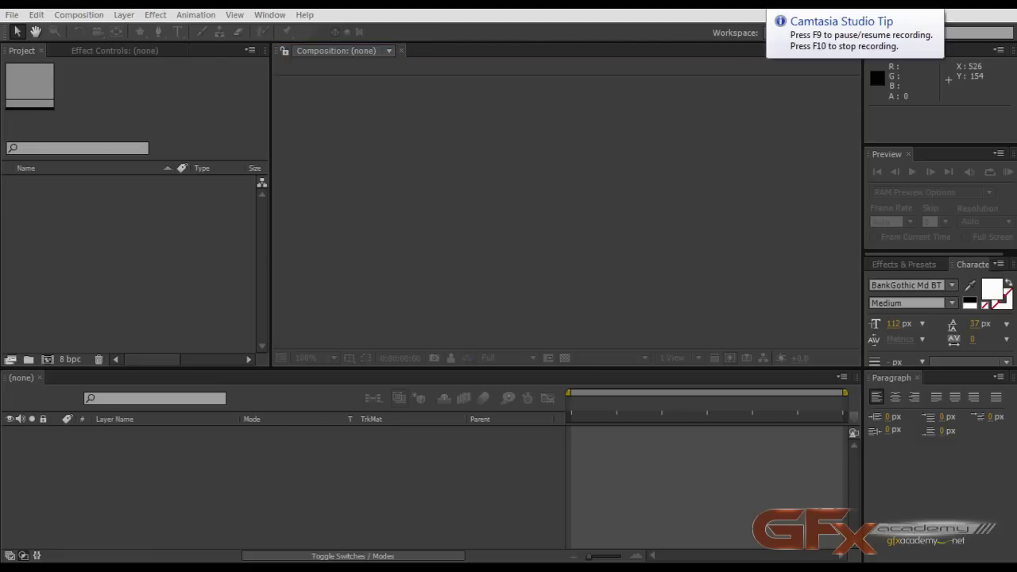
- Switch to the browser and examine the forum thread about the Newton dynamics plug-in, including its description and interface screenshots
{"action": "key", "text": "alt+Tab"}
{"action": "double_click", "coordinate": [475, 104]}
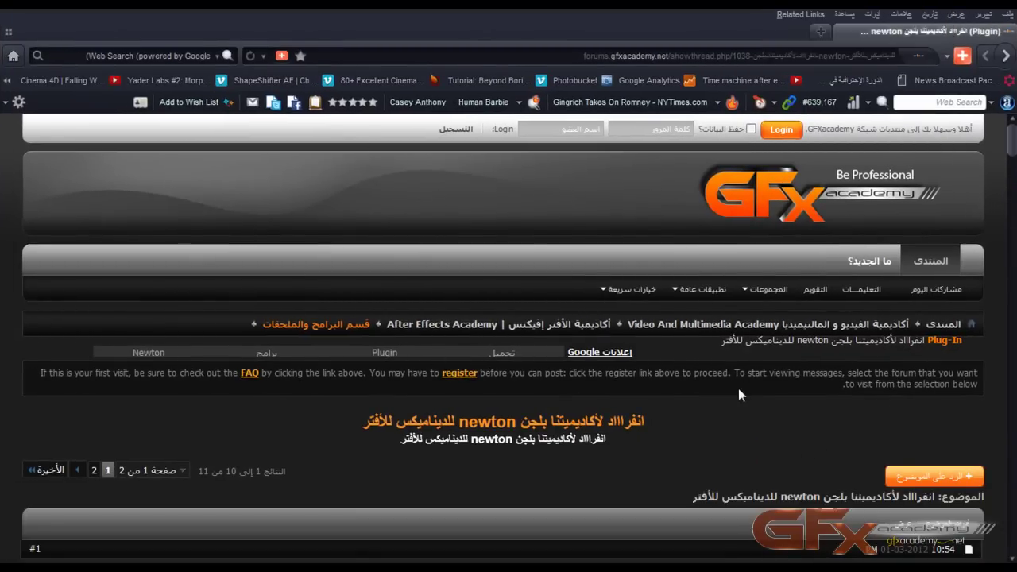
{"action": "scroll", "coordinate": [738, 388], "scroll_direction": "down", "scroll_amount": 4}
{"action": "scroll", "coordinate": [737, 390], "scroll_direction": "up", "scroll_amount": 2}
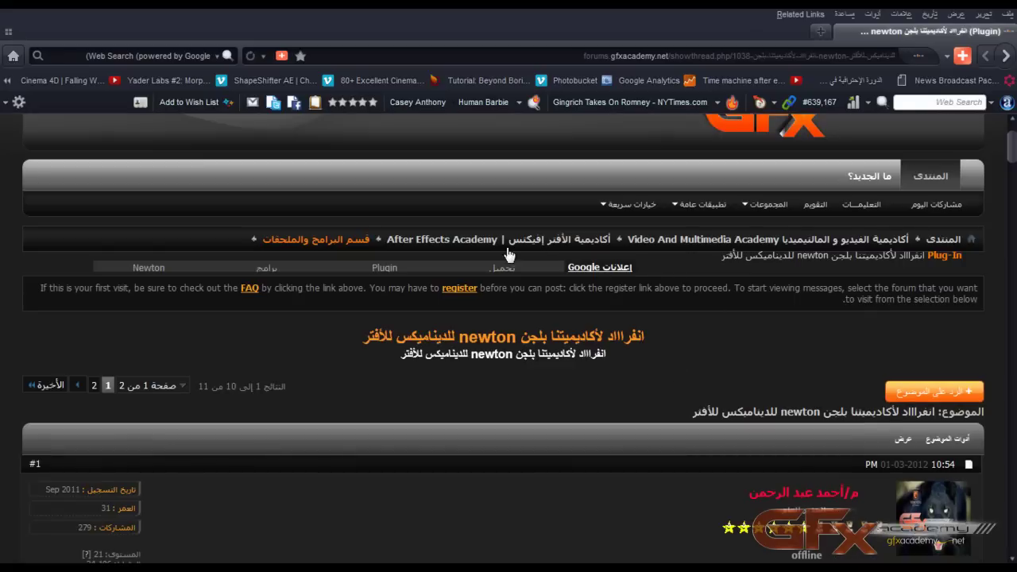
{"action": "scroll", "coordinate": [407, 321], "scroll_direction": "down", "scroll_amount": 6}
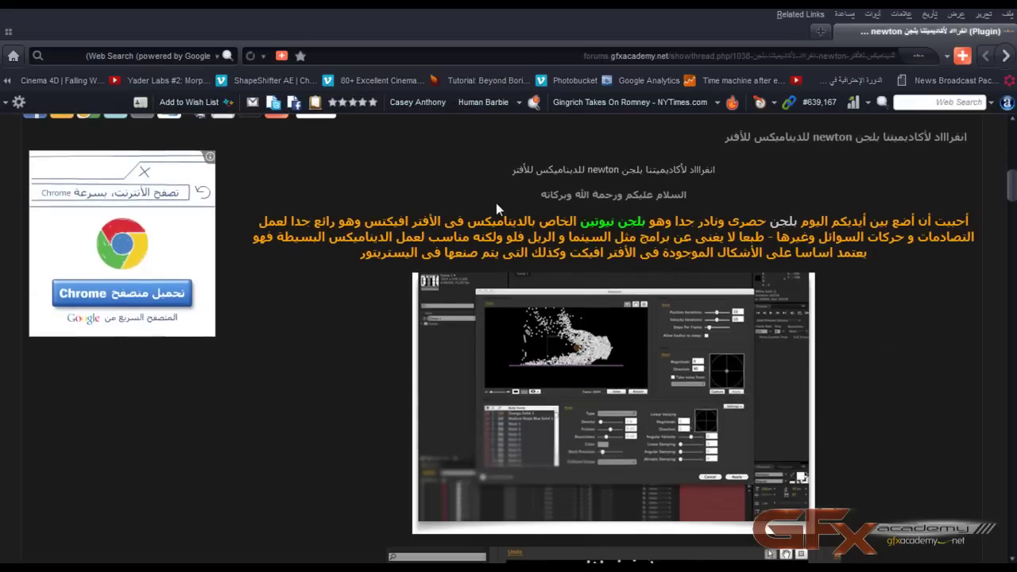
{"action": "scroll", "coordinate": [687, 199], "scroll_direction": "down", "scroll_amount": 1}
{"action": "scroll", "coordinate": [574, 239], "scroll_direction": "down", "scroll_amount": 1}
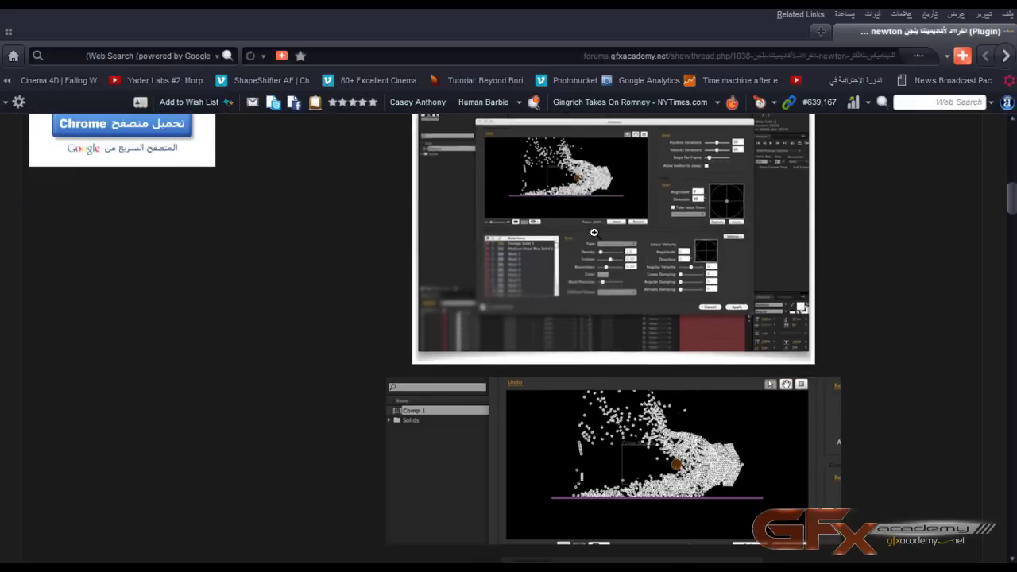
{"action": "scroll", "coordinate": [667, 425], "scroll_direction": "down", "scroll_amount": 1}
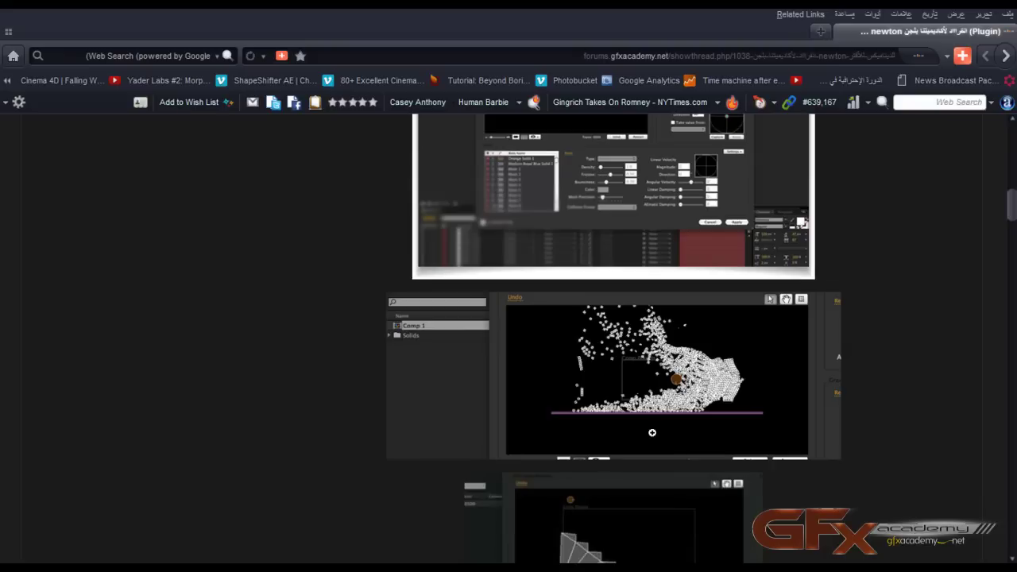
{"action": "scroll", "coordinate": [739, 402], "scroll_direction": "down", "scroll_amount": 1}
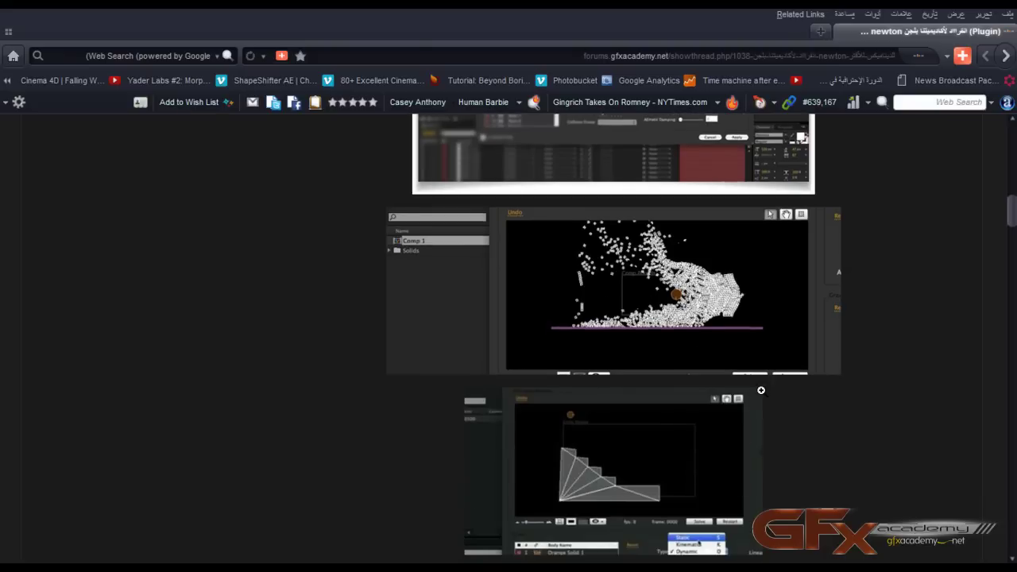
{"action": "scroll", "coordinate": [775, 405], "scroll_direction": "down", "scroll_amount": 1}
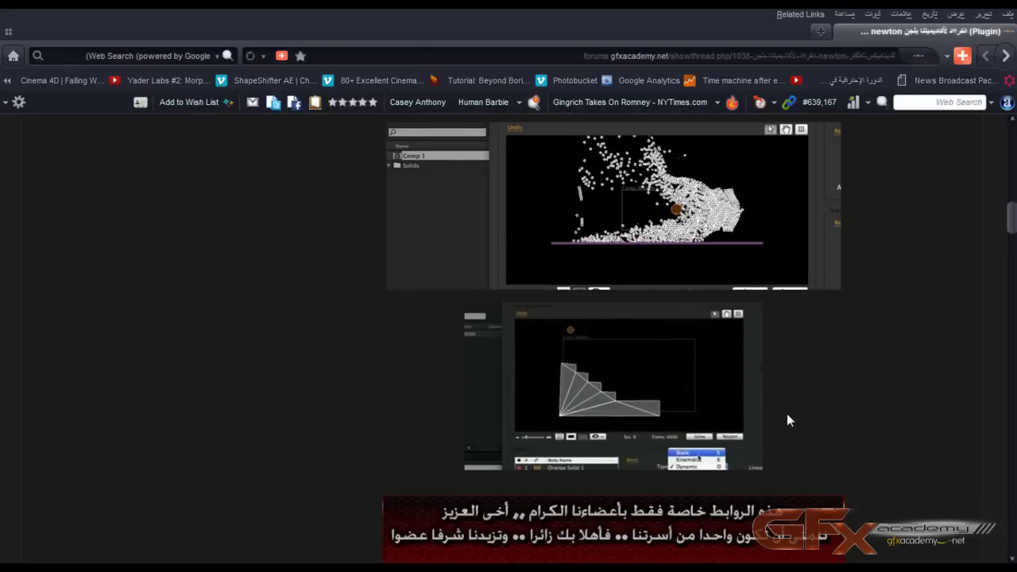
{"action": "scroll", "coordinate": [828, 380], "scroll_direction": "up", "scroll_amount": 2}
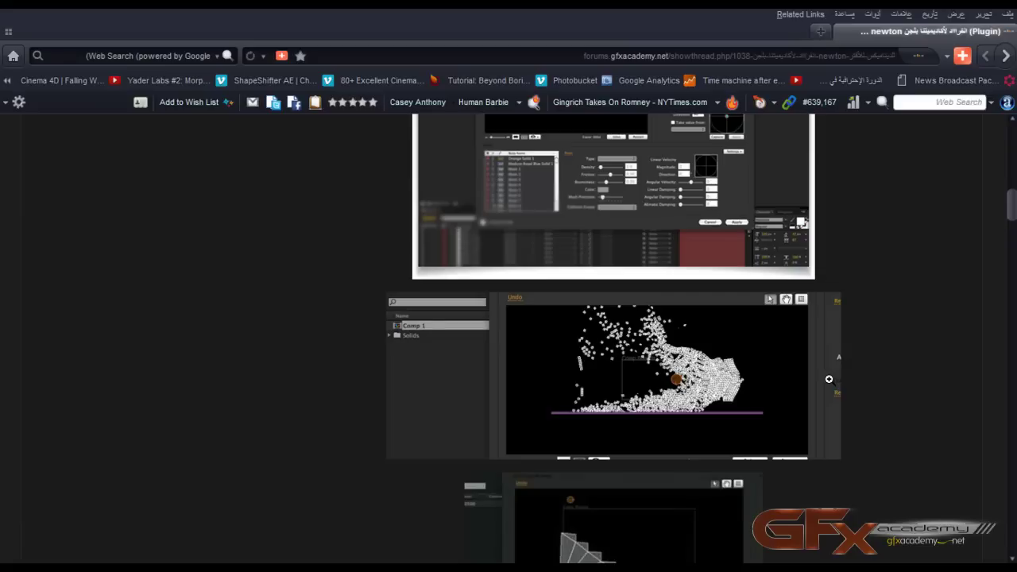
{"action": "scroll", "coordinate": [898, 362], "scroll_direction": "up", "scroll_amount": 3}
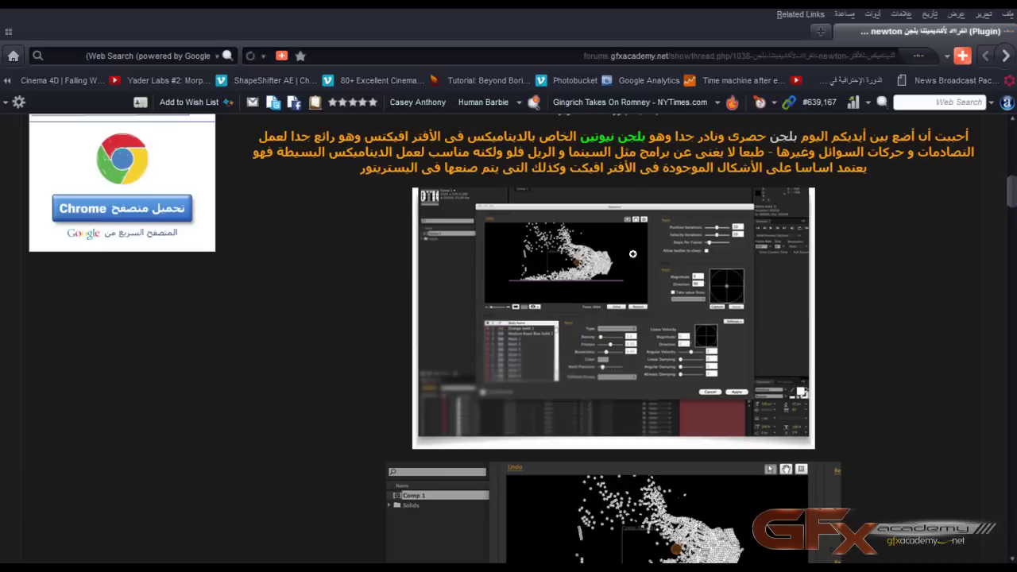
{"action": "scroll", "coordinate": [715, 322], "scroll_direction": "down", "scroll_amount": 3}
{"action": "scroll", "coordinate": [715, 322], "scroll_direction": "down", "scroll_amount": 3}
{"action": "scroll", "coordinate": [713, 327], "scroll_direction": "up", "scroll_amount": 9}
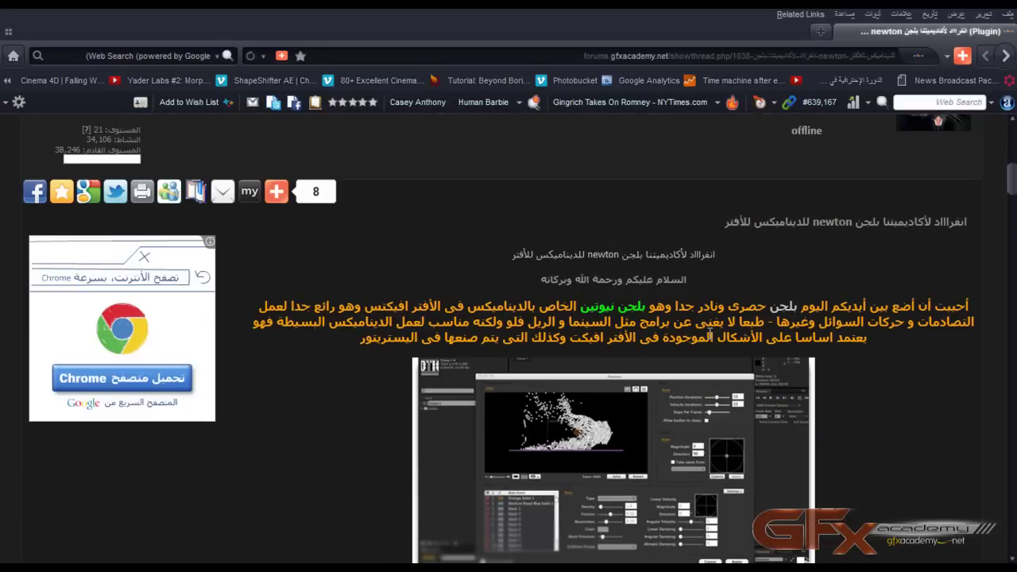
{"action": "scroll", "coordinate": [800, 307], "scroll_direction": "down", "scroll_amount": 3}
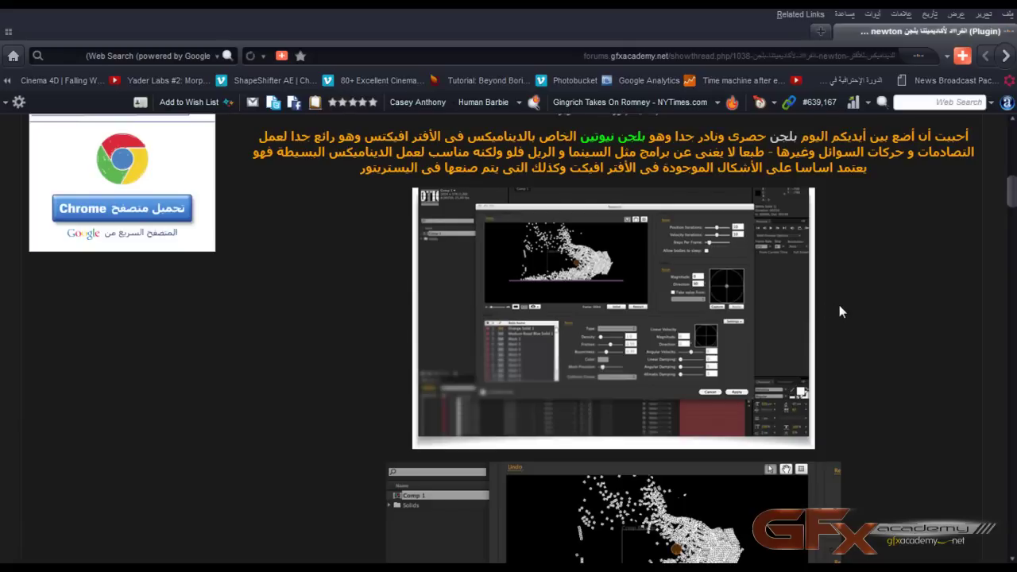
{"action": "scroll", "coordinate": [839, 311], "scroll_direction": "up", "scroll_amount": 8}
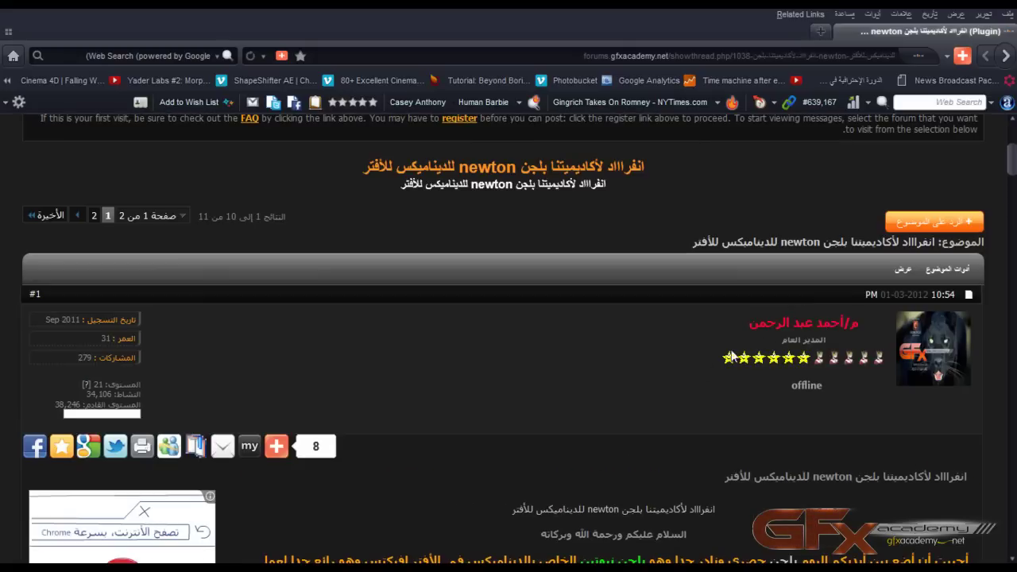
{"action": "scroll", "coordinate": [656, 376], "scroll_direction": "up", "scroll_amount": 5}
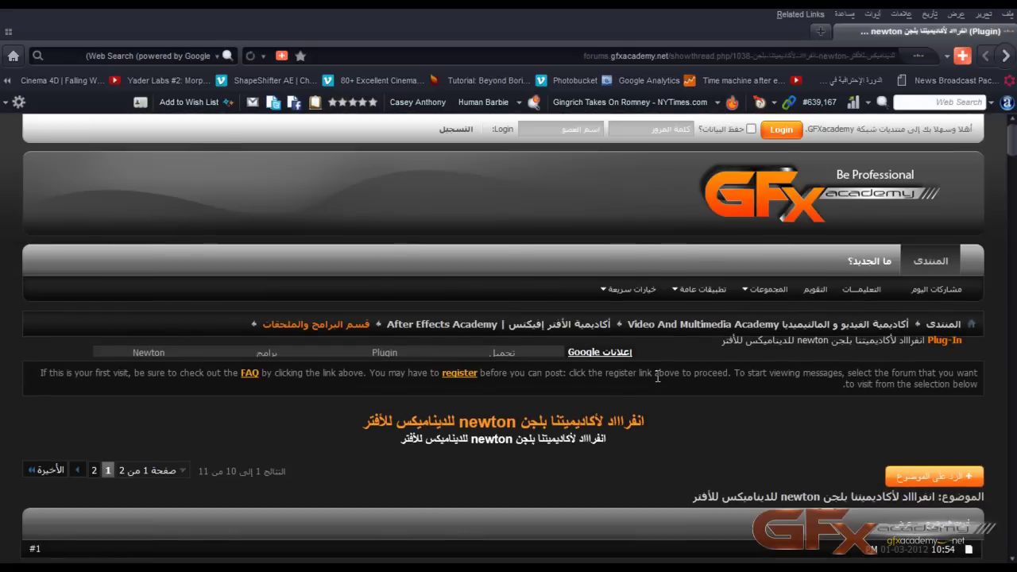
{"action": "scroll", "coordinate": [657, 376], "scroll_direction": "down", "scroll_amount": 8}
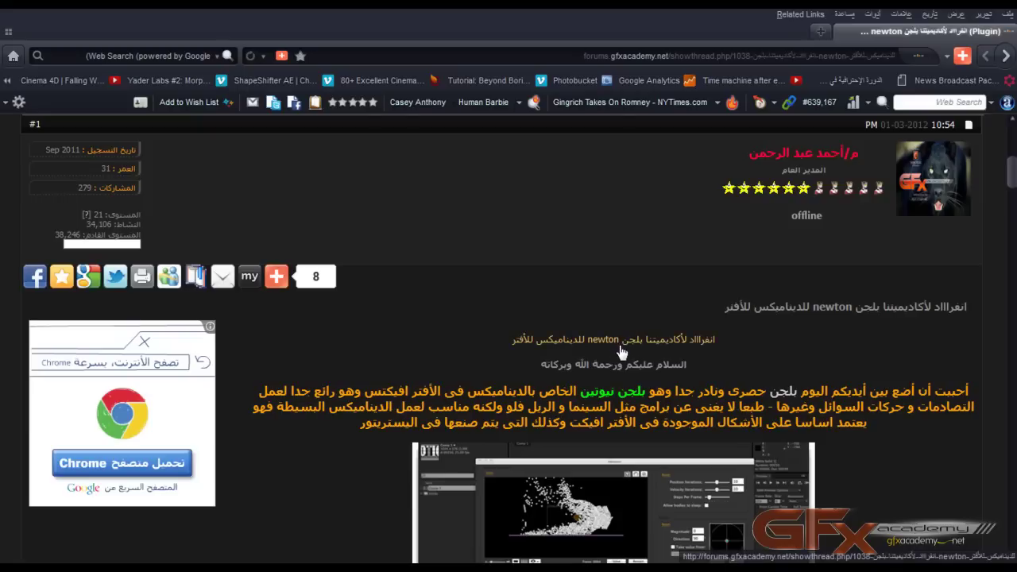
{"action": "left_click_drag", "start_coordinate": [855, 306], "coordinate": [814, 311]}
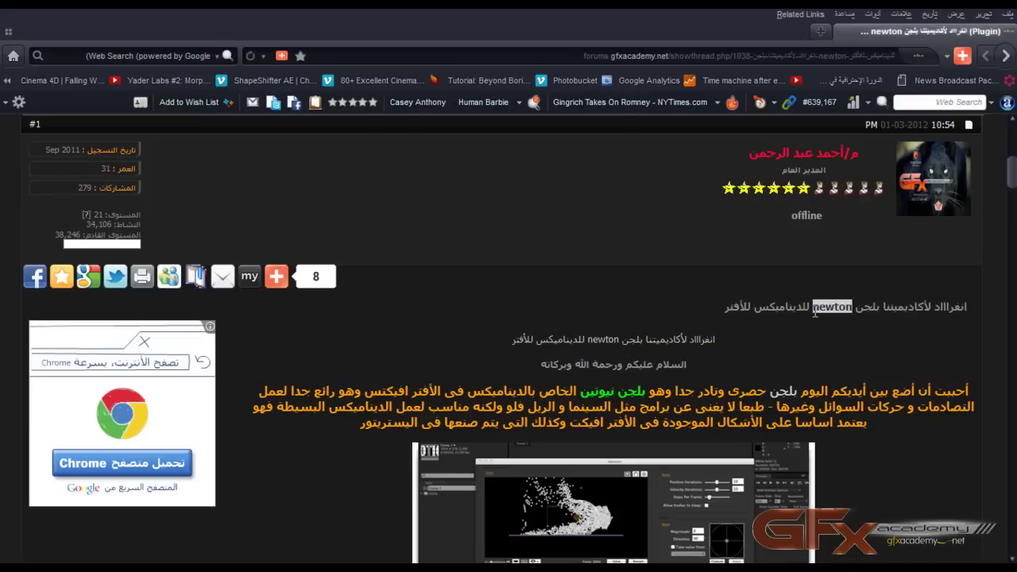
- Open Google and search for "newton"
{"action": "left_click", "coordinate": [759, 56]}
{"action": "key", "text": "BackSpace"}
{"action": "type", "text": "google"}
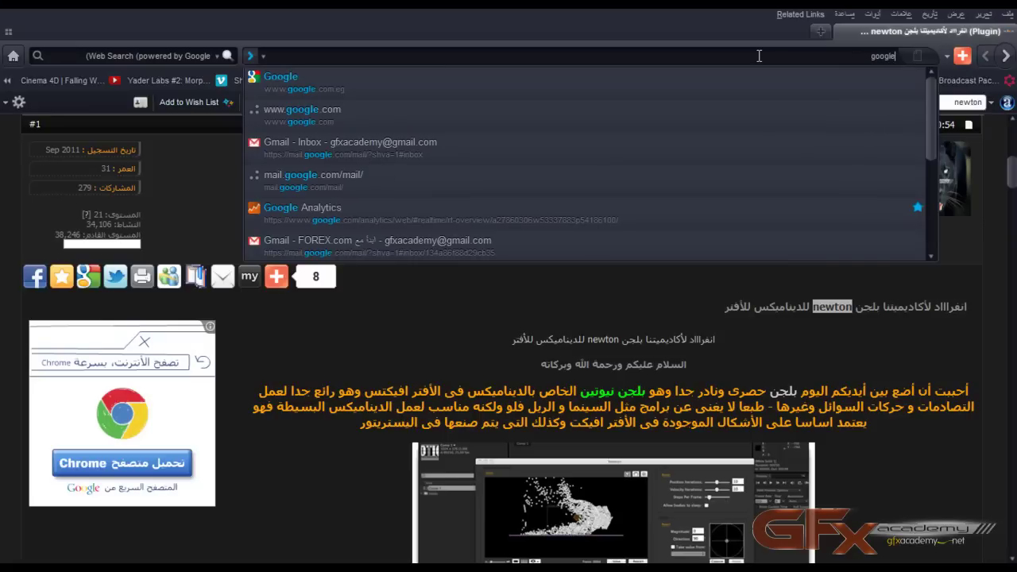
{"action": "key", "text": "Return"}
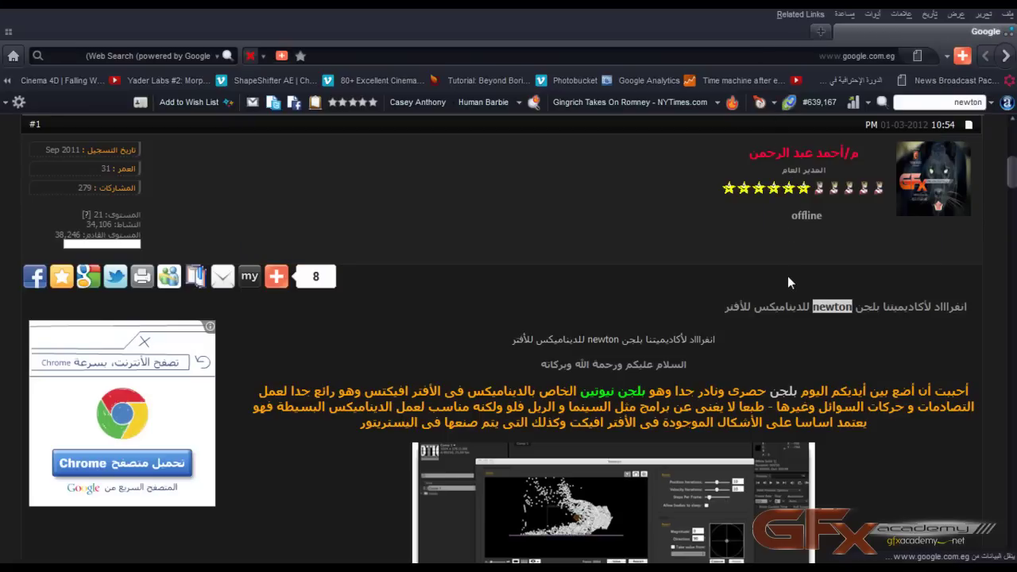
{"action": "type", "text": "newton"}
{"action": "key", "text": "Return"}
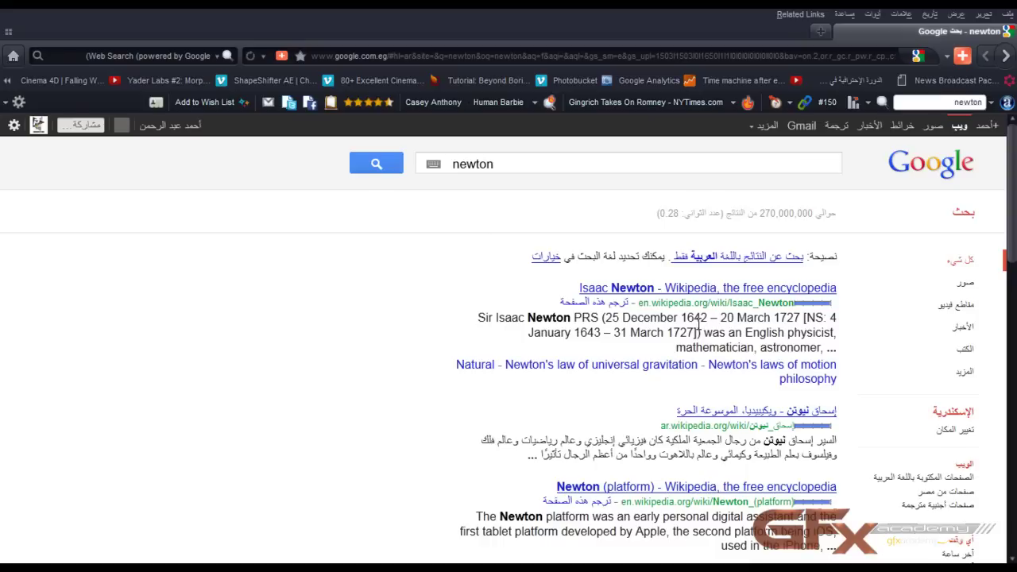
- Refine the search to "newton Plugin" and open the motionboutique.com result
{"action": "left_click", "coordinate": [508, 164]}
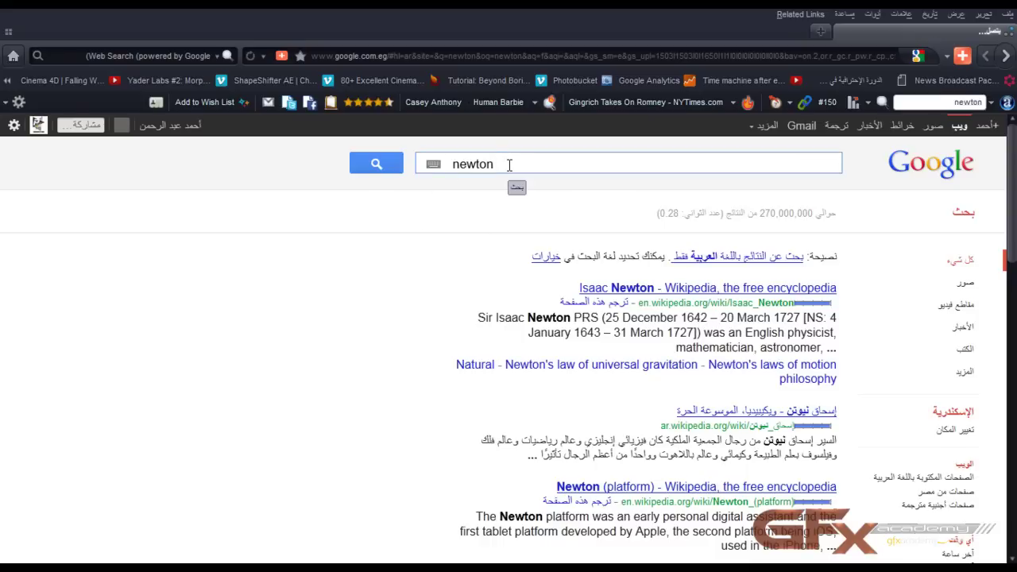
{"action": "type", "text": "Plugin"}
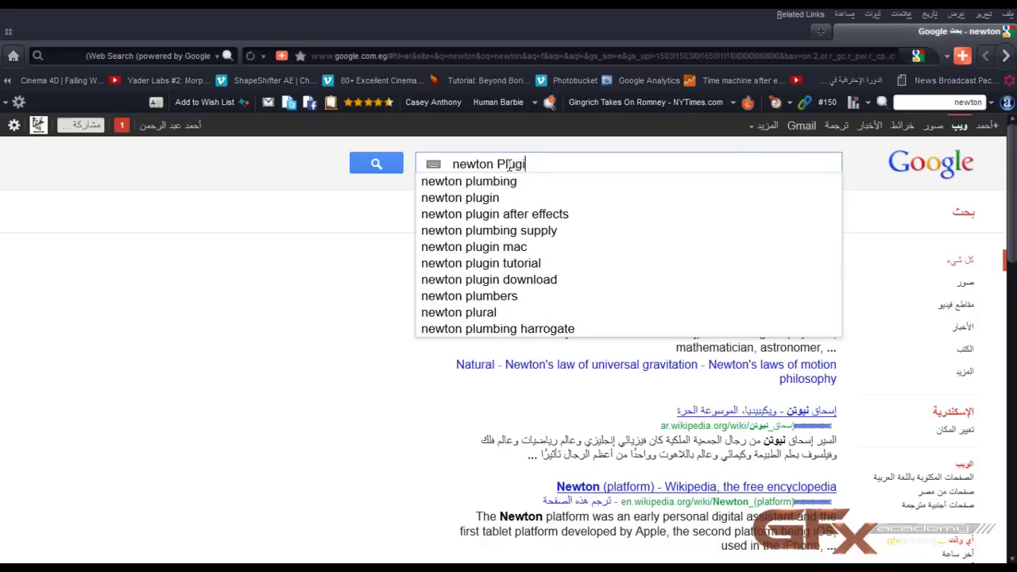
{"action": "key", "text": "Return"}
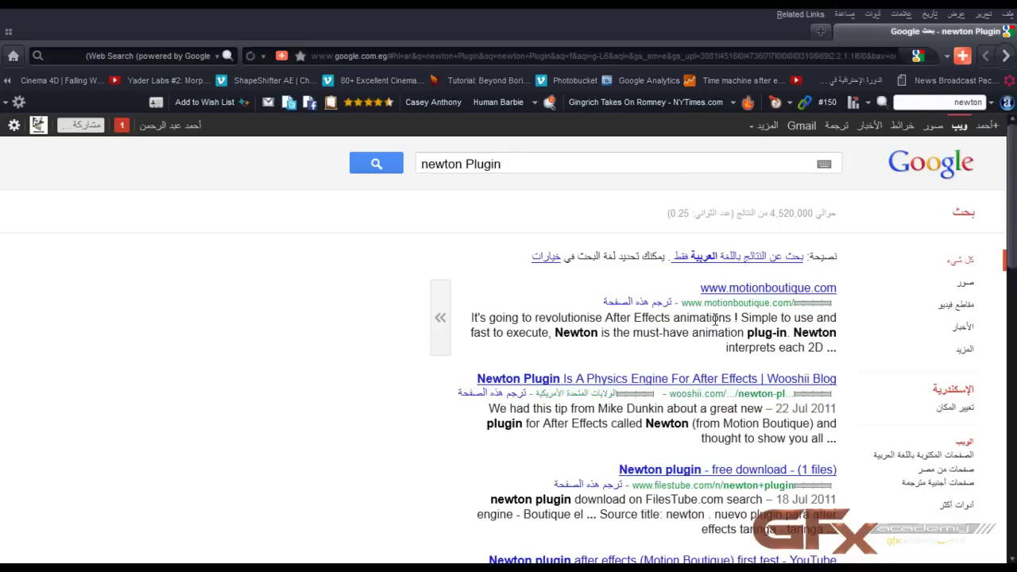
{"action": "left_click", "coordinate": [739, 289]}
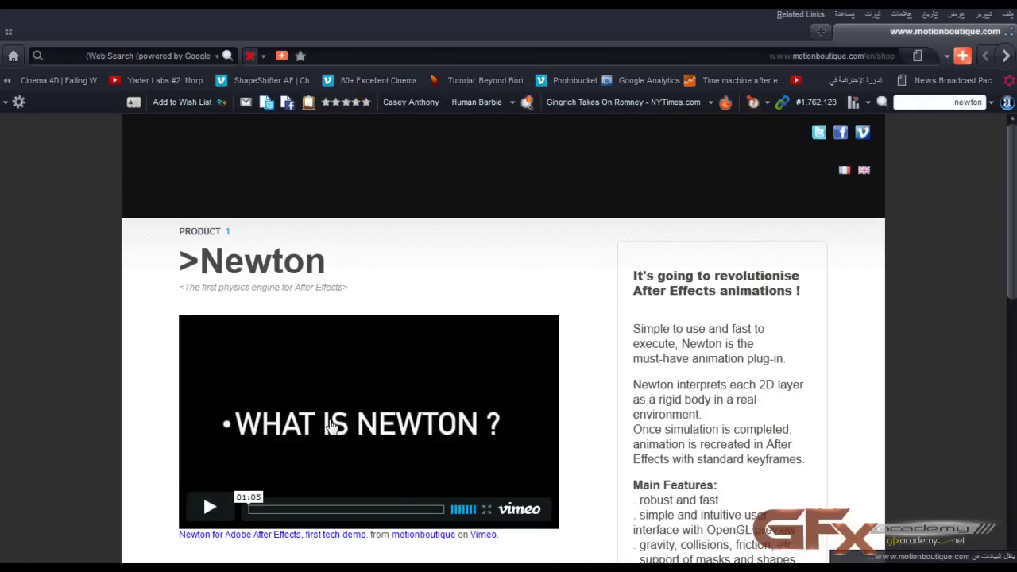
- Examine the Newton product page's demo, feature list and license prices in euros and US dollars, and return to After Effects
{"action": "scroll", "coordinate": [347, 391], "scroll_direction": "down", "scroll_amount": 8}
{"action": "scroll", "coordinate": [383, 293], "scroll_direction": "up", "scroll_amount": 10}
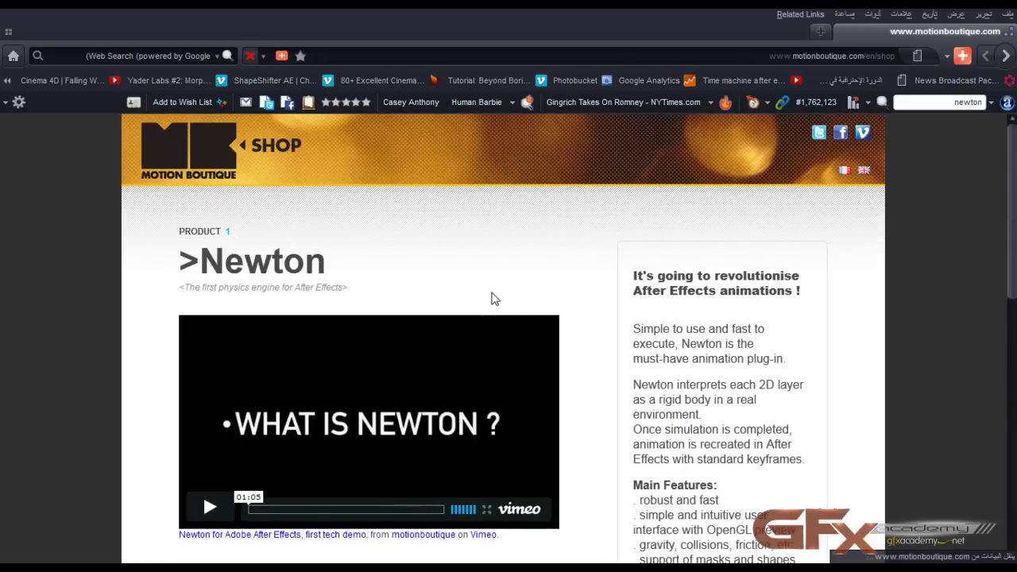
{"action": "scroll", "coordinate": [824, 372], "scroll_direction": "down", "scroll_amount": 8}
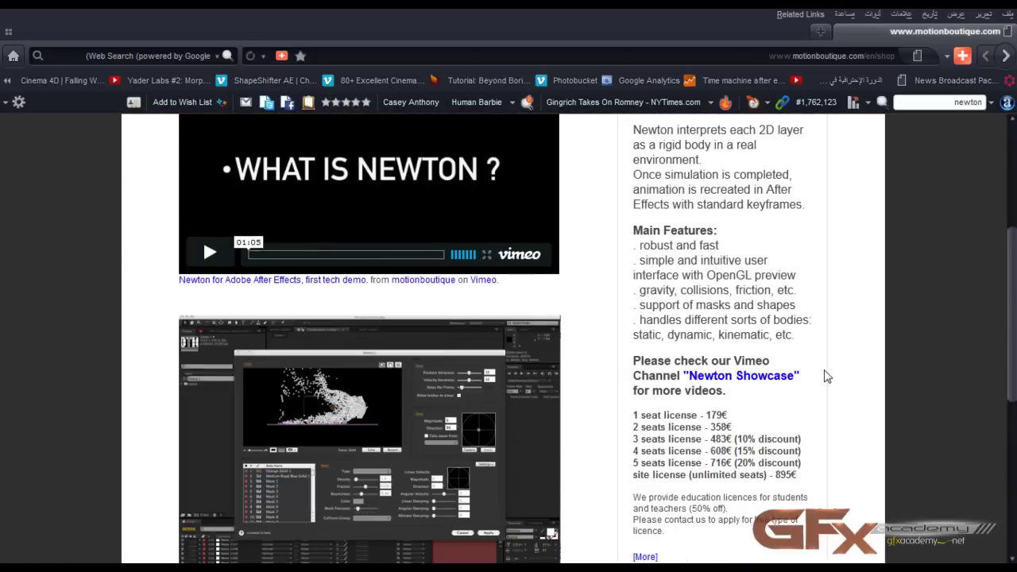
{"action": "scroll", "coordinate": [825, 370], "scroll_direction": "up", "scroll_amount": 2}
{"action": "scroll", "coordinate": [823, 372], "scroll_direction": "down", "scroll_amount": 2}
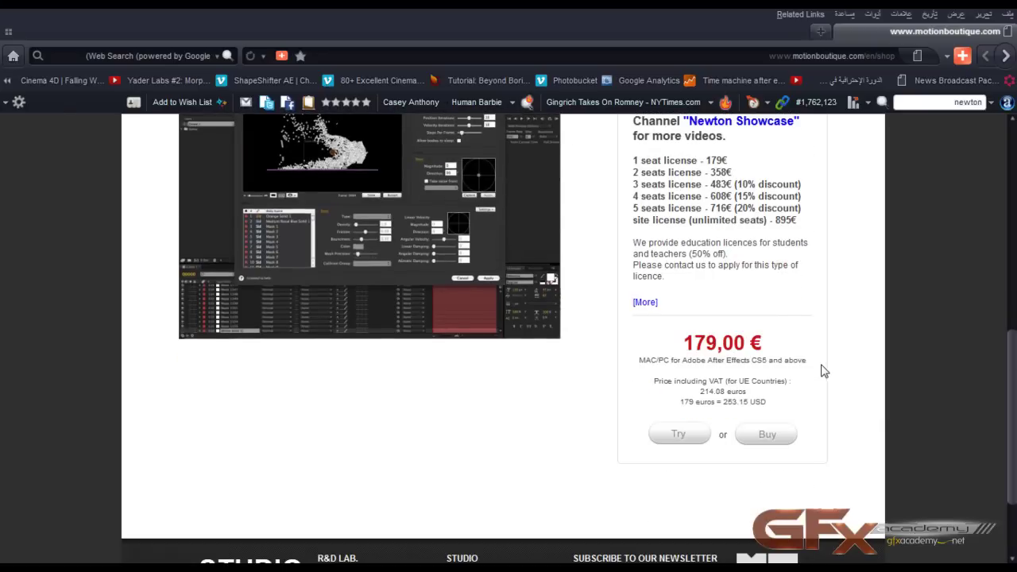
{"action": "left_click_drag", "start_coordinate": [682, 344], "coordinate": [772, 348]}
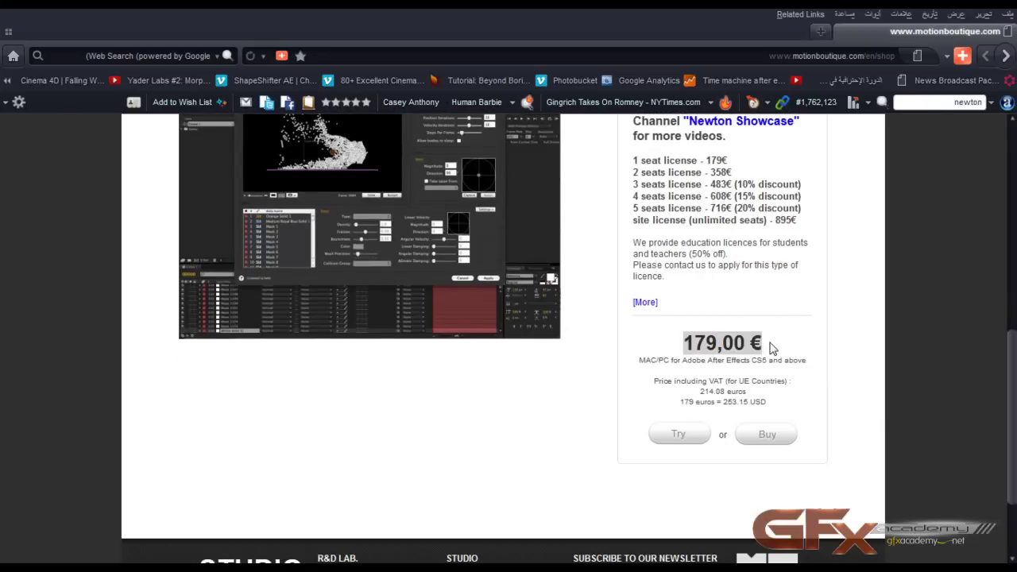
{"action": "left_click", "coordinate": [833, 380]}
{"action": "left_click_drag", "start_coordinate": [724, 402], "coordinate": [770, 403]}
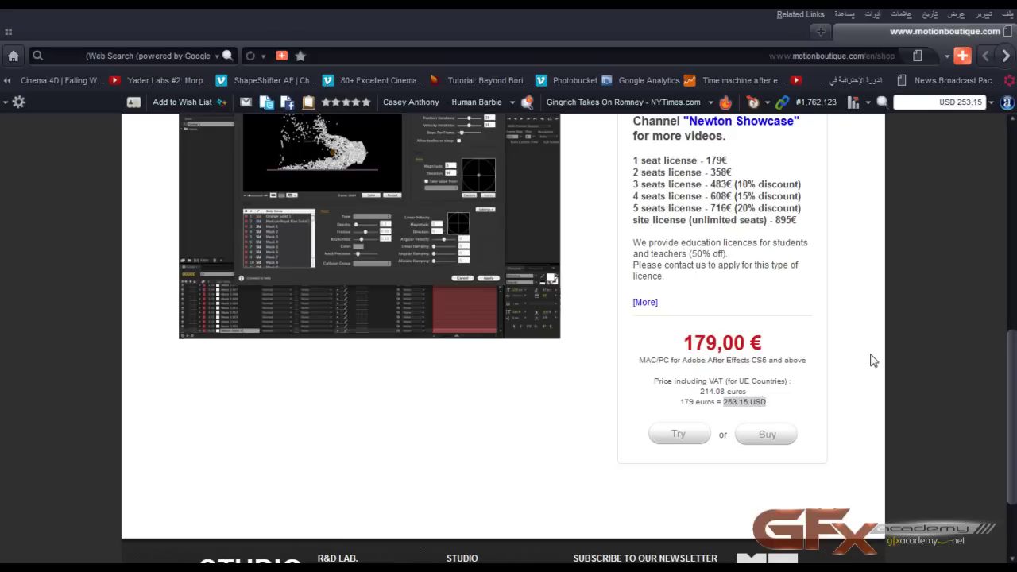
{"action": "left_click", "coordinate": [900, 346]}
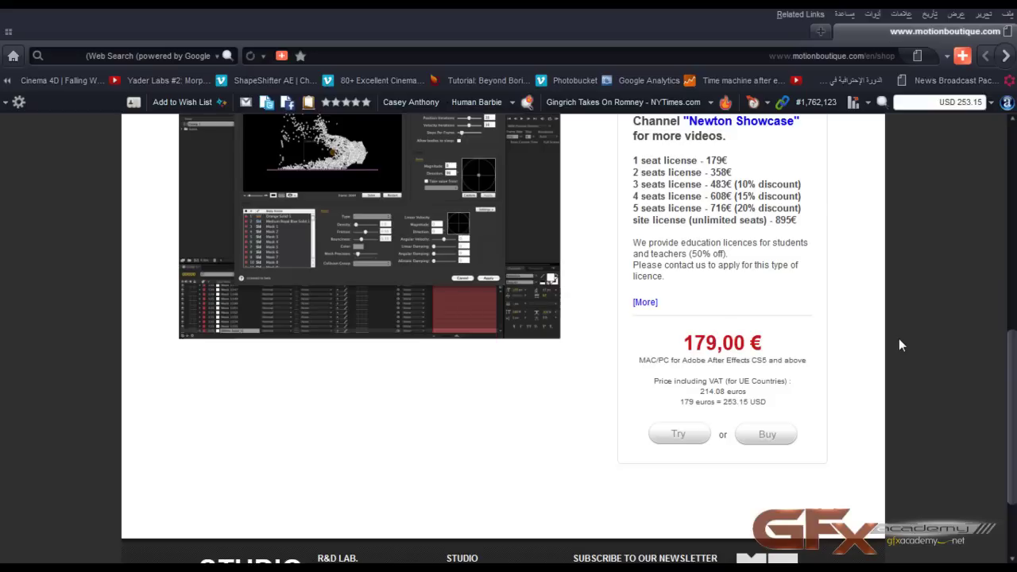
{"action": "scroll", "coordinate": [899, 345], "scroll_direction": "up", "scroll_amount": 10}
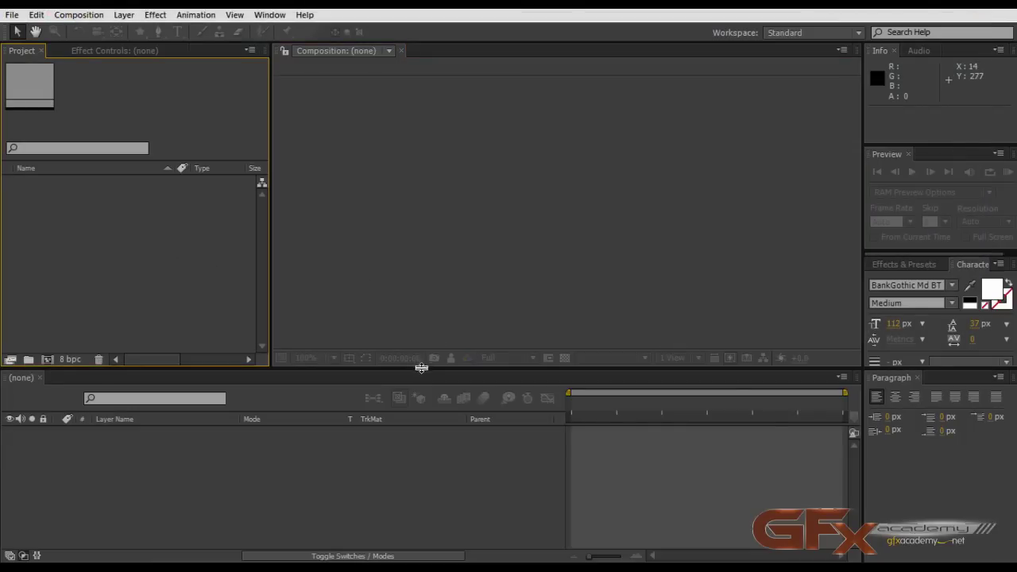
- Create a new composition named "Dynamics" with the HDV/HDTV 720 29.97 preset and a 30-second duration
{"action": "left_click_drag", "start_coordinate": [424, 368], "coordinate": [426, 352]}
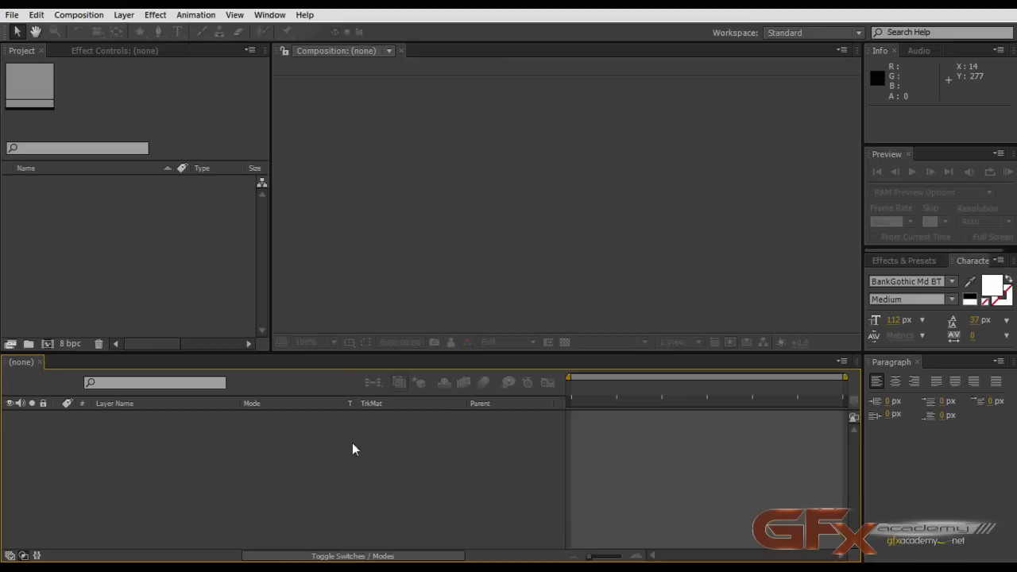
{"action": "left_click", "coordinate": [94, 16]}
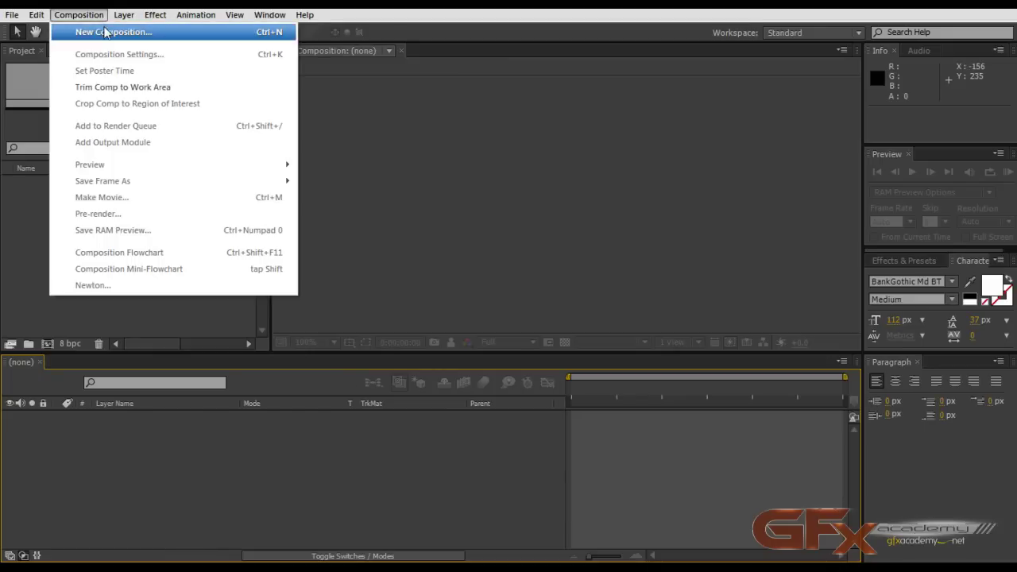
{"action": "left_click", "coordinate": [100, 31]}
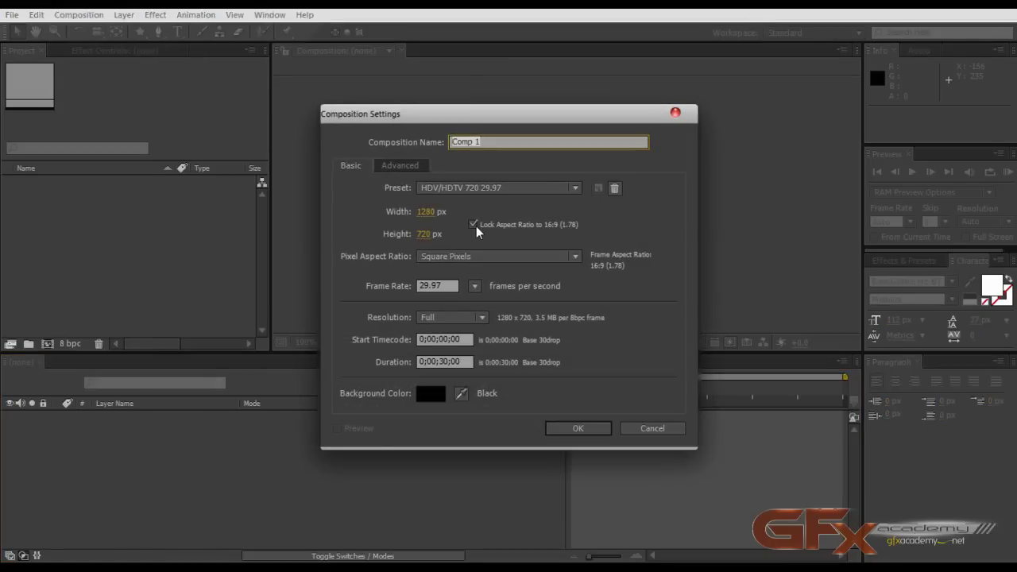
{"action": "type", "text": "Dynamics"}
{"action": "left_click", "coordinate": [580, 428]}
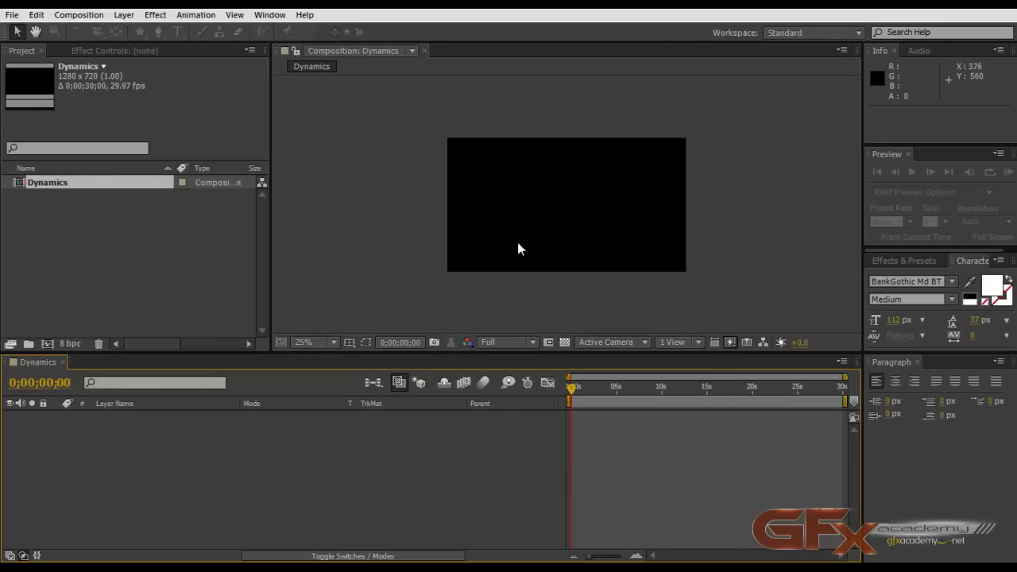
- Magnify the composition view to 50% and resize the panels so the viewer and timeline share the workspace
{"action": "key", "text": "period"}
{"action": "key", "text": "period"}
{"action": "key", "text": "comma"}
{"action": "key", "text": "comma"}
{"action": "left_click_drag", "start_coordinate": [505, 353], "coordinate": [502, 373]}
{"action": "key", "text": "period"}
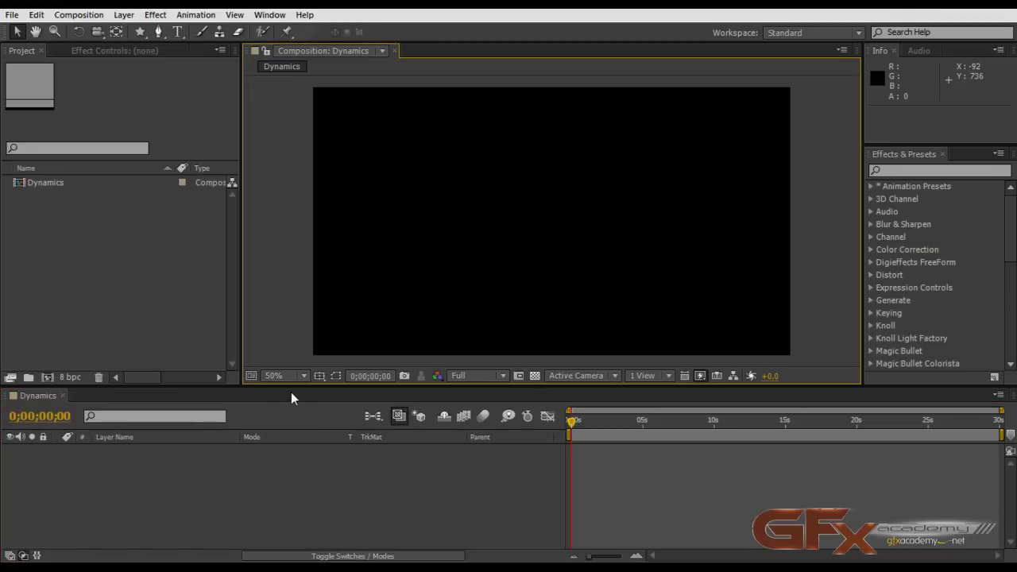
{"action": "left_click_drag", "start_coordinate": [290, 387], "coordinate": [295, 369]}
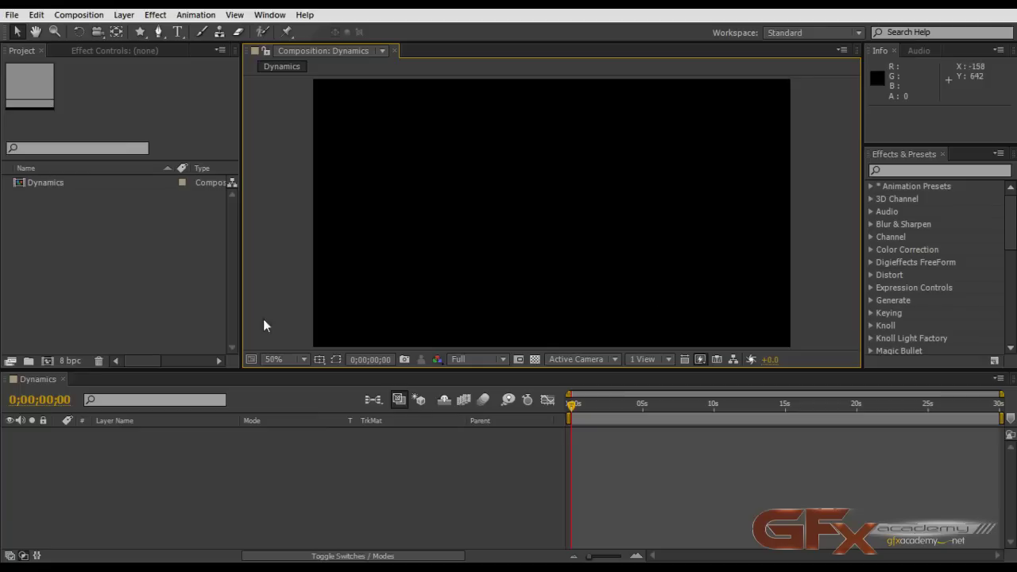
- Make the composition viewer slightly taller by shrinking the timeline area, with the composition shown at 50% magnification
{"action": "left_click", "coordinate": [325, 479]}
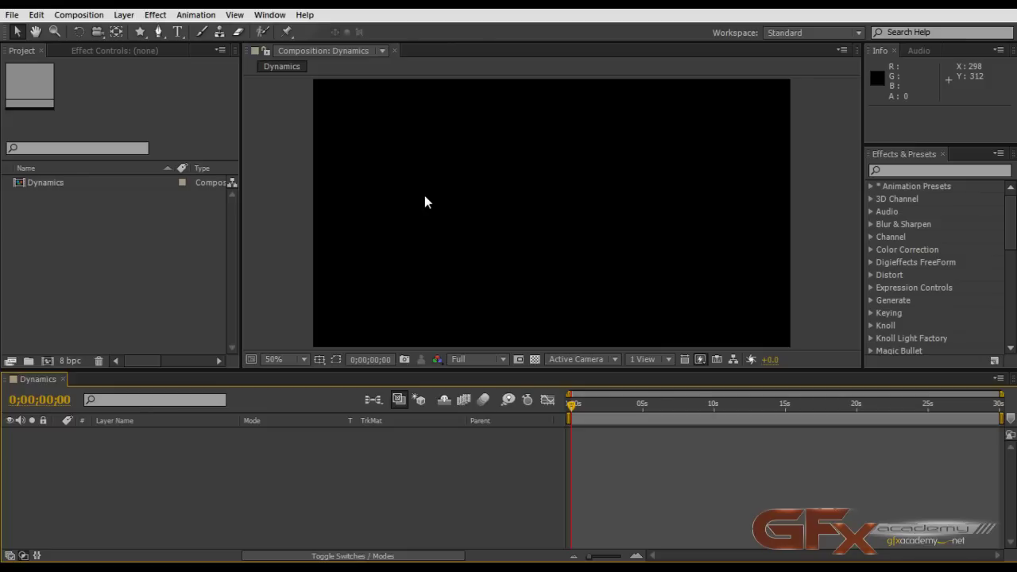
{"action": "key", "text": "comma"}
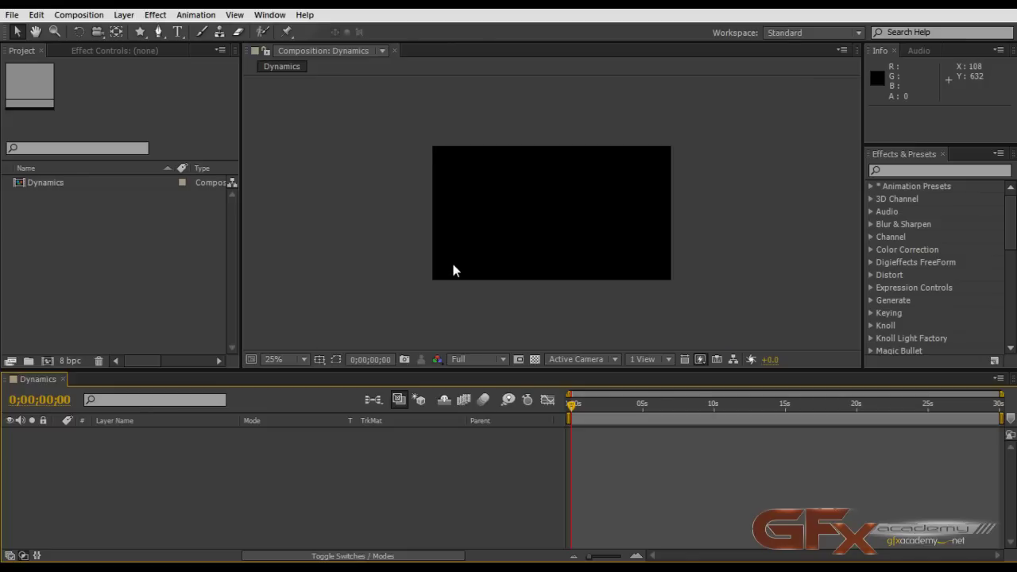
{"action": "key", "text": "period"}
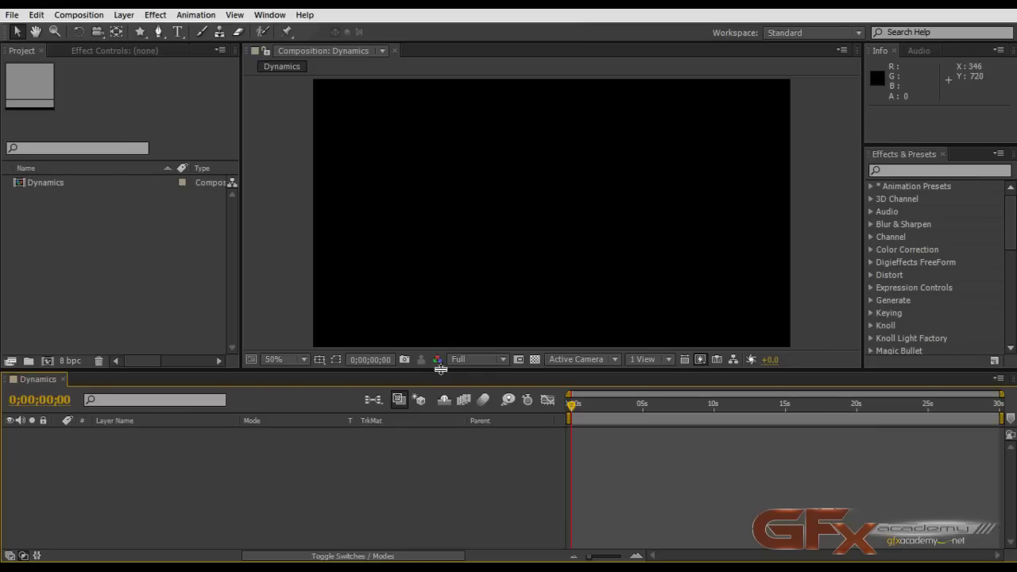
{"action": "left_click_drag", "start_coordinate": [440, 369], "coordinate": [440, 374]}
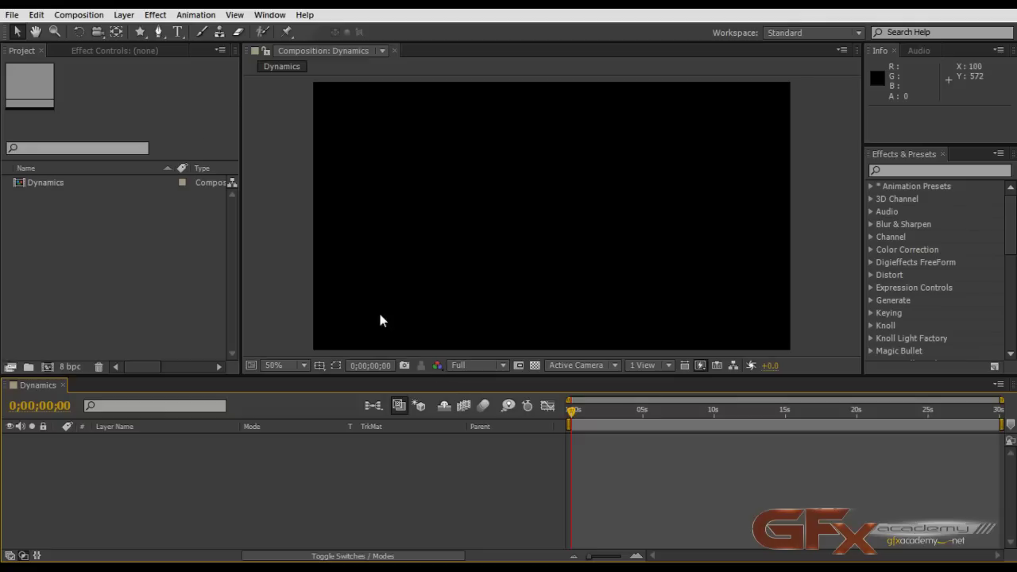
- Create a solid layer named "Floor" at the full composition size of 1280 × 720 px
{"action": "left_click", "coordinate": [123, 16]}
{"action": "mouse_move", "coordinate": [159, 31]}
{"action": "left_click", "coordinate": [502, 49]}
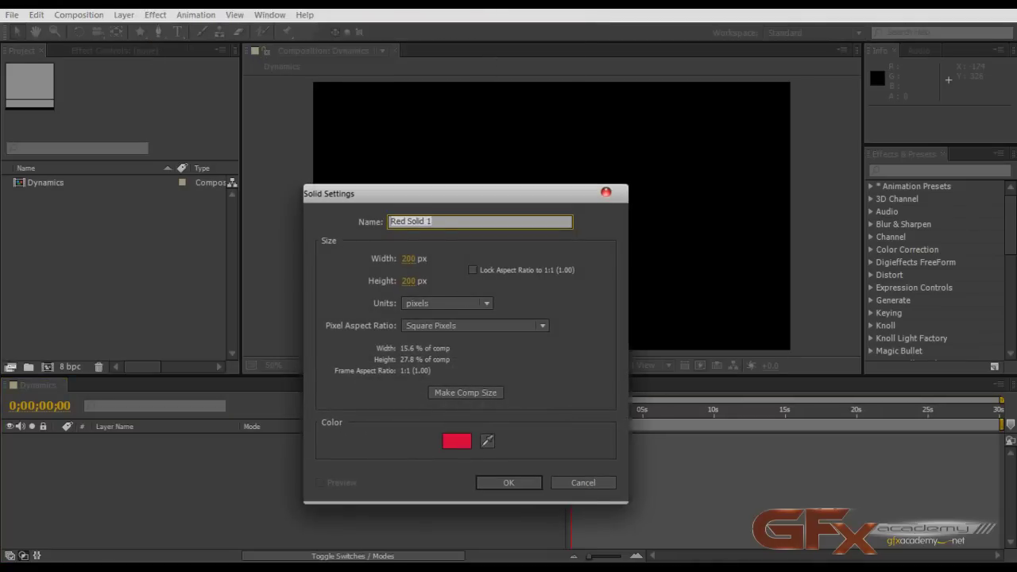
{"action": "type", "text": "Floor"}
{"action": "left_click", "coordinate": [465, 394]}
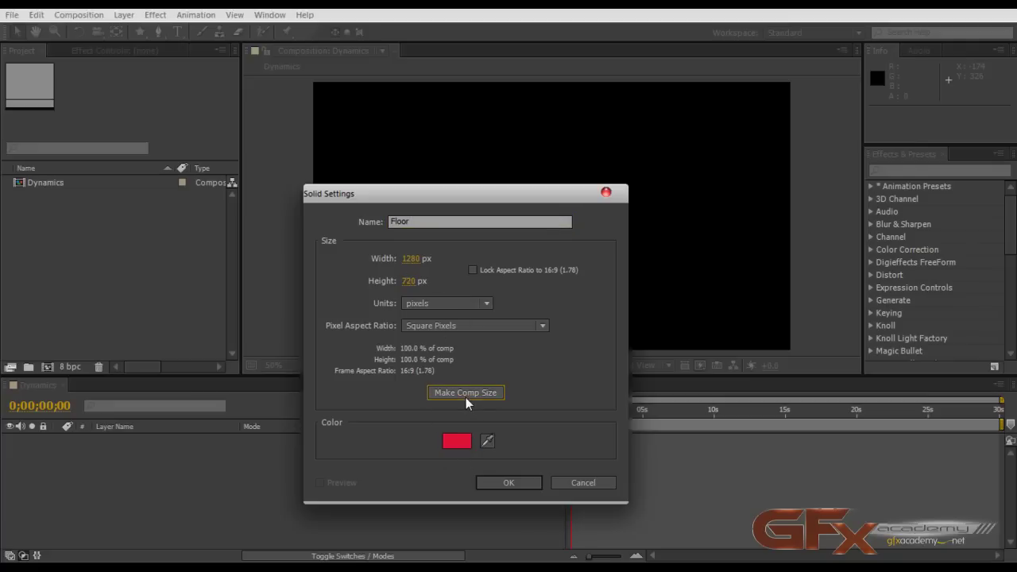
{"action": "left_click", "coordinate": [509, 487]}
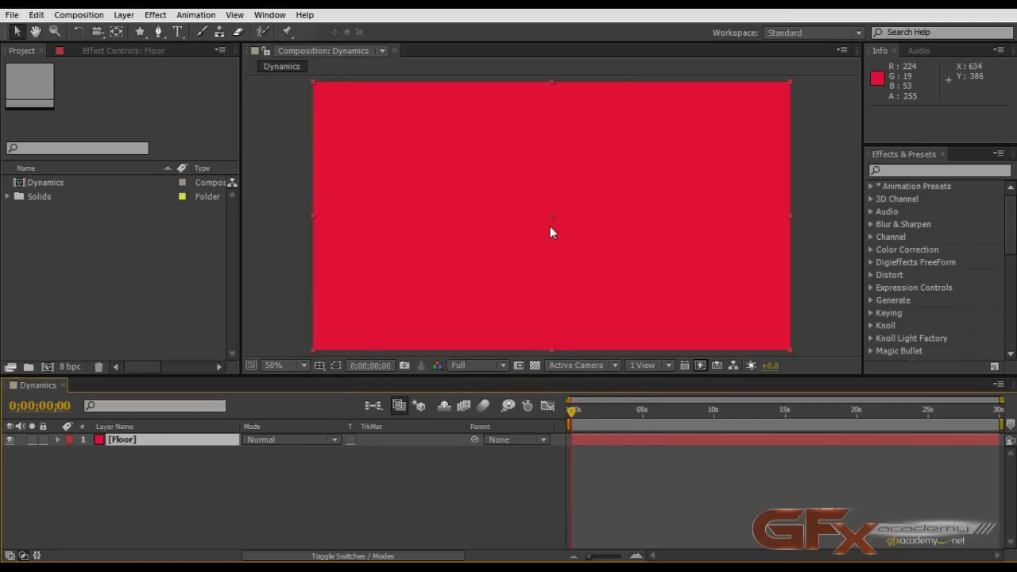
{"action": "scroll", "coordinate": [548, 208], "scroll_direction": "down", "scroll_amount": 2}
{"action": "scroll", "coordinate": [549, 208], "scroll_direction": "up", "scroll_amount": 2}
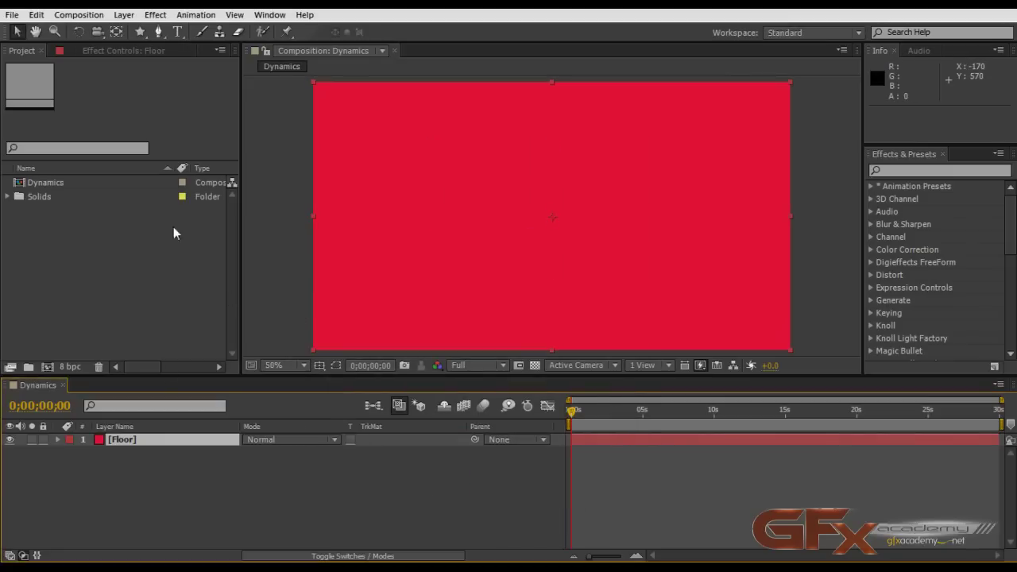
- Change the Floor solid's color to a dark red of about RGB 155, 23, 5
{"action": "left_click", "coordinate": [124, 14]}
{"action": "left_click", "coordinate": [140, 56]}
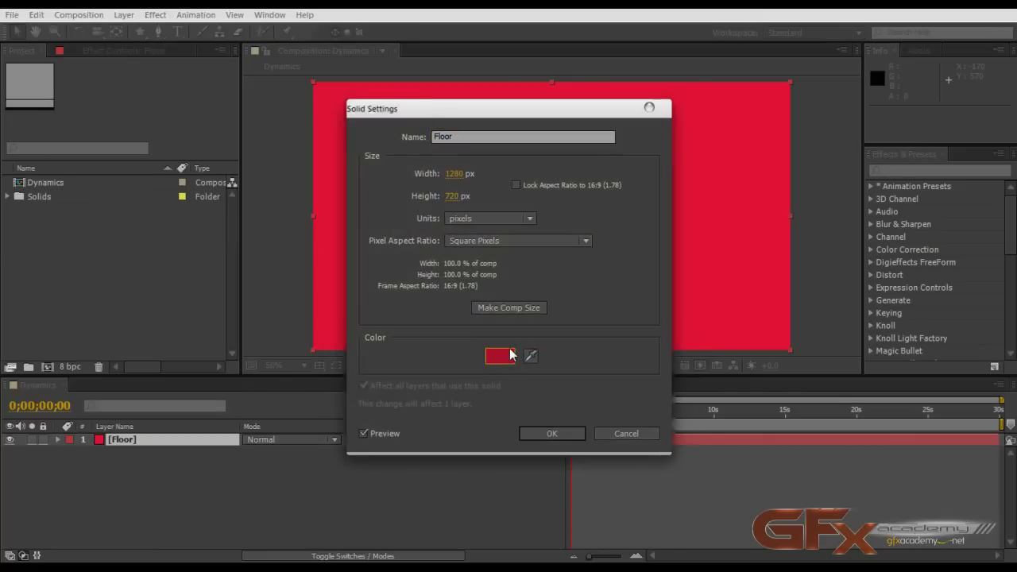
{"action": "left_click", "coordinate": [500, 354]}
{"action": "left_click", "coordinate": [271, 309]}
{"action": "left_click_drag", "start_coordinate": [271, 310], "coordinate": [273, 314]}
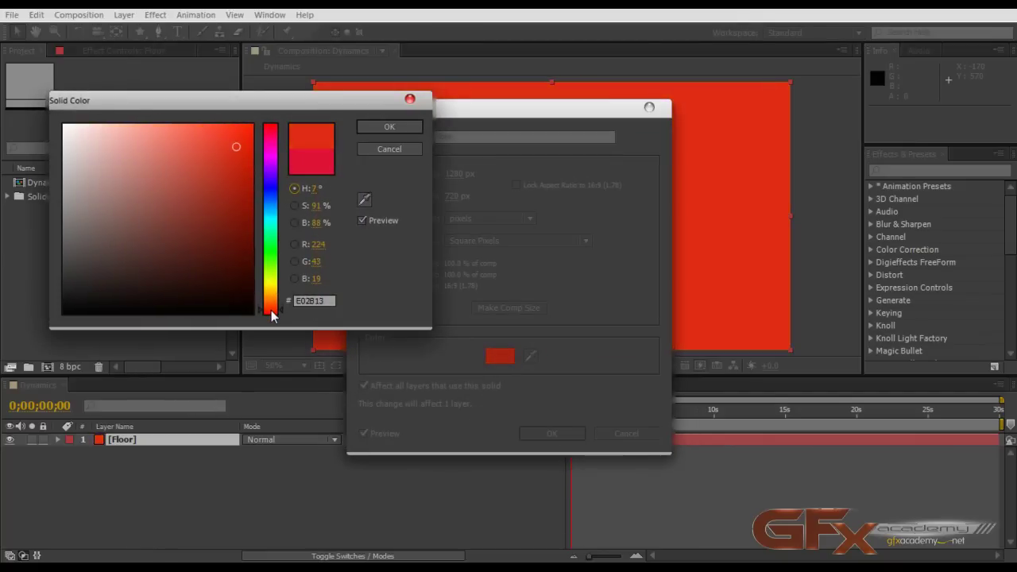
{"action": "left_click_drag", "start_coordinate": [238, 151], "coordinate": [245, 197]}
{"action": "left_click", "coordinate": [386, 128]}
{"action": "left_click", "coordinate": [550, 433]}
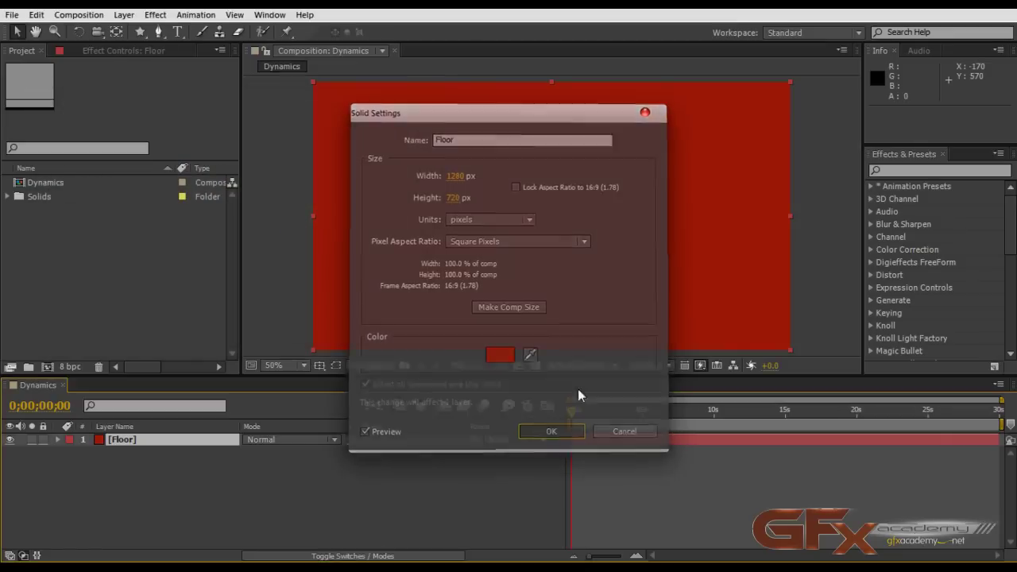
- Squash the Floor layer vertically to about 3% and lower it to about position 640, 574 as a thin bar
{"action": "left_click_drag", "start_coordinate": [551, 81], "coordinate": [542, 213]}
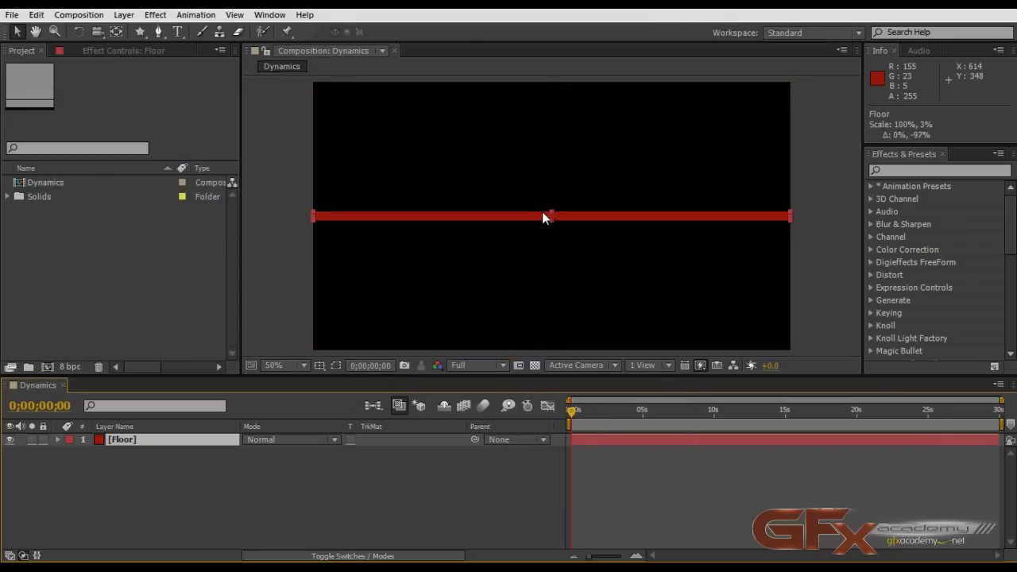
{"action": "left_click_drag", "start_coordinate": [542, 212], "coordinate": [541, 297]}
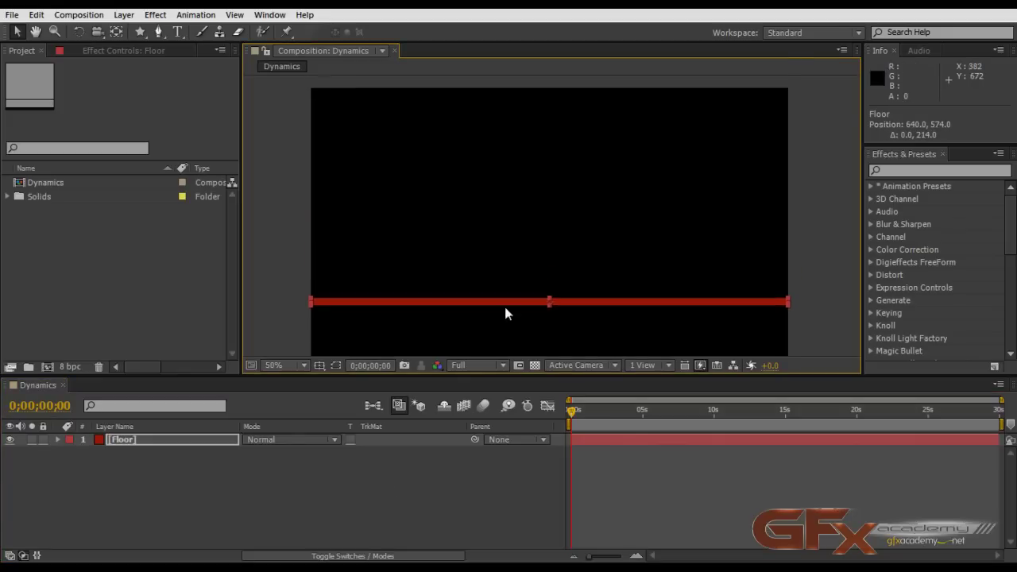
{"action": "left_click", "coordinate": [349, 470]}
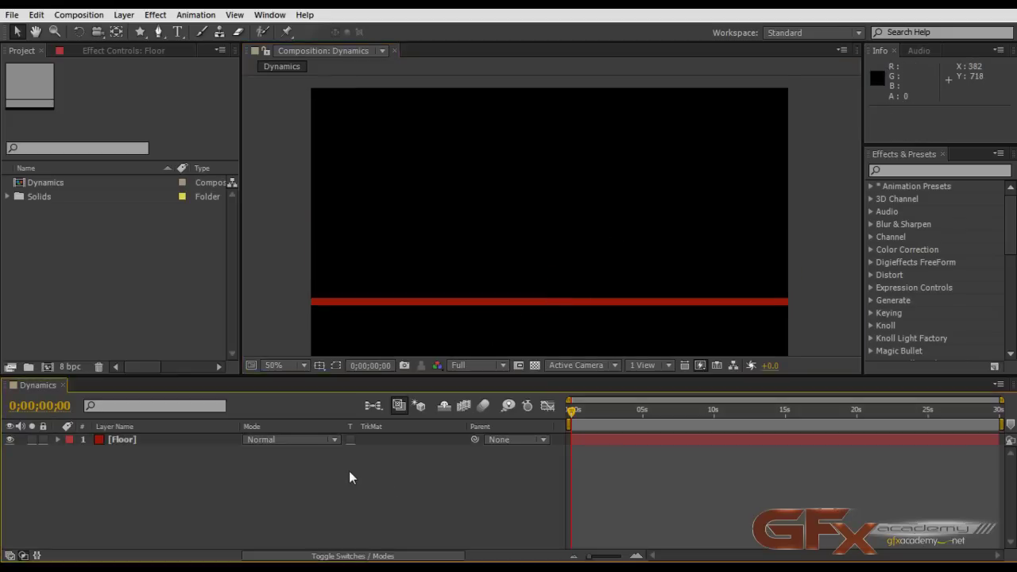
- Add a text layer reading "GFXACADEMY.NET" above the floor bar
{"action": "left_click", "coordinate": [178, 32]}
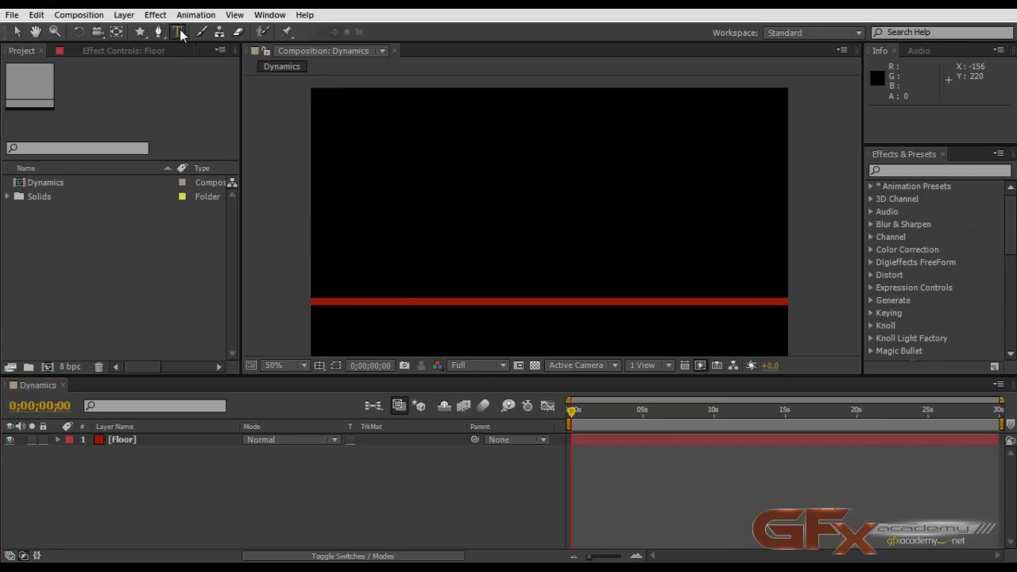
{"action": "left_click", "coordinate": [382, 236]}
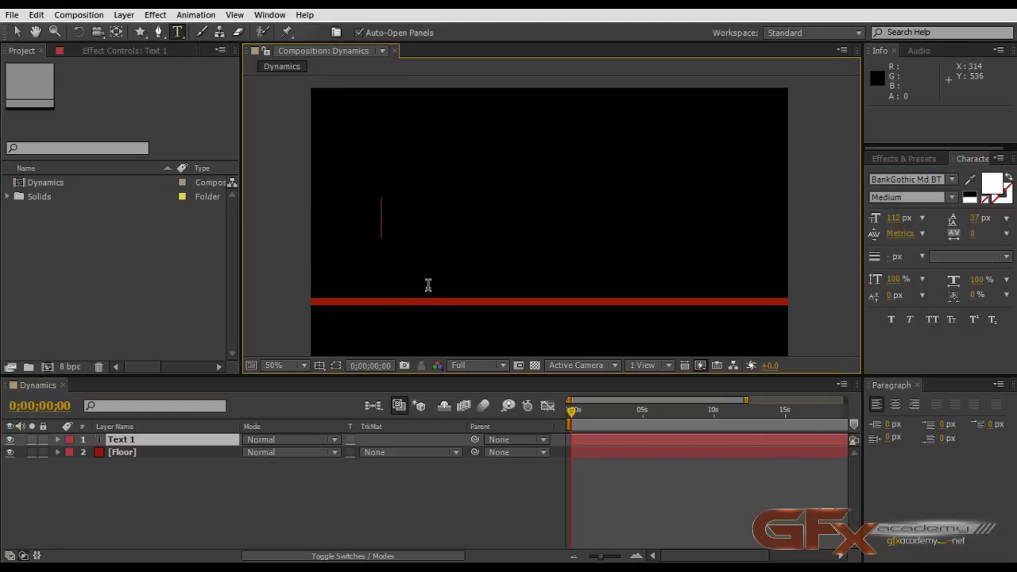
{"action": "type", "text": "GFXACADE"}
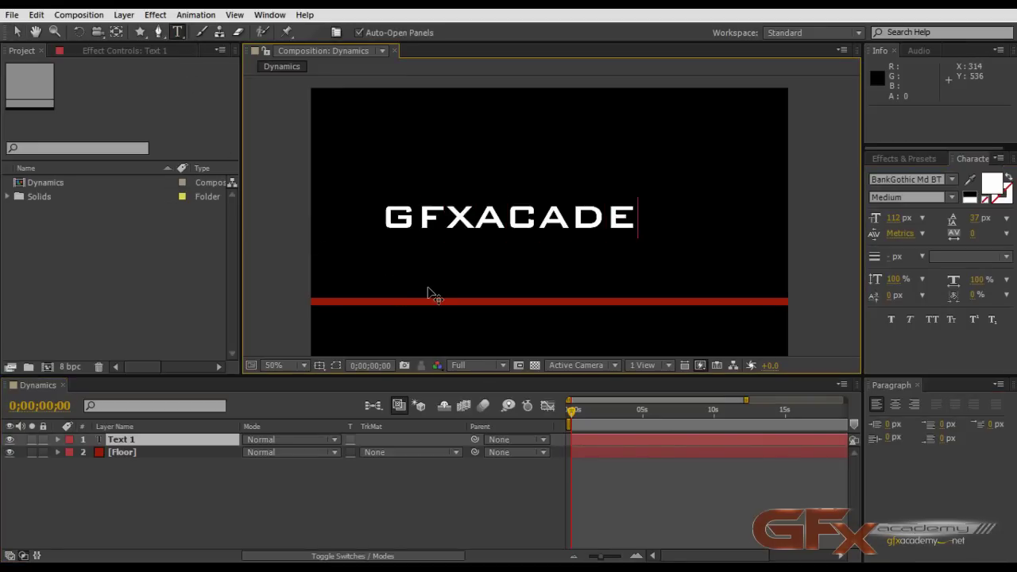
{"action": "type", "text": "MY.NET"}
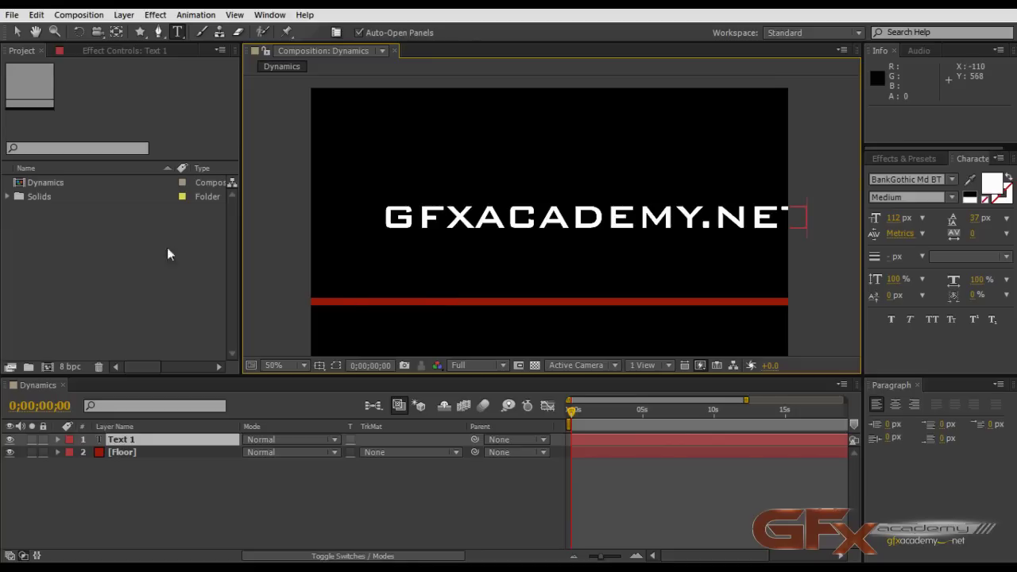
- Re-enable viewer refresh and shift the text to about position 76, 378 so it fits inside the frame
{"action": "left_click", "coordinate": [17, 32]}
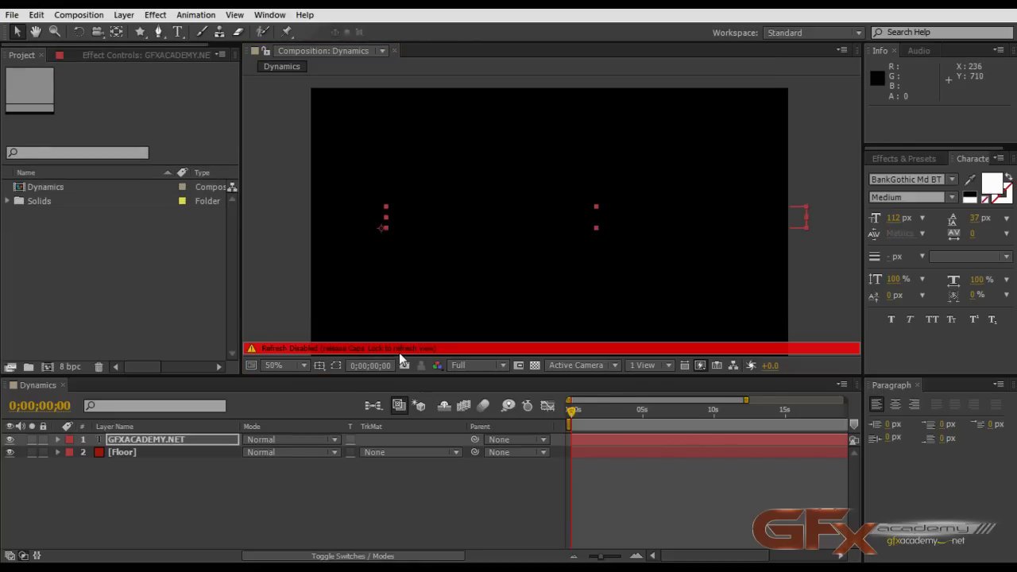
{"action": "key", "text": "Caps_Lock"}
{"action": "left_click_drag", "start_coordinate": [659, 224], "coordinate": [616, 223]}
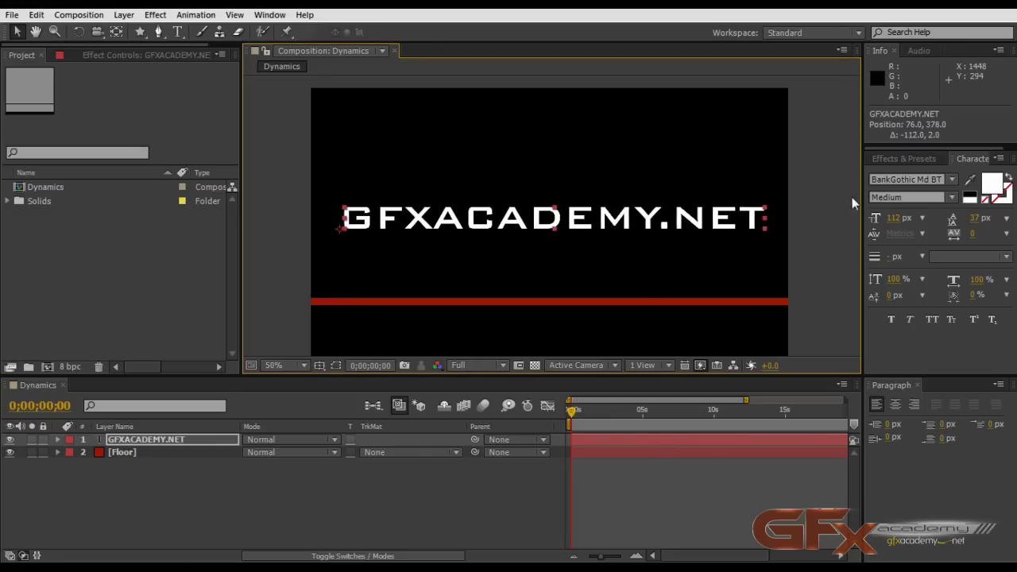
- Try out fonts from Bauhaus 93 onward, set the GFXACADEMY.NET text to CareBearsbyIacy Regular, and shift it to about position 68, 360
{"action": "left_click", "coordinate": [888, 179]}
{"action": "type", "text": "Bauhaus 93"}
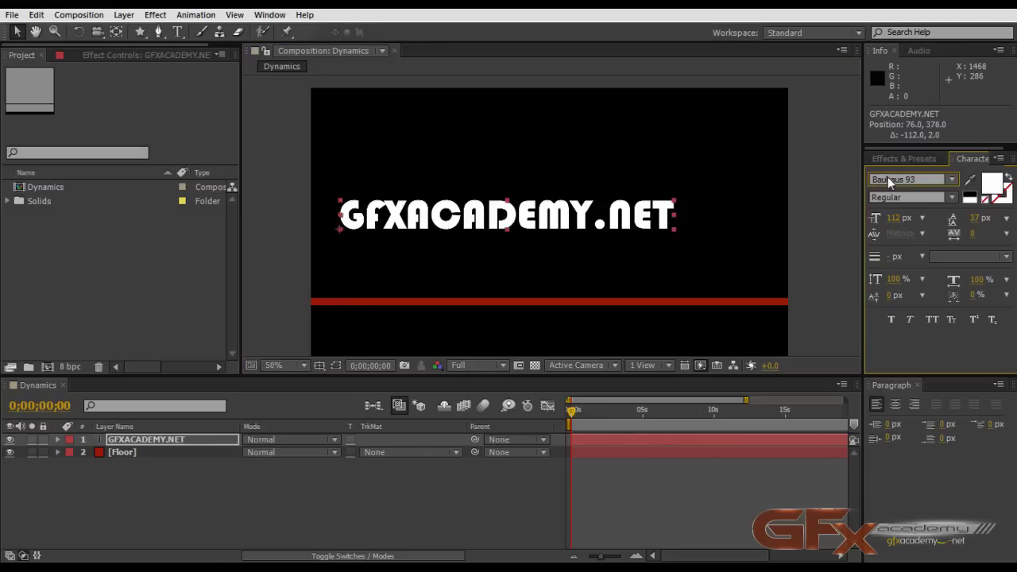
{"action": "key", "text": "Down"}
{"action": "key", "text": "Down"}
{"action": "key", "text": "Down"}
{"action": "key", "text": "Down"}
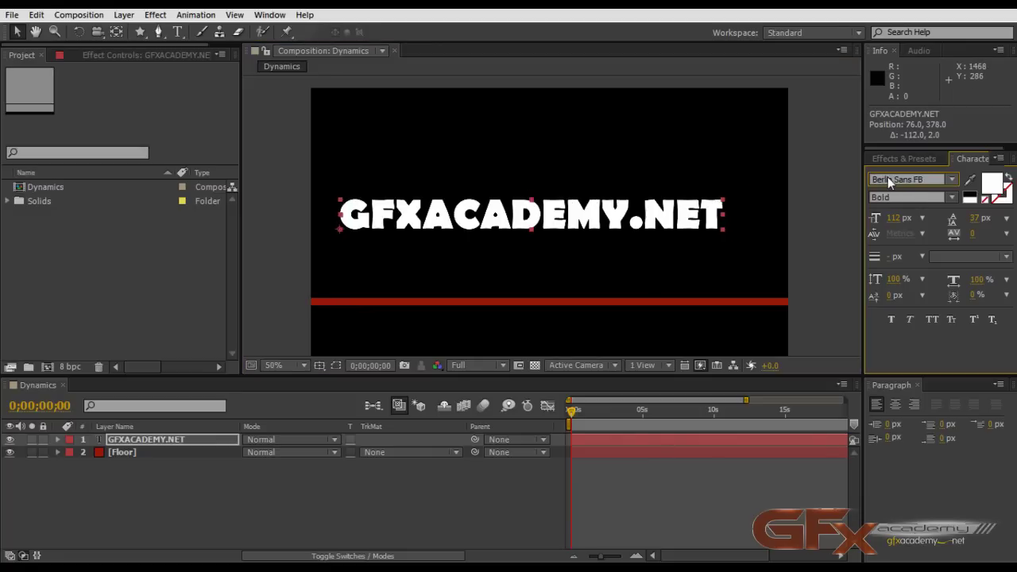
{"action": "key", "text": "Down"}
{"action": "key", "text": "Down"}
{"action": "key", "text": "Down"}
{"action": "key", "text": "Down"}
{"action": "key", "text": "Down"}
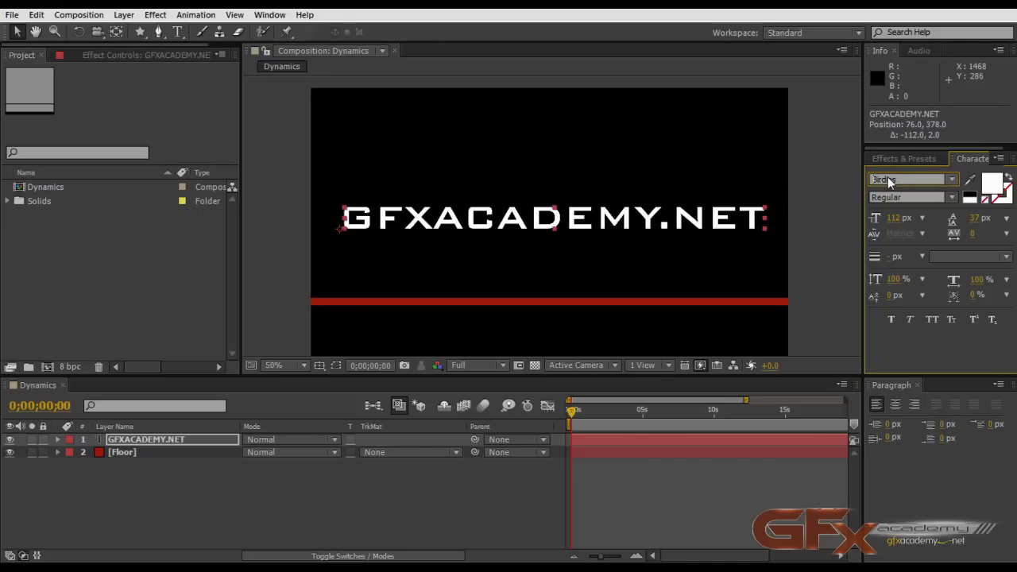
{"action": "key", "text": "Down"}
{"action": "key", "text": "Down"}
{"action": "key", "text": "Down"}
{"action": "key", "text": "Down"}
{"action": "key", "text": "Down"}
{"action": "key", "text": "Down"}
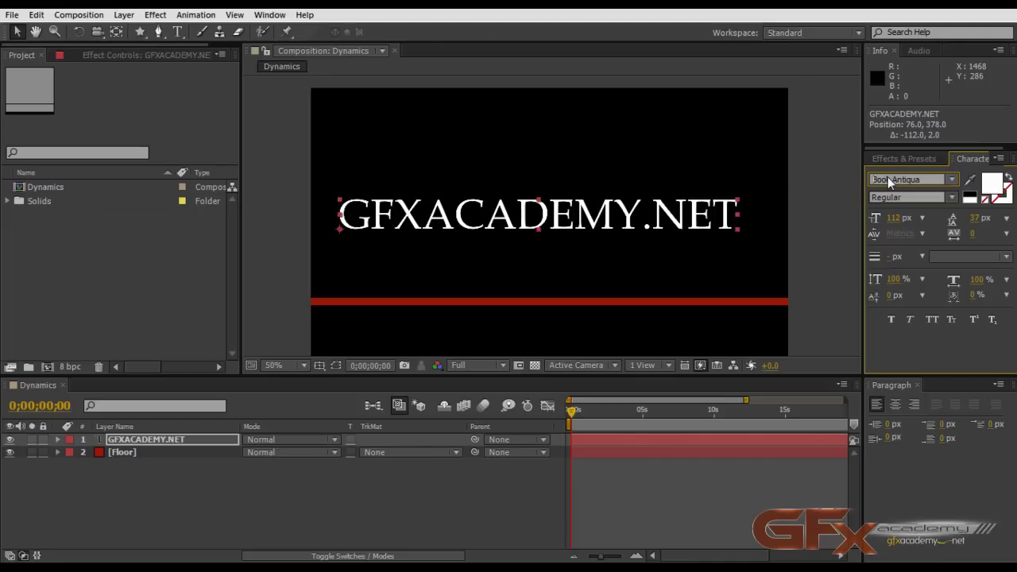
{"action": "key", "text": "Down"}
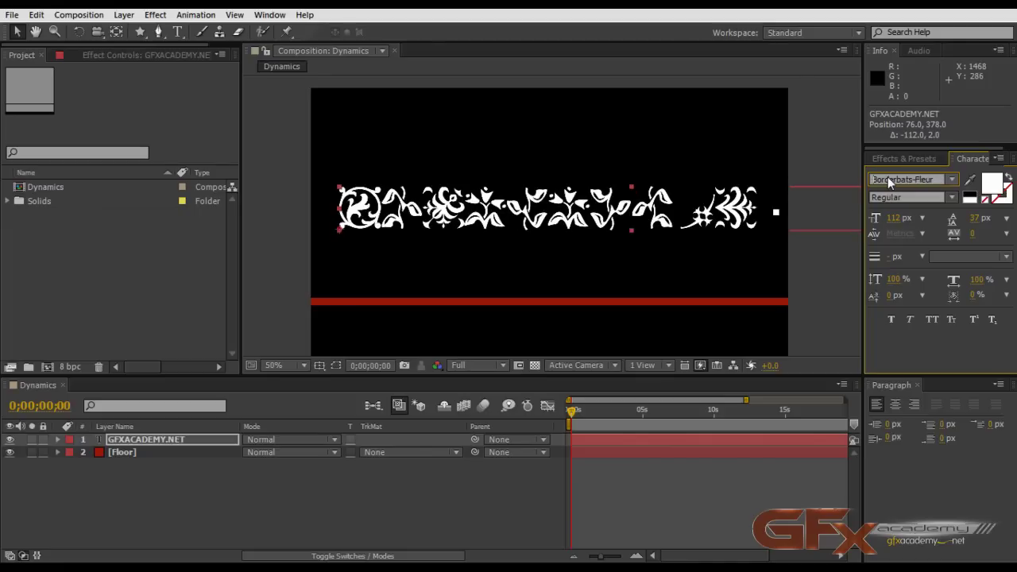
{"action": "key", "text": "Up"}
{"action": "key", "text": "Down"}
{"action": "key", "text": "Down"}
{"action": "key", "text": "Down"}
{"action": "key", "text": "Down"}
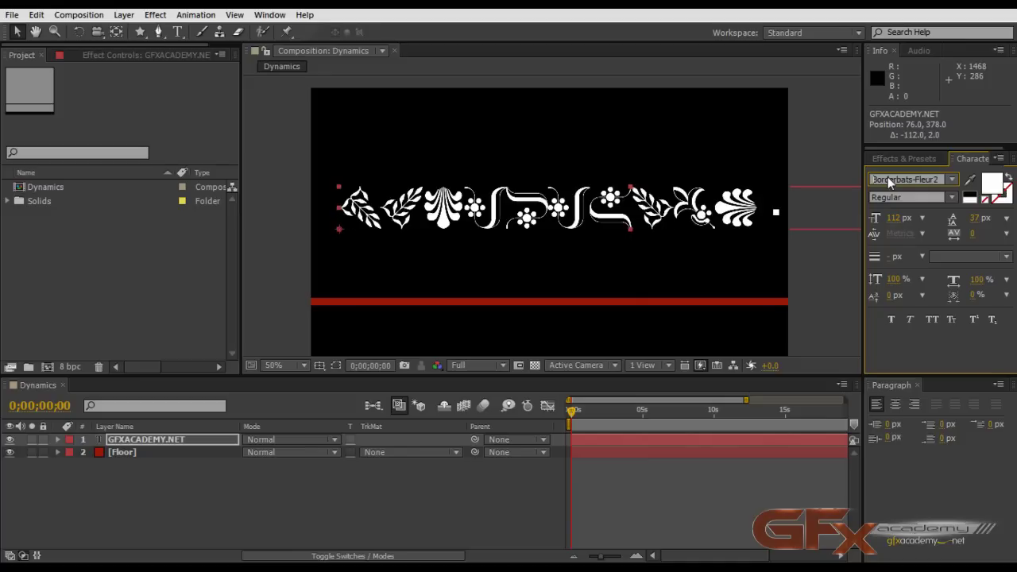
{"action": "key", "text": "Down"}
{"action": "key", "text": "Down"}
{"action": "key", "text": "Down"}
{"action": "key", "text": "Down"}
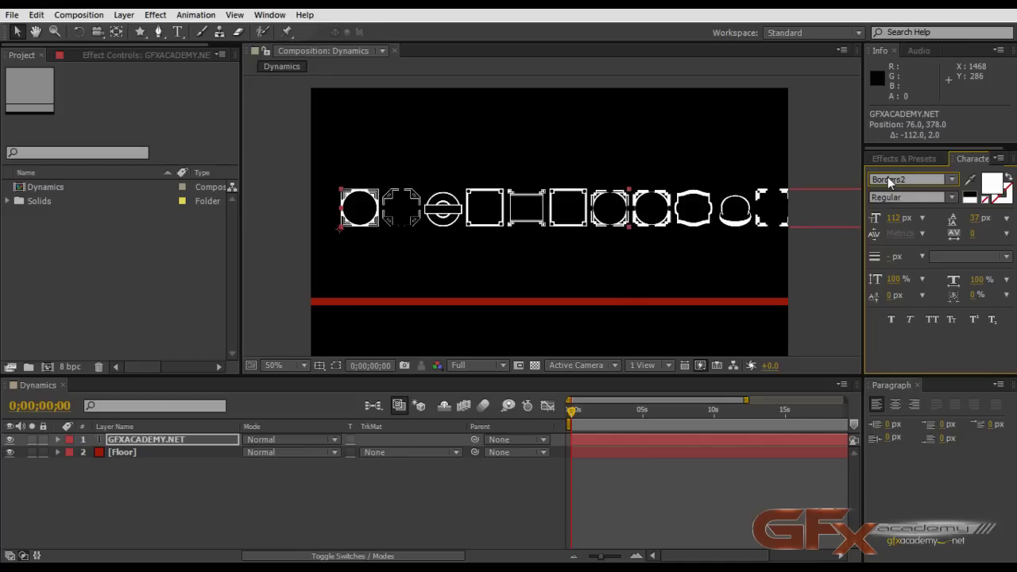
{"action": "key", "text": "Down"}
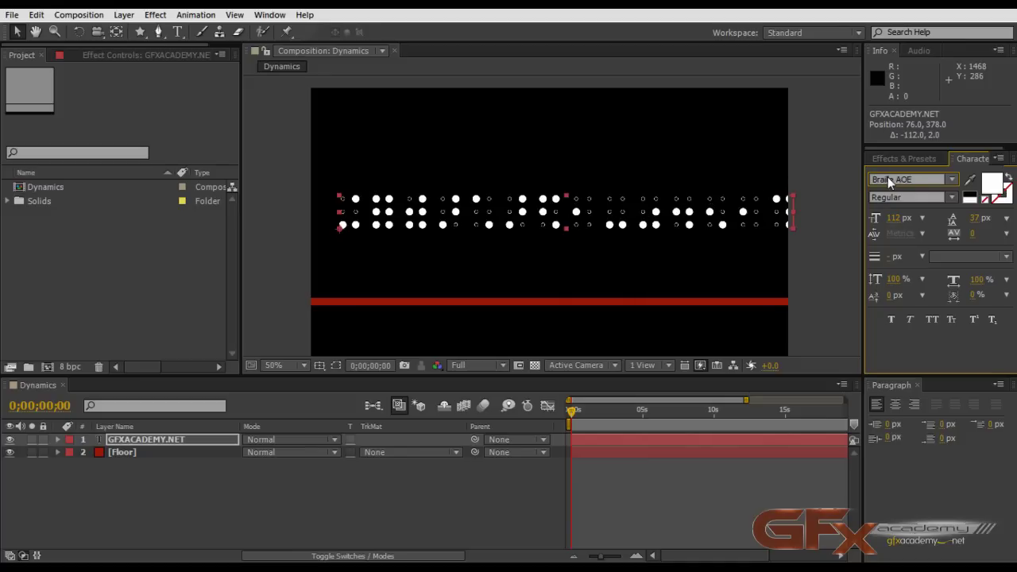
{"action": "key", "text": "Down"}
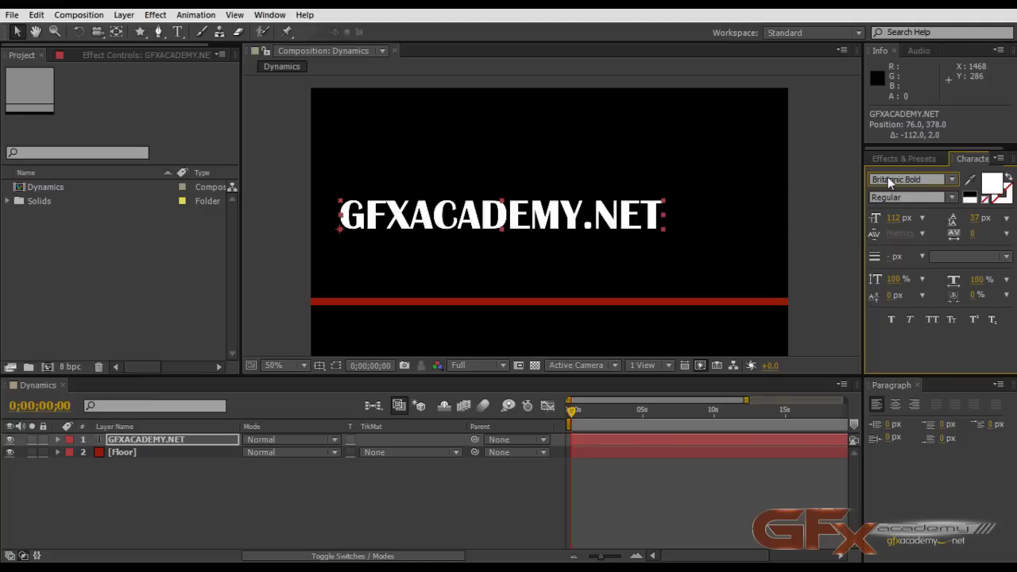
{"action": "key", "text": "Down"}
{"action": "key", "text": "Down"}
{"action": "key", "text": "Down"}
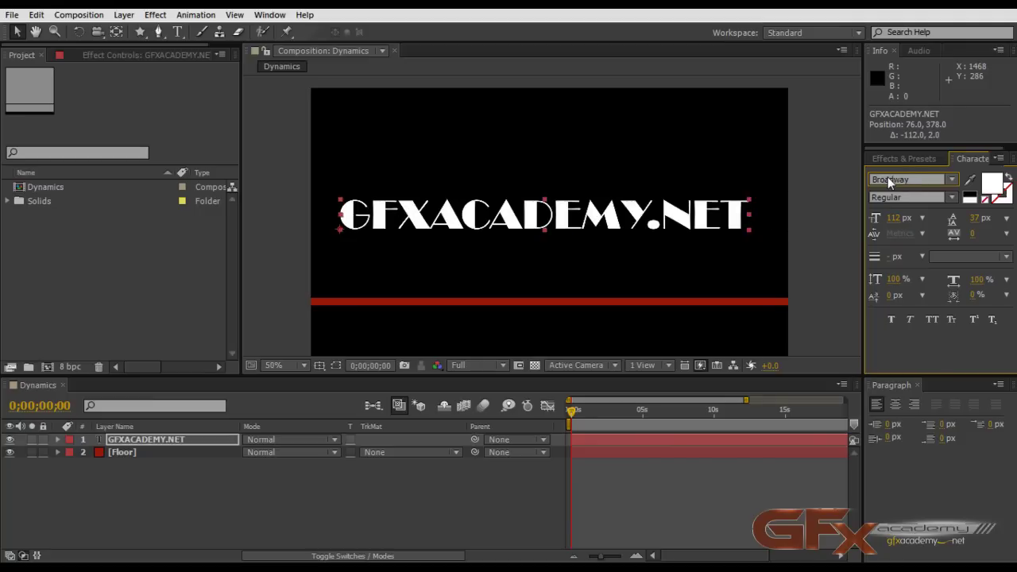
{"action": "key", "text": "Down"}
{"action": "key", "text": "Down"}
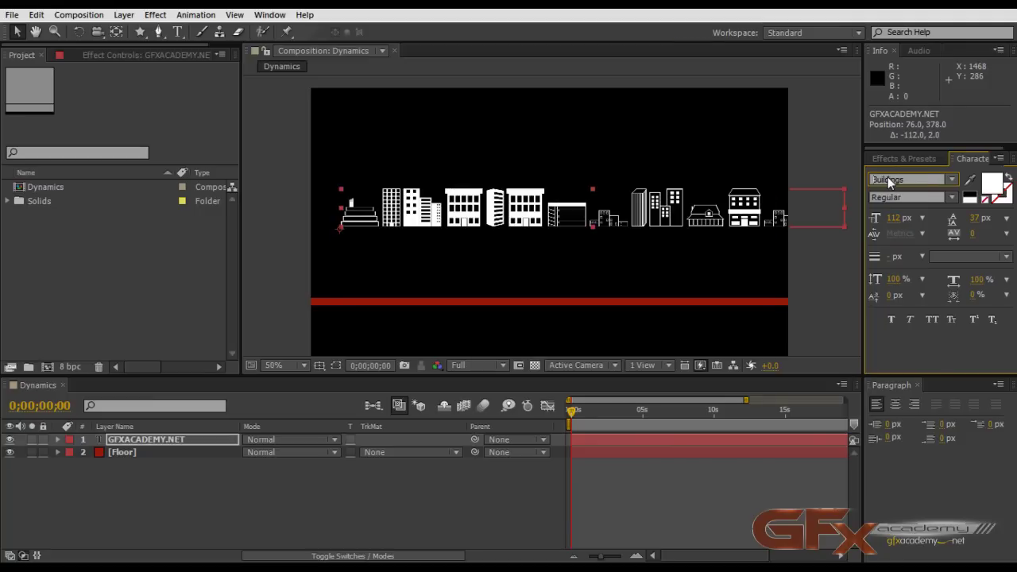
{"action": "key", "text": "Down"}
{"action": "key", "text": "Down"}
{"action": "key", "text": "Down"}
{"action": "key", "text": "Down"}
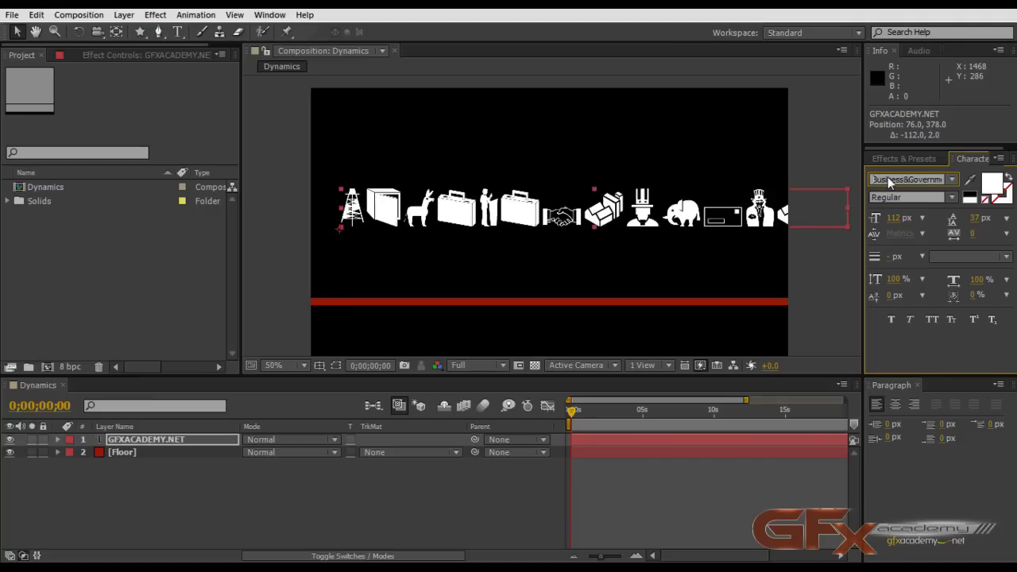
{"action": "key", "text": "Down"}
{"action": "key", "text": "Down"}
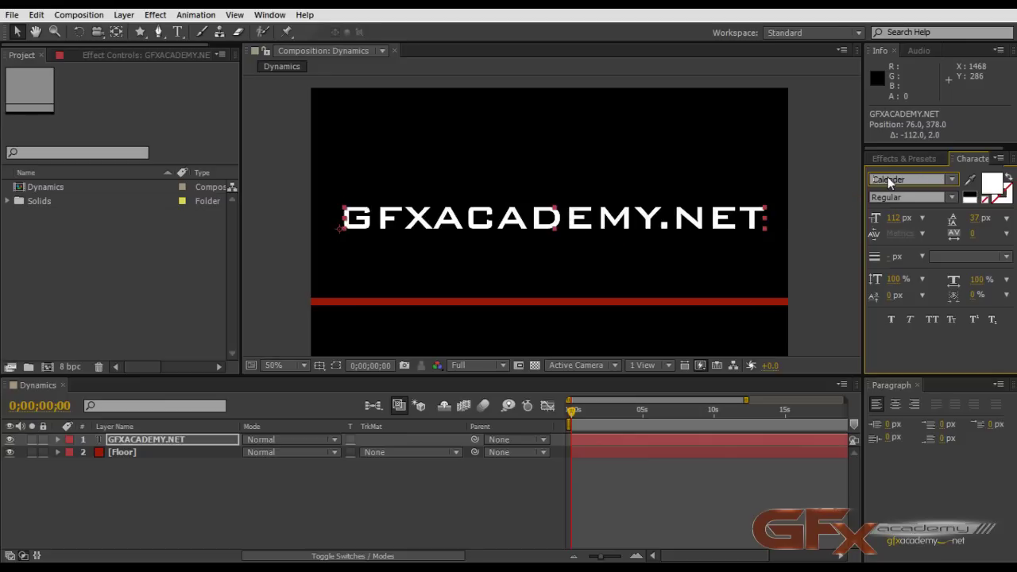
{"action": "key", "text": "Down"}
{"action": "key", "text": "Down"}
{"action": "key", "text": "Down"}
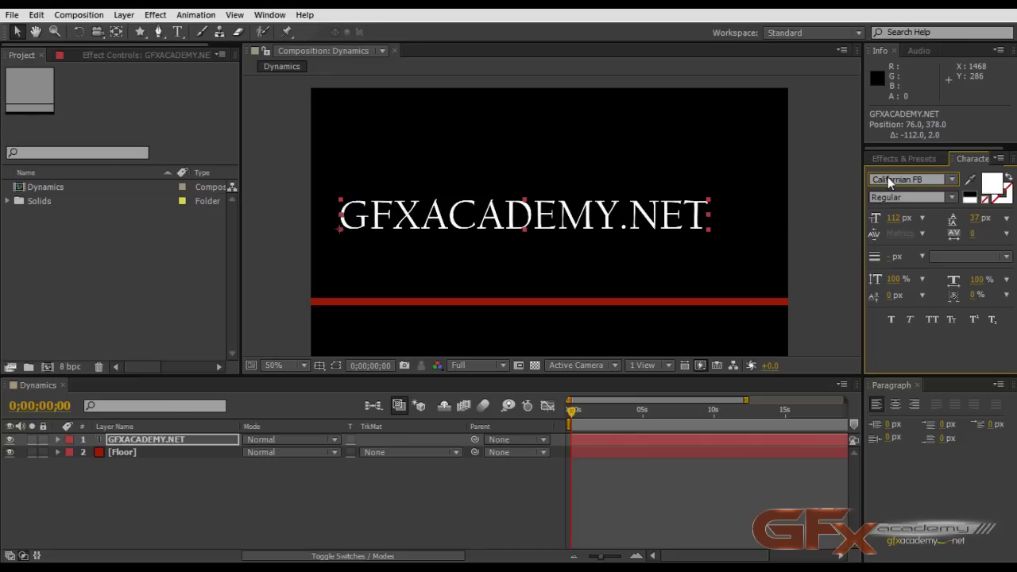
{"action": "key", "text": "Down"}
{"action": "key", "text": "Down"}
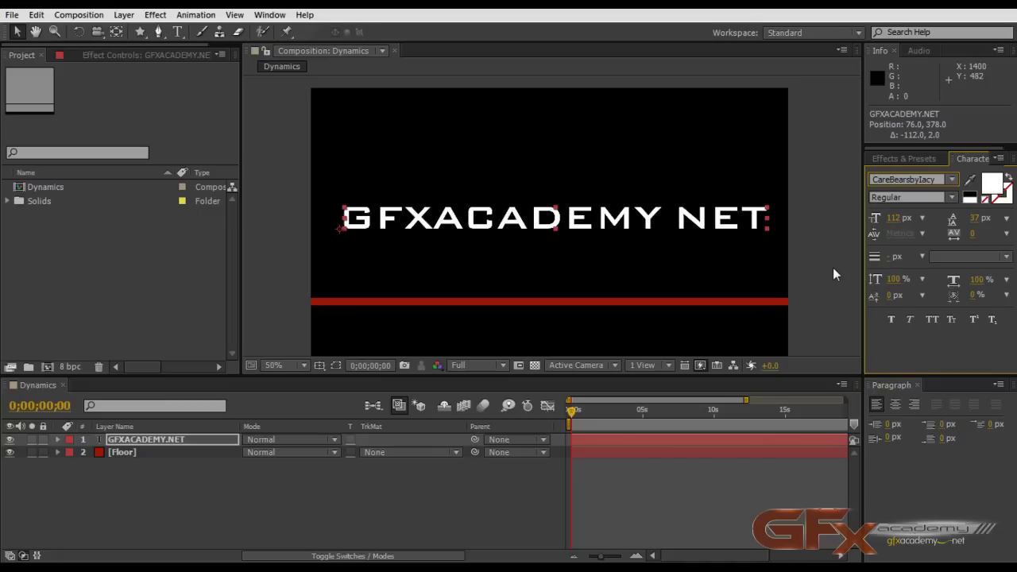
{"action": "left_click", "coordinate": [954, 197]}
{"action": "left_click", "coordinate": [898, 211]}
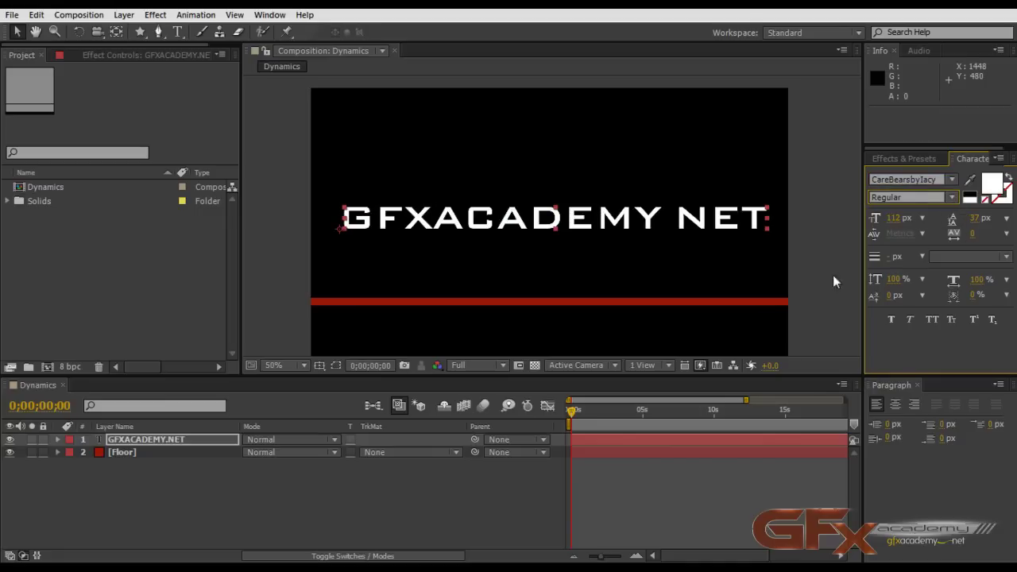
{"action": "left_click_drag", "start_coordinate": [599, 224], "coordinate": [596, 216]}
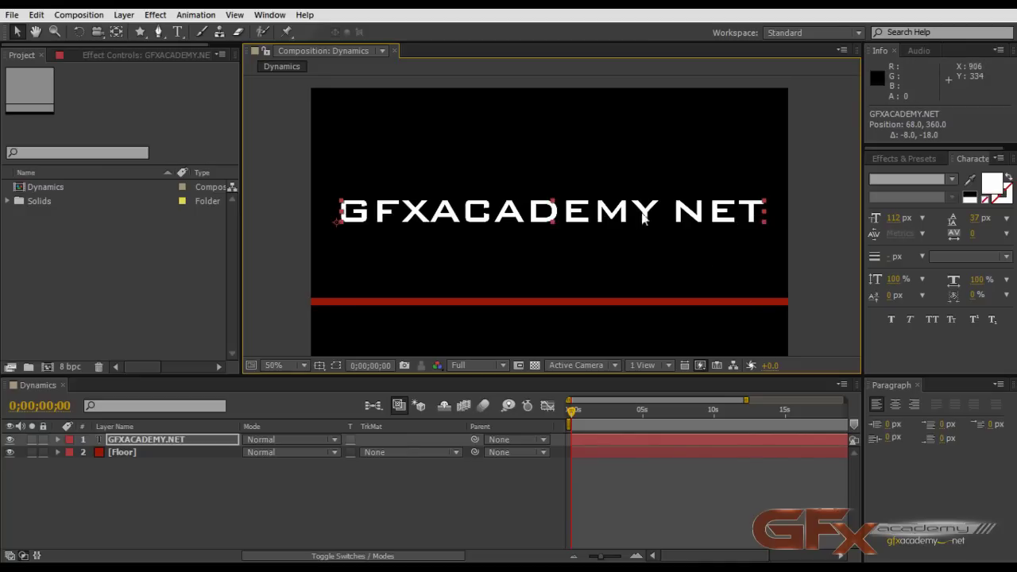
- Add two more lines reading "For Motion Graphics" and "Training" beneath GFXACADEMY.NET in the same text layer
{"action": "double_click", "coordinate": [749, 215]}
{"action": "left_click", "coordinate": [767, 216]}
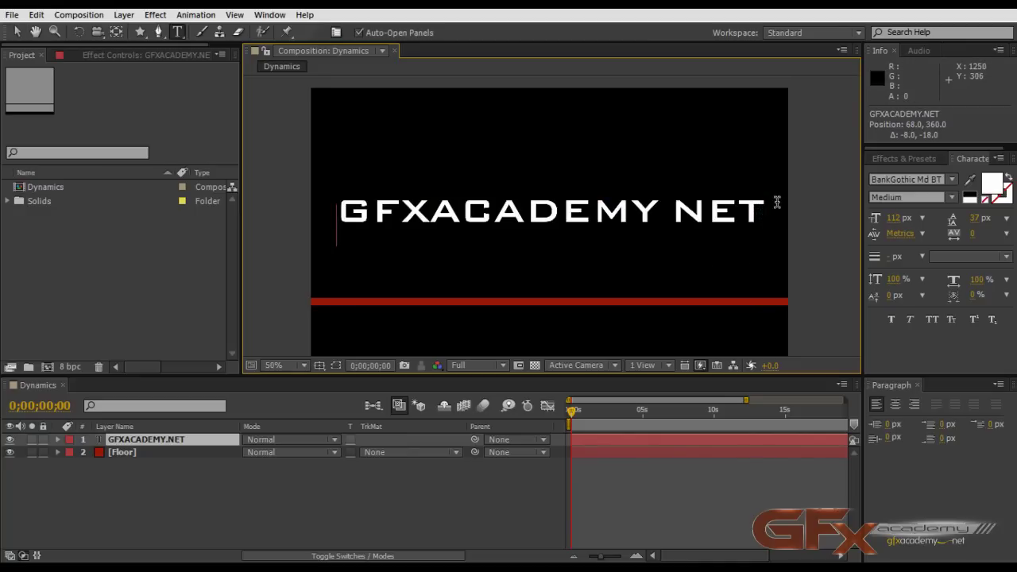
{"action": "type", "text": "FOR "}
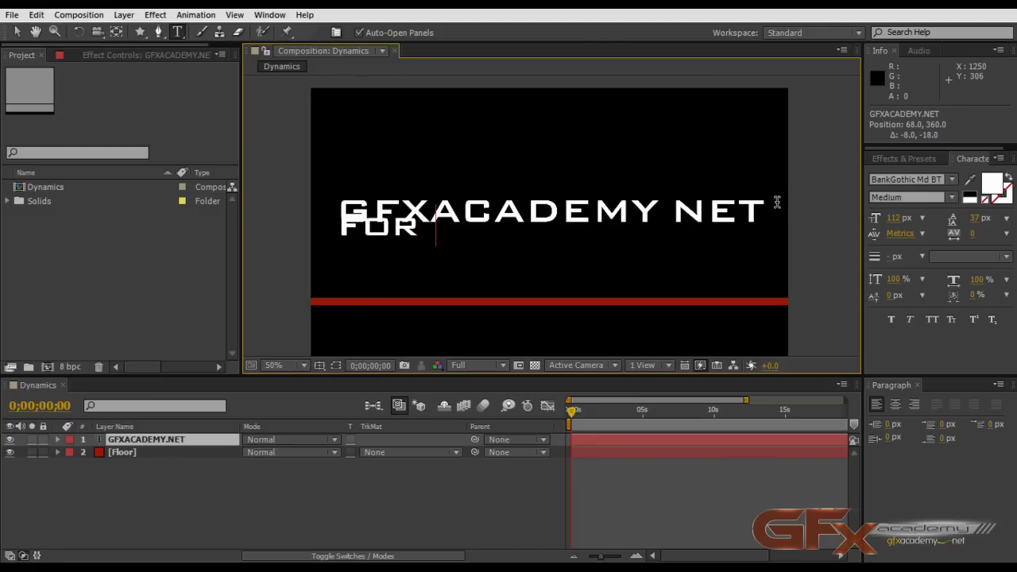
{"action": "type", "text": "MOTION G"}
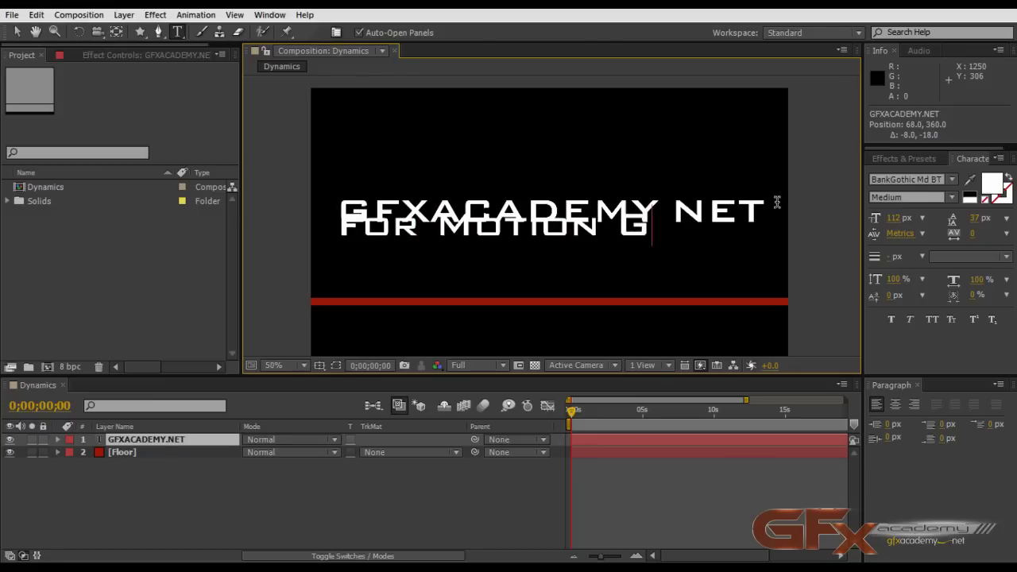
{"action": "type", "text": "RAPHIC"}
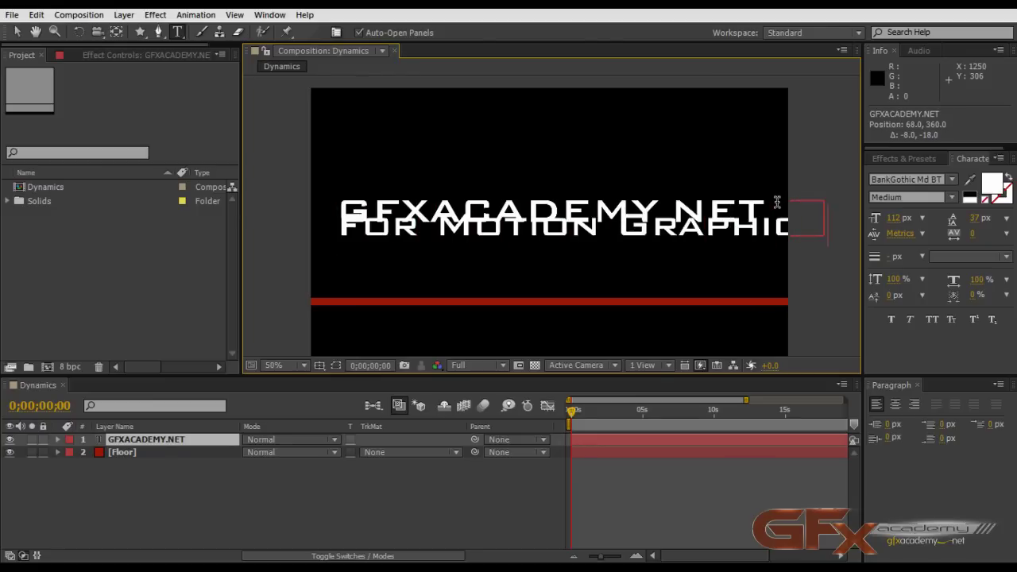
{"action": "key", "text": "Return"}
{"action": "type", "text": "TRAINING"}
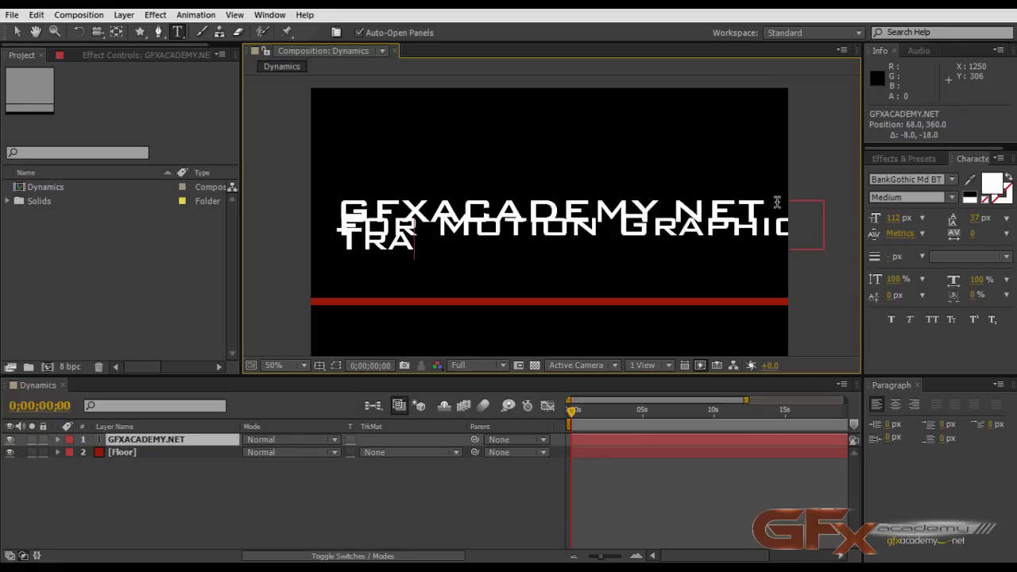
- Insert "& 3D" before "Training" on the third text line, finish text editing, and keep viewer refresh enabled
{"action": "key", "text": "Left"}
{"action": "key", "text": "Left"}
{"action": "key", "text": "Left"}
{"action": "key", "text": "Left"}
{"action": "key", "text": "Left"}
{"action": "key", "text": "Left"}
{"action": "key", "text": "Left"}
{"action": "key", "text": "Left"}
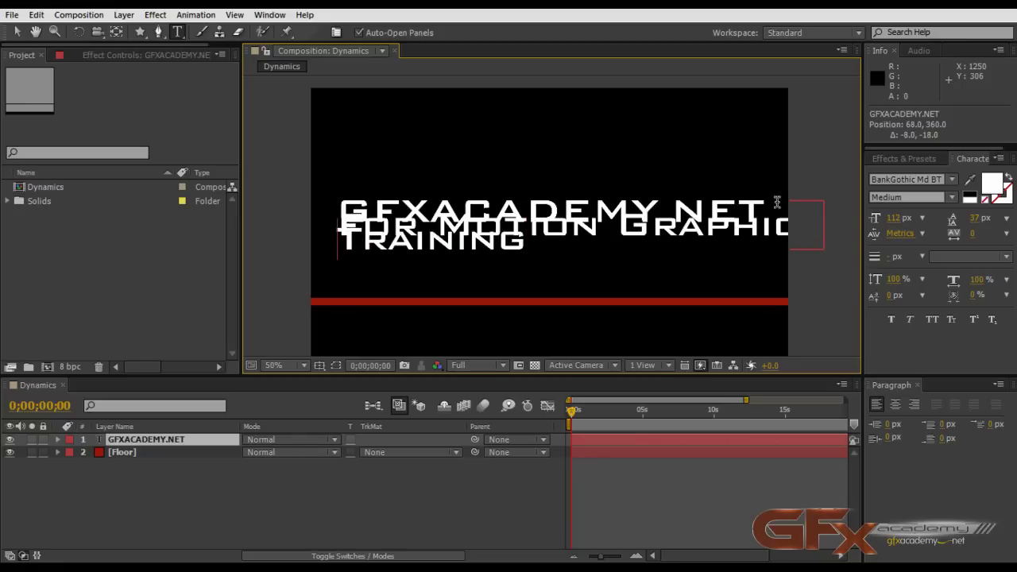
{"action": "type", "text": "& 3D"}
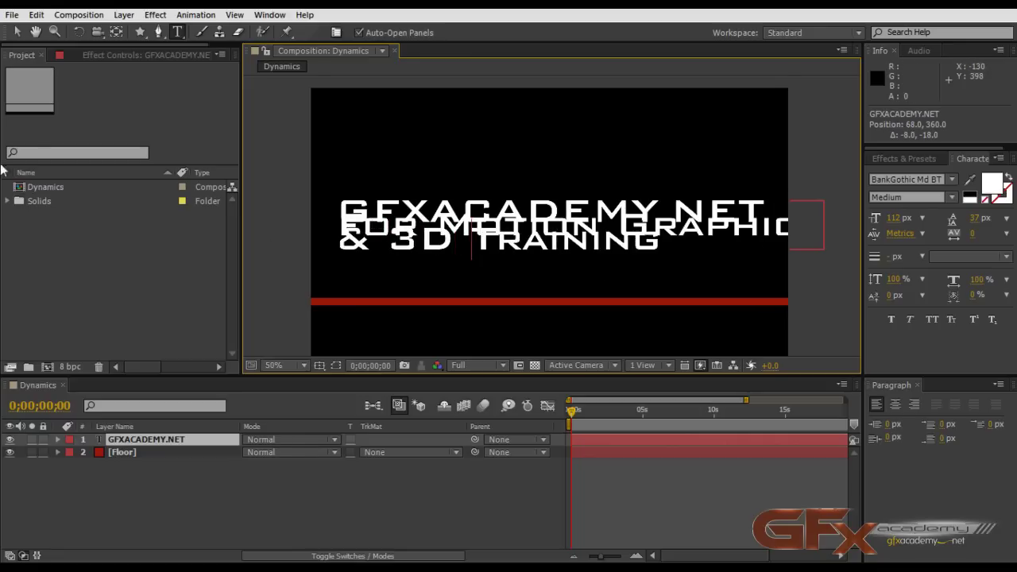
{"action": "left_click", "coordinate": [17, 32]}
{"action": "key", "text": "Caps_Lock"}
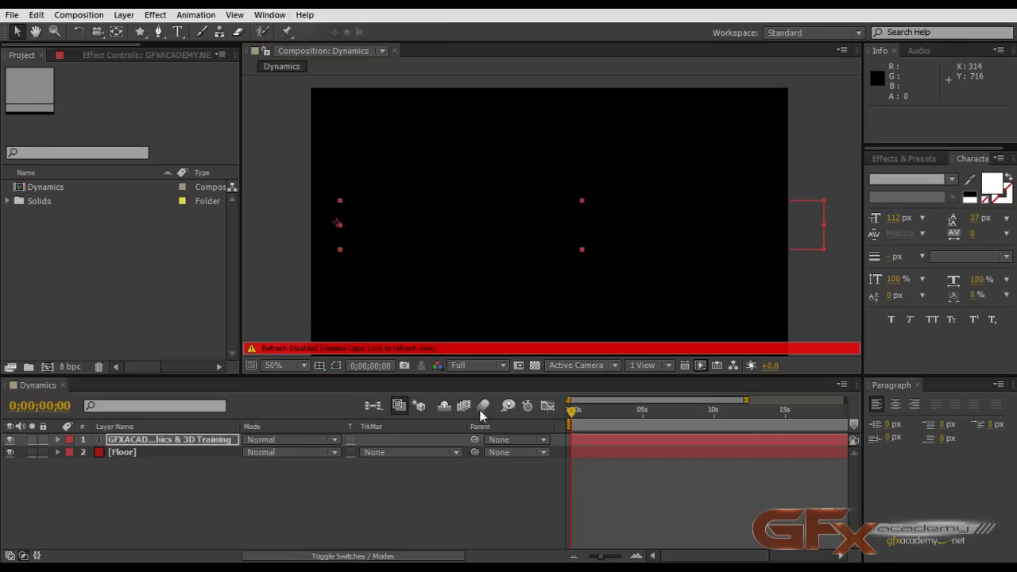
{"action": "left_click", "coordinate": [168, 437]}
{"action": "key", "text": "Caps_Lock"}
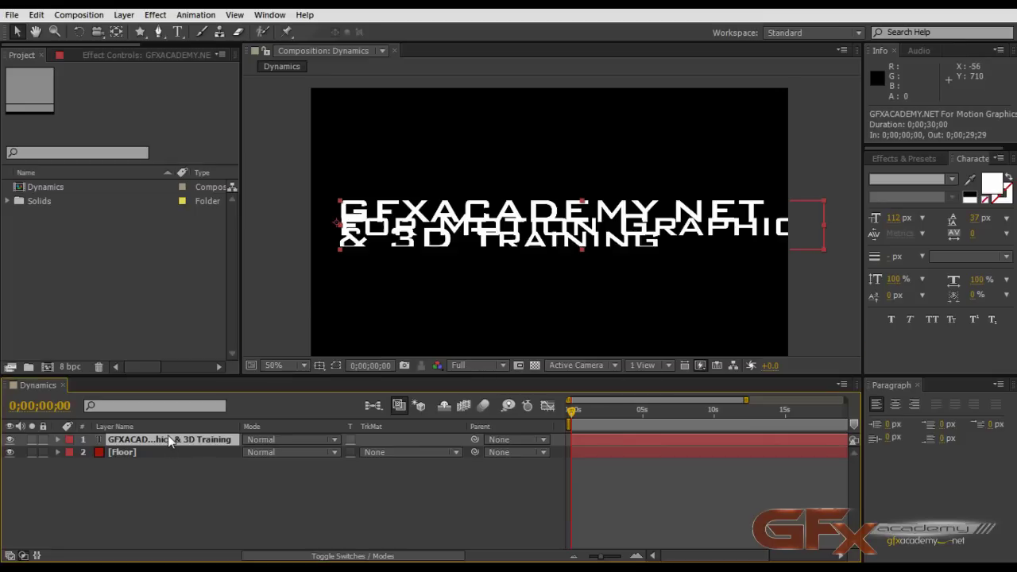
- Center-align the three-line text, scale it down slightly to fit the frame, and place it at about position 654, 354
{"action": "left_click", "coordinate": [895, 405]}
{"action": "left_click_drag", "start_coordinate": [508, 241], "coordinate": [697, 227]}
{"action": "left_click_drag", "start_coordinate": [705, 227], "coordinate": [708, 229]}
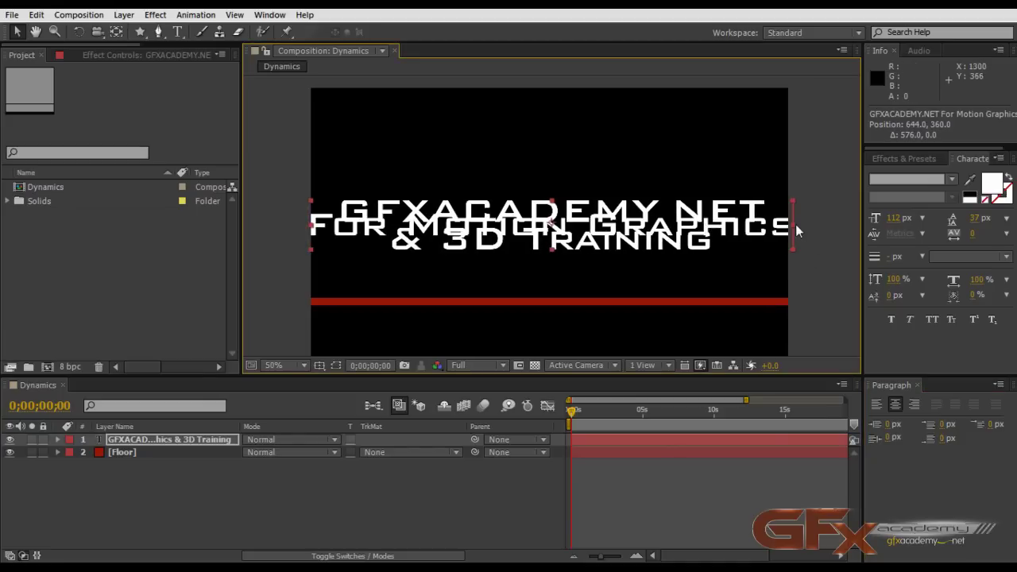
{"action": "left_click_drag", "start_coordinate": [794, 224], "coordinate": [769, 231]}
{"action": "left_click_drag", "start_coordinate": [558, 228], "coordinate": [562, 225]}
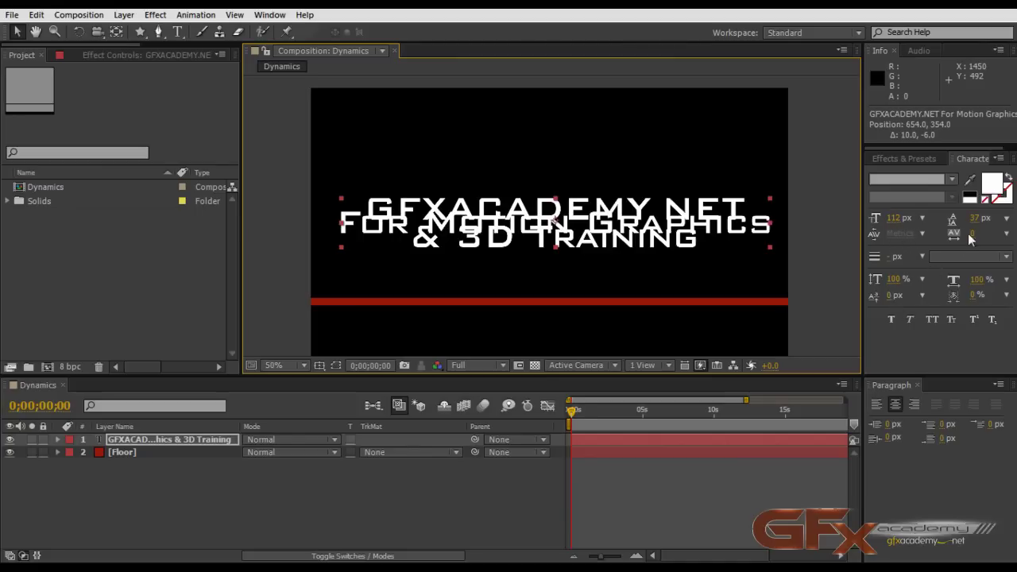
- Set the text's leading to 70 px so the three lines separate, deselect the layer, and dismiss the antivirus notification
{"action": "left_click_drag", "start_coordinate": [974, 217], "coordinate": [1003, 220]}
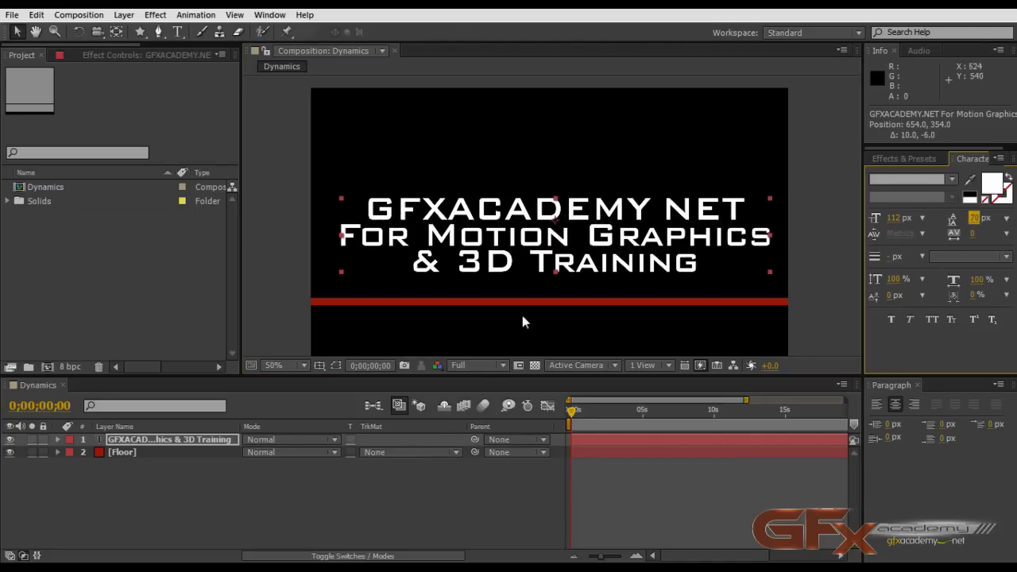
{"action": "left_click", "coordinate": [428, 498]}
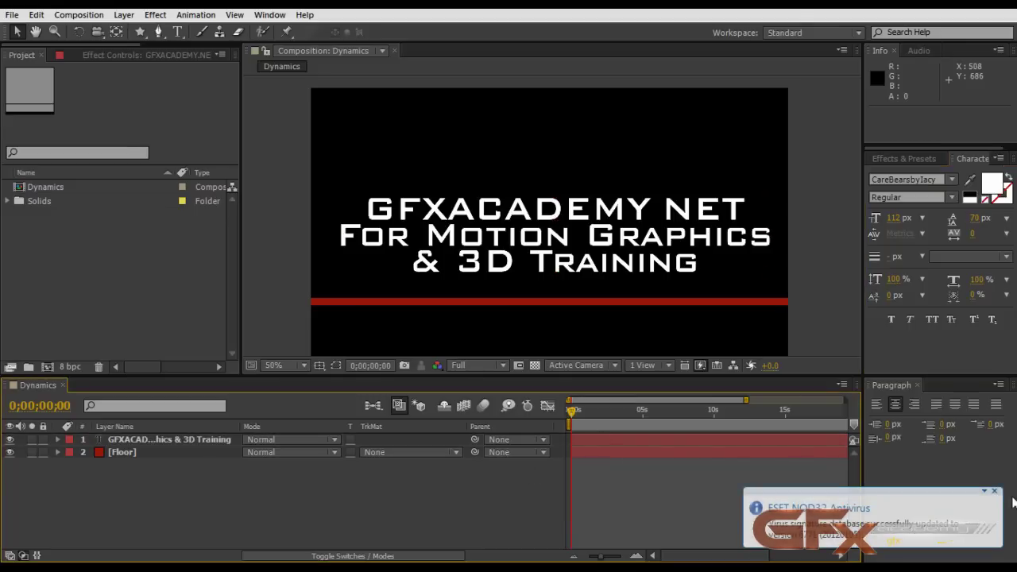
{"action": "left_click", "coordinate": [994, 491]}
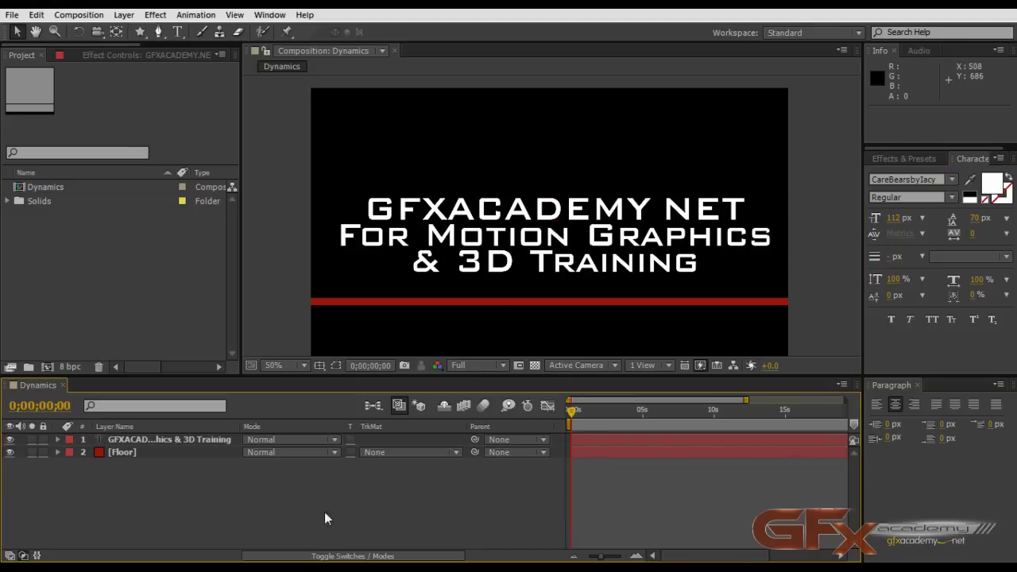
- Start a new solid and set its size to 200 px wide by 200 px high
{"action": "left_click", "coordinate": [124, 14]}
{"action": "left_click", "coordinate": [457, 27]}
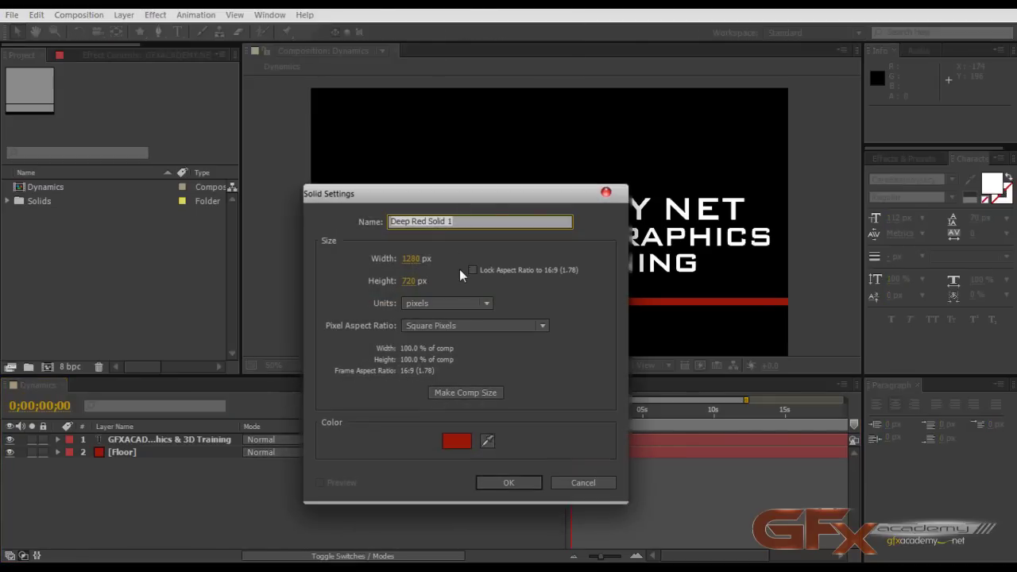
{"action": "left_click", "coordinate": [410, 259]}
{"action": "type", "text": "2"}
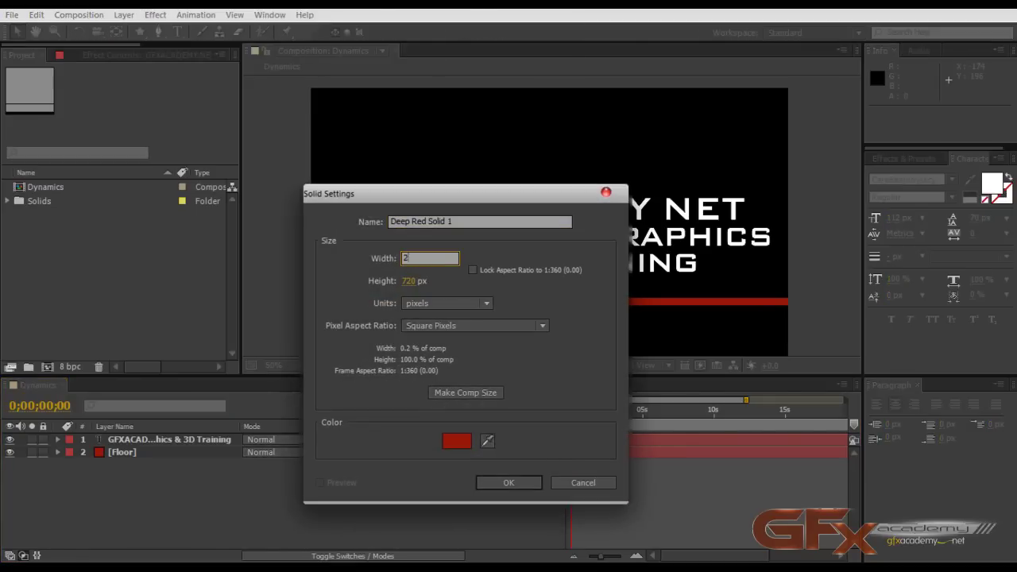
{"action": "type", "text": "00"}
{"action": "key", "text": "Tab"}
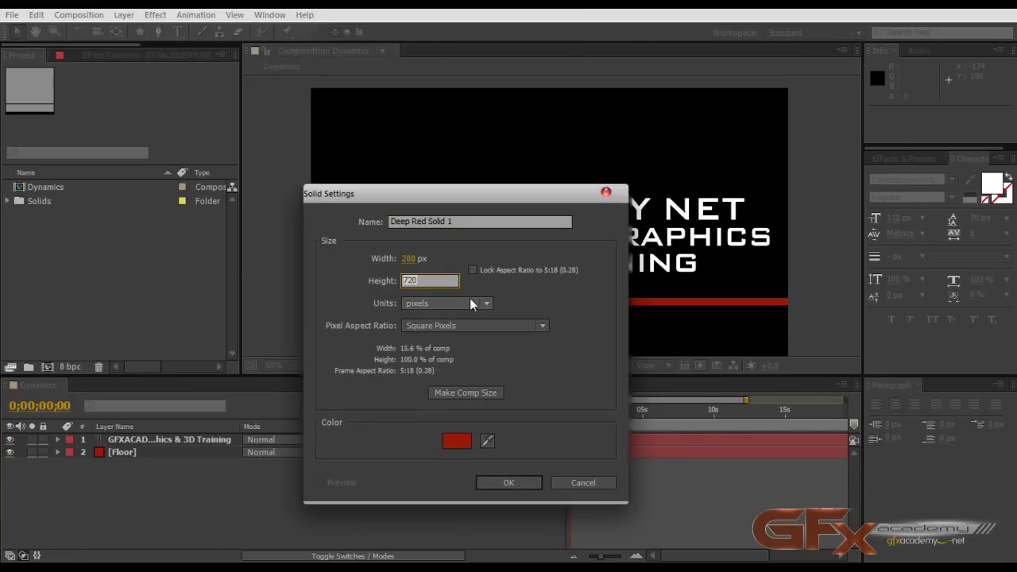
{"action": "type", "text": "200"}
- Color the new solid royal blue, about RGB 0, 91, 204, and create it
{"action": "left_click", "coordinate": [457, 440]}
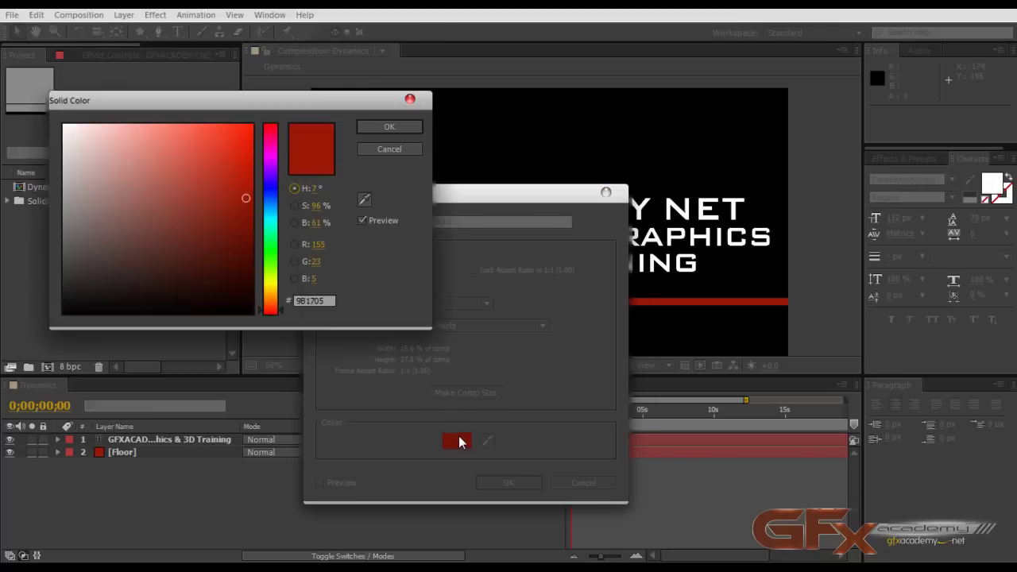
{"action": "left_click", "coordinate": [271, 209]}
{"action": "left_click", "coordinate": [267, 203]}
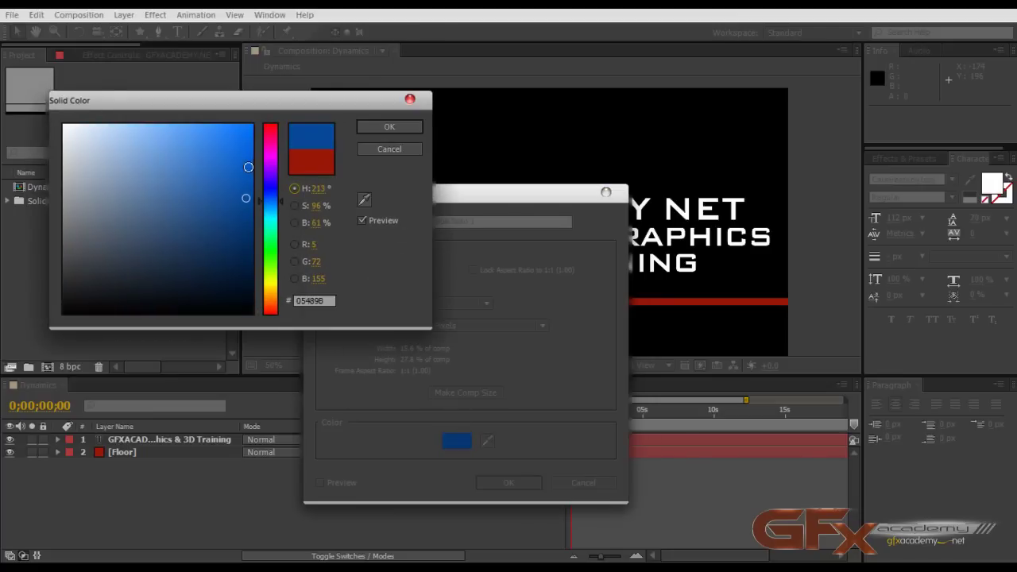
{"action": "left_click", "coordinate": [251, 162]}
{"action": "left_click", "coordinate": [390, 128]}
{"action": "left_click", "coordinate": [502, 481]}
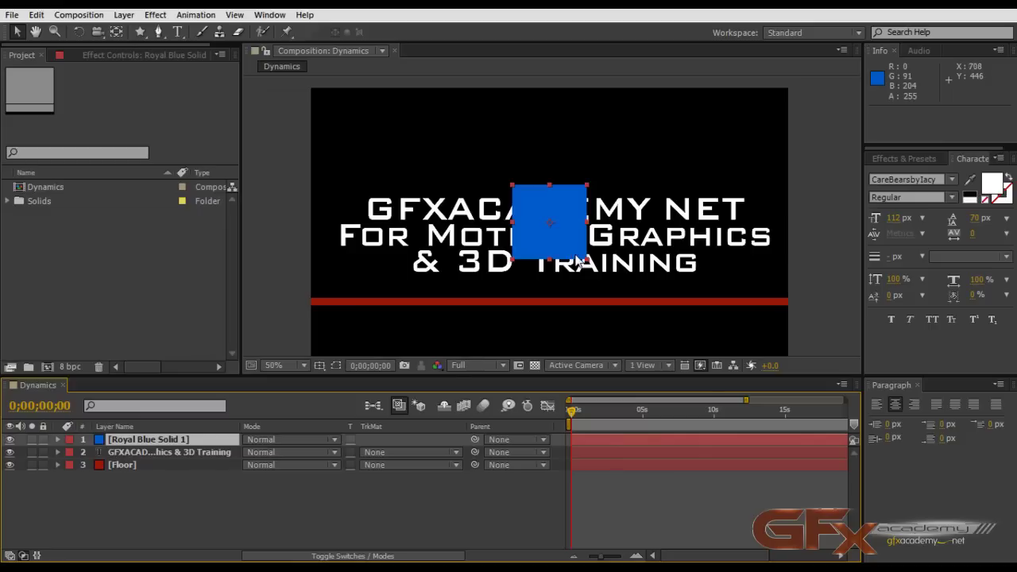
- Rotate the blue solid to -45° and move it straight up above the frame to position 640, -152
{"action": "key", "text": "w"}
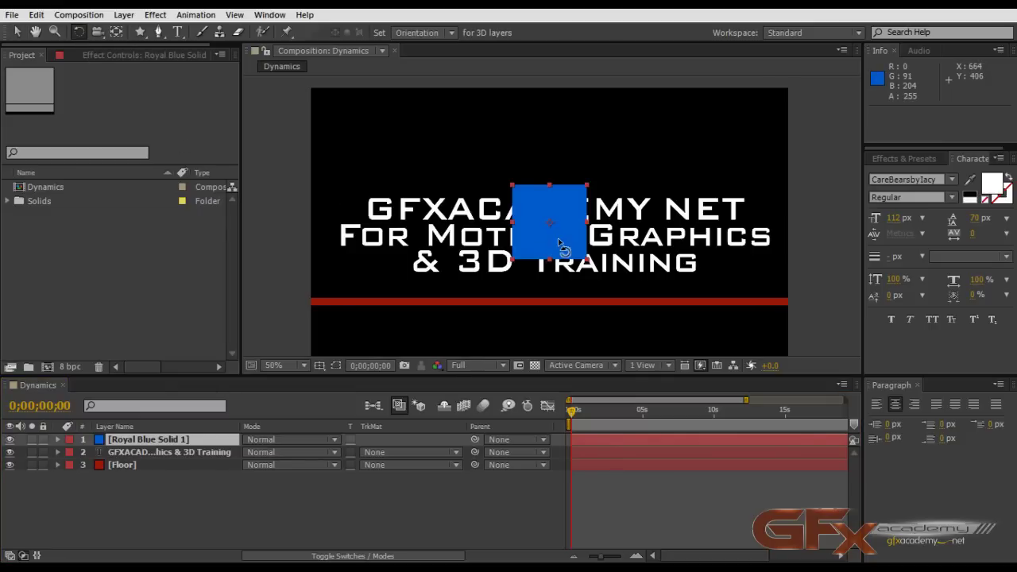
{"action": "left_click_drag", "start_coordinate": [565, 249], "coordinate": [578, 232]}
{"action": "left_click", "coordinate": [18, 32]}
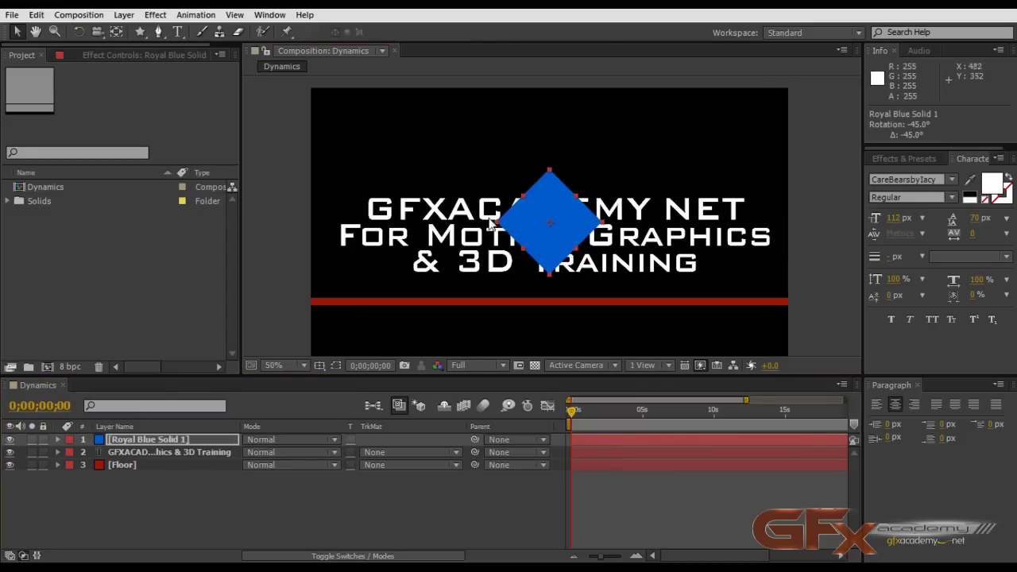
{"action": "key", "text": "comma"}
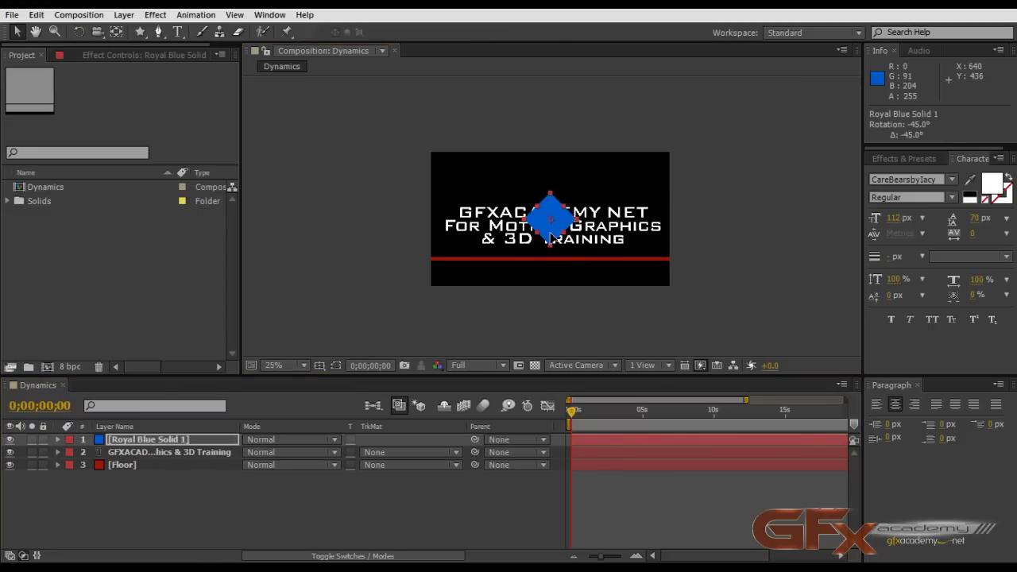
{"action": "left_click_drag", "start_coordinate": [551, 239], "coordinate": [557, 140]}
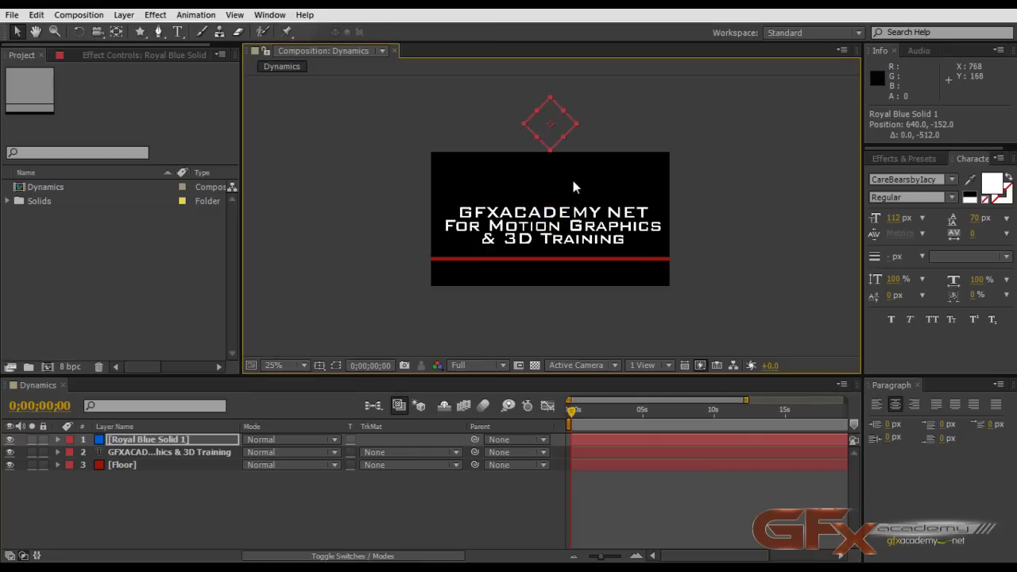
- Move the three-line text layer straight up to about position 654, 258
{"action": "left_click", "coordinate": [127, 452]}
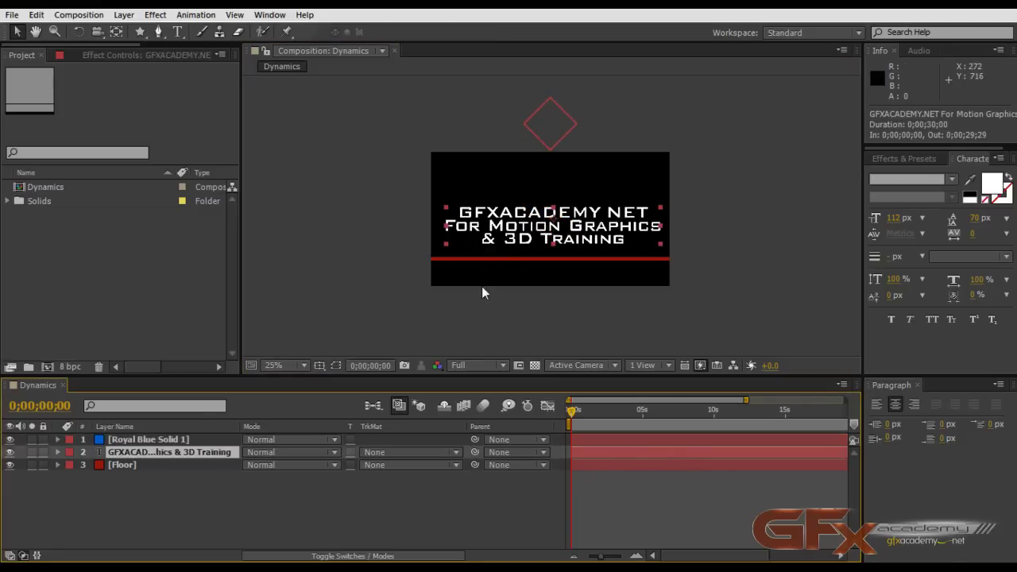
{"action": "left_click_drag", "start_coordinate": [524, 241], "coordinate": [528, 221]}
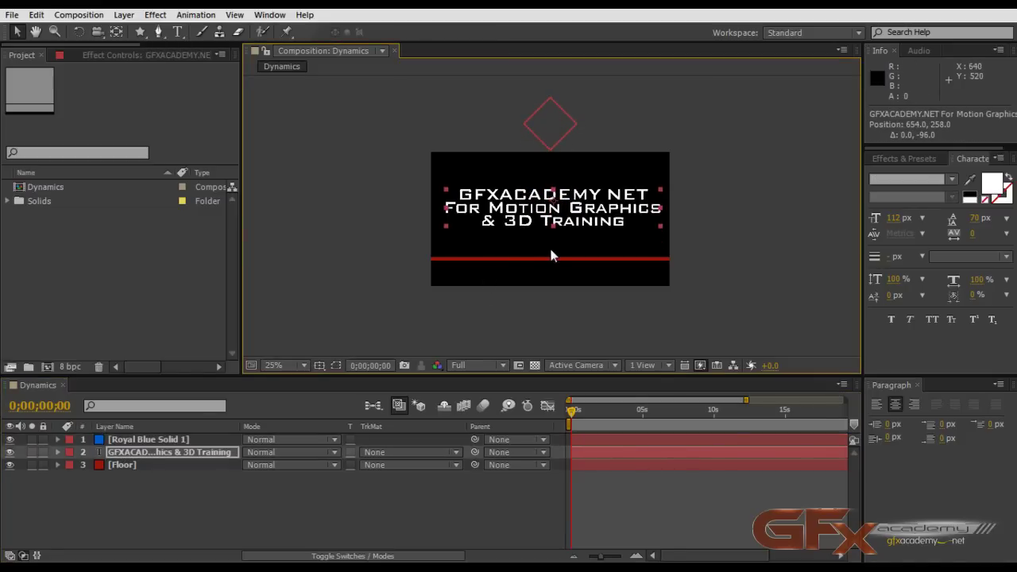
{"action": "scroll", "coordinate": [554, 244], "scroll_direction": "up", "scroll_amount": 2}
{"action": "scroll", "coordinate": [554, 245], "scroll_direction": "down", "scroll_amount": 2}
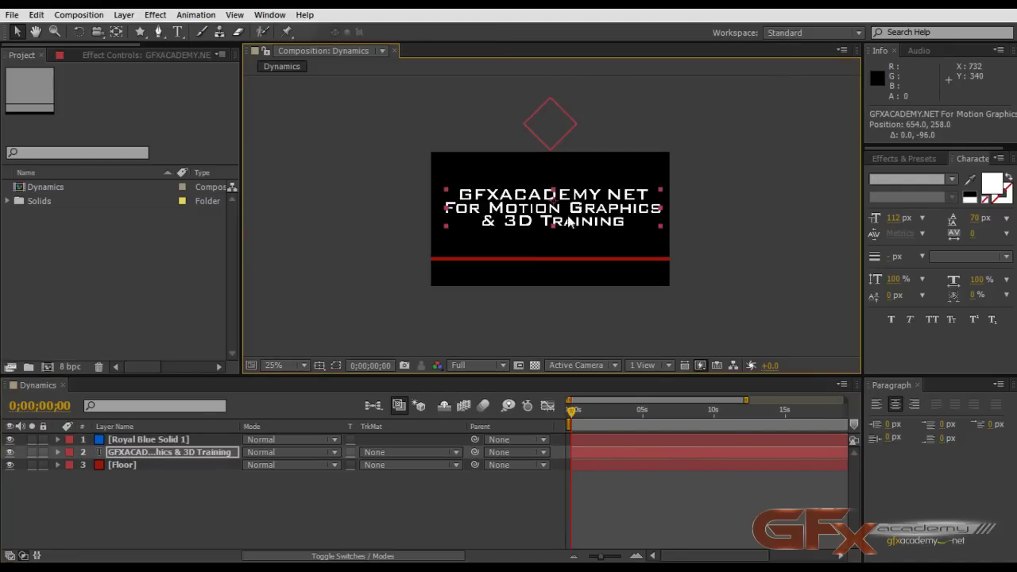
- Keyframe the blue solid's position at 0;00;00;00, then move it down to about 640, 376 at 0;00;03;01
{"action": "left_click", "coordinate": [193, 437]}
{"action": "key", "text": "p"}
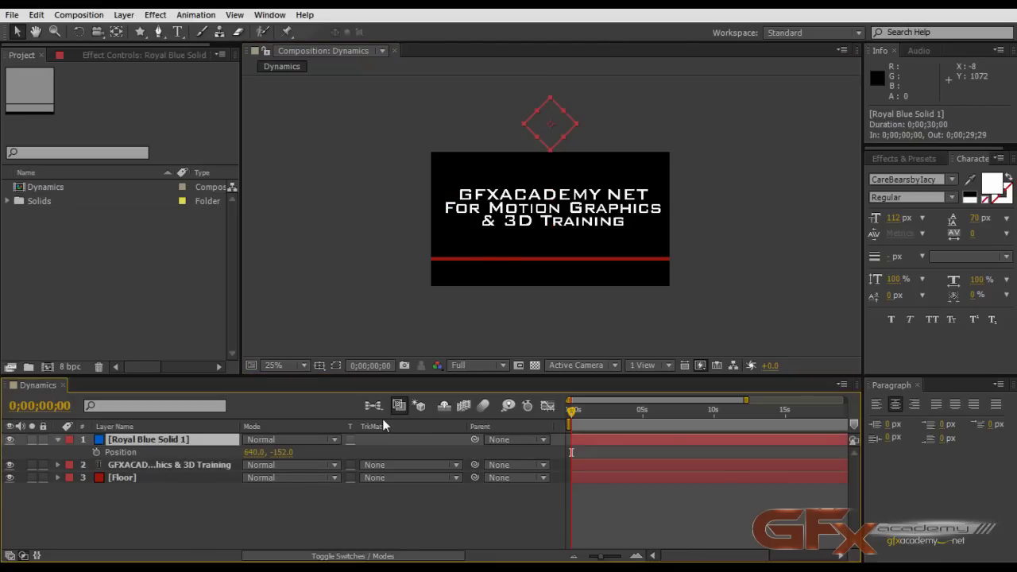
{"action": "left_click", "coordinate": [97, 452]}
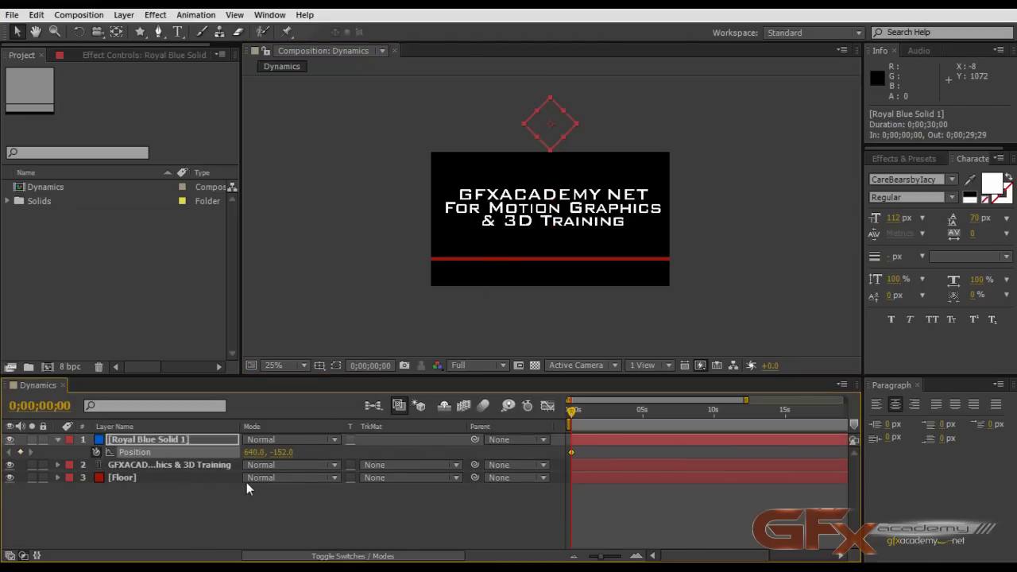
{"action": "left_click_drag", "start_coordinate": [572, 411], "coordinate": [615, 412]}
{"action": "left_click_drag", "start_coordinate": [554, 137], "coordinate": [554, 242]}
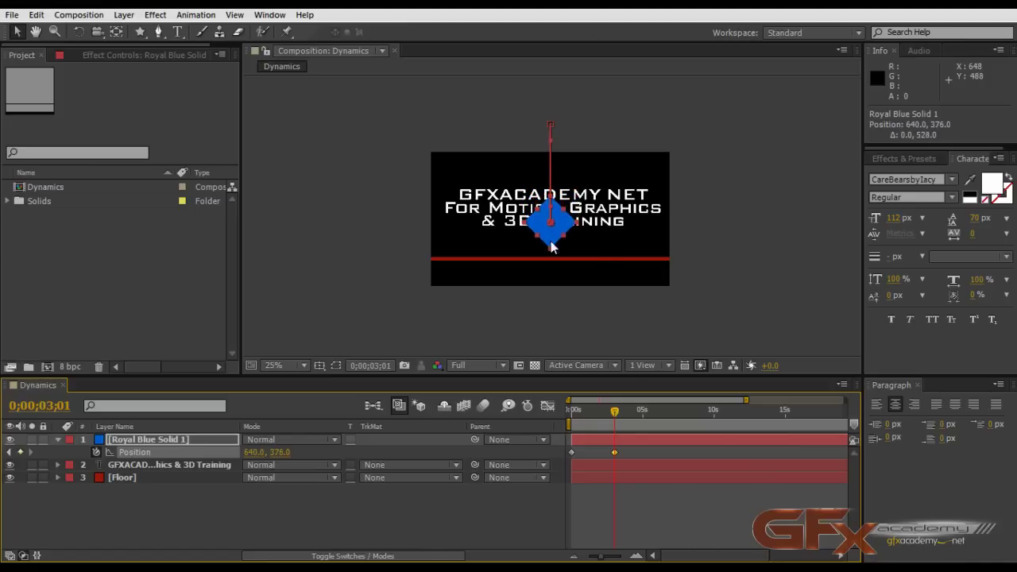
- Lower the blue solid at 0;00;03;01 to position 640, 417 so its tip sits just above the floor
{"action": "scroll", "coordinate": [601, 254], "scroll_direction": "up", "scroll_amount": 3}
{"action": "scroll", "coordinate": [601, 184], "scroll_direction": "down", "scroll_amount": 5}
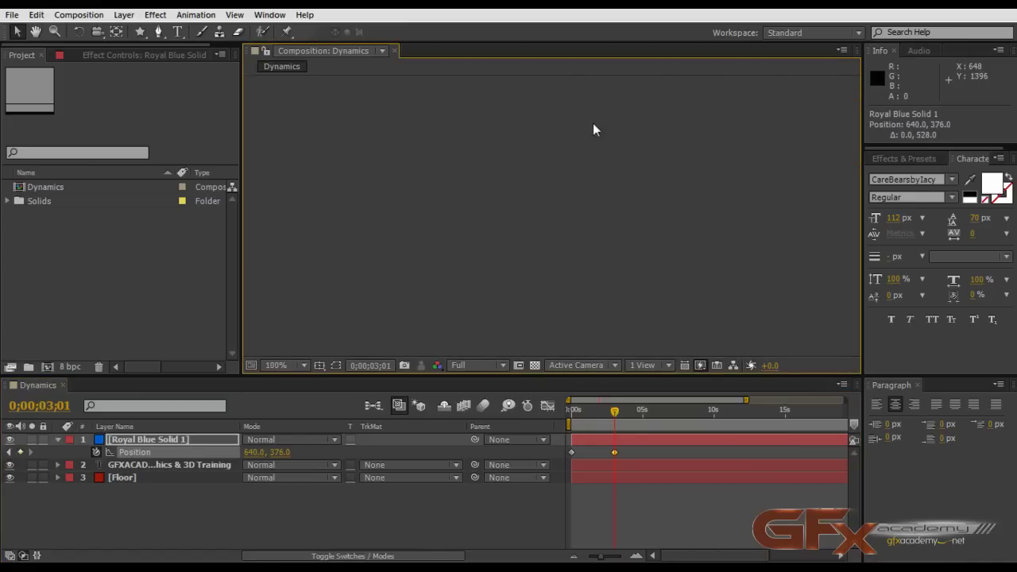
{"action": "scroll", "coordinate": [593, 123], "scroll_direction": "down", "scroll_amount": 6}
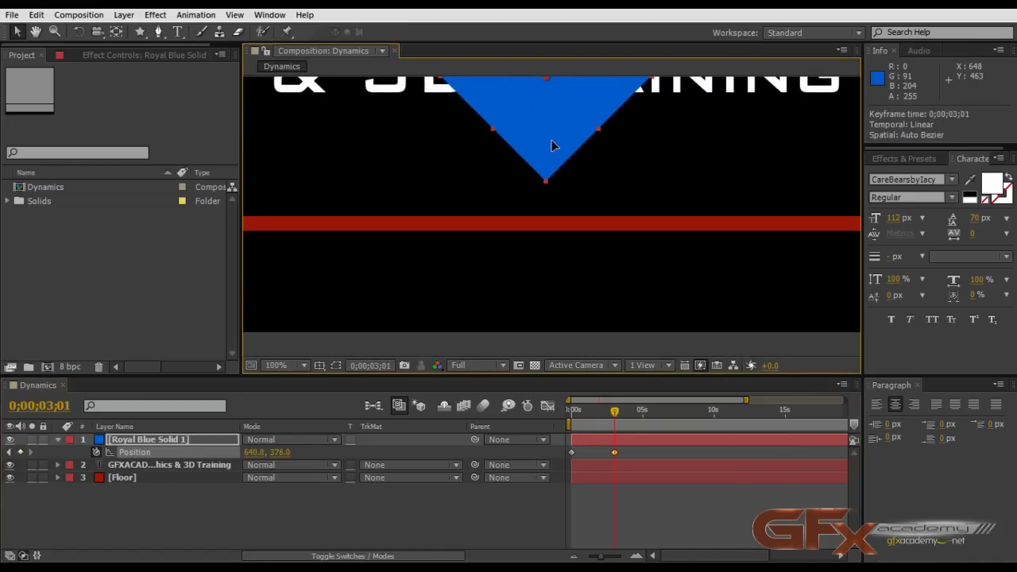
{"action": "left_click_drag", "start_coordinate": [551, 140], "coordinate": [551, 171]}
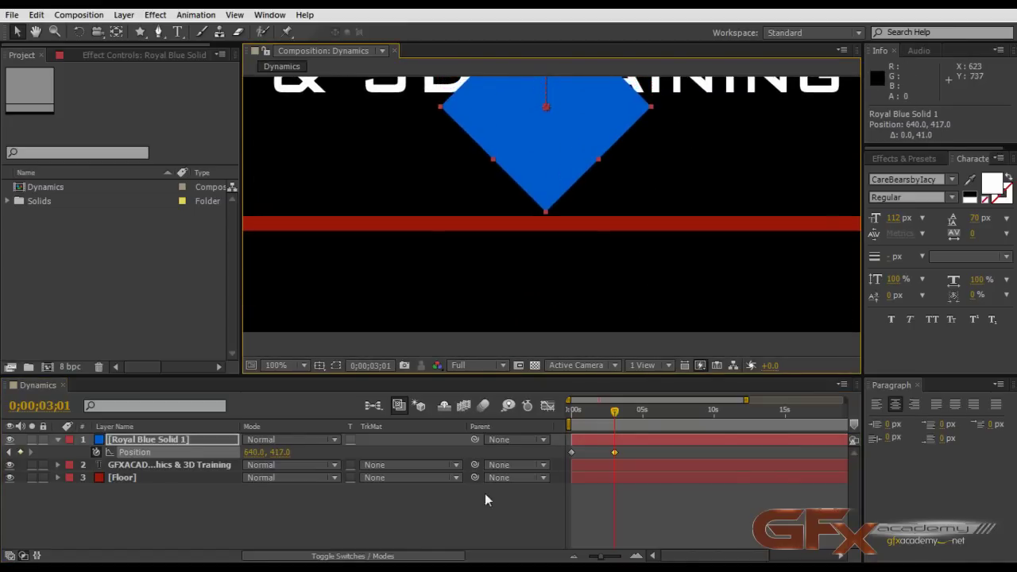
{"action": "scroll", "coordinate": [578, 164], "scroll_direction": "down", "scroll_amount": 2}
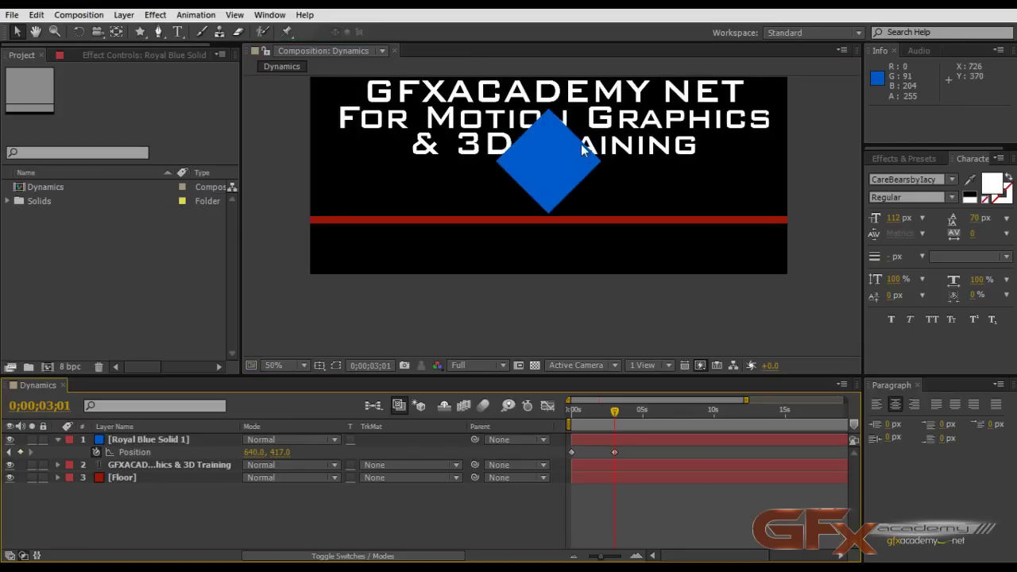
{"action": "scroll", "coordinate": [577, 170], "scroll_direction": "up", "scroll_amount": 5}
{"action": "scroll", "coordinate": [578, 159], "scroll_direction": "down", "scroll_amount": 5}
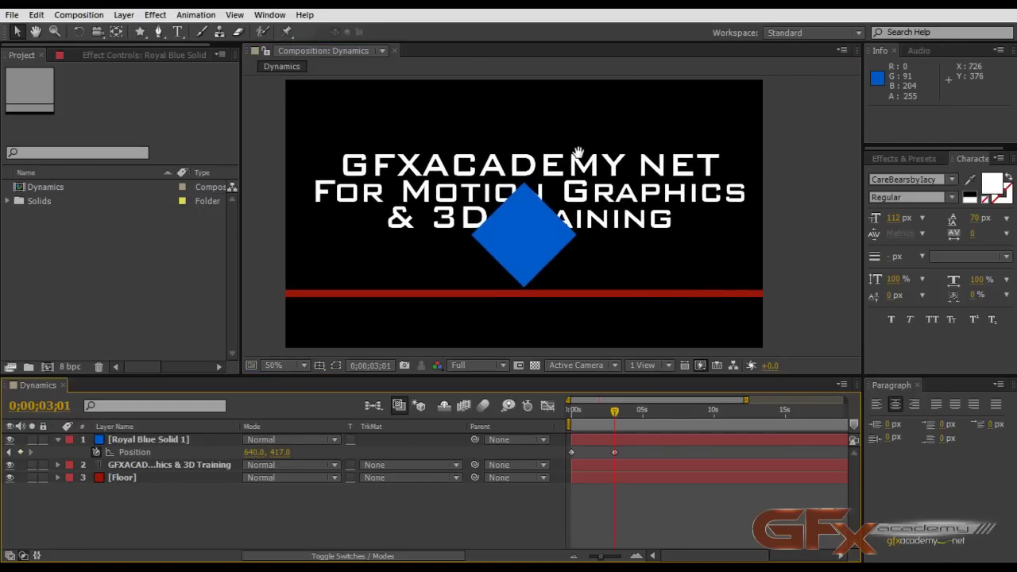
{"action": "scroll", "coordinate": [551, 192], "scroll_direction": "down", "scroll_amount": 1}
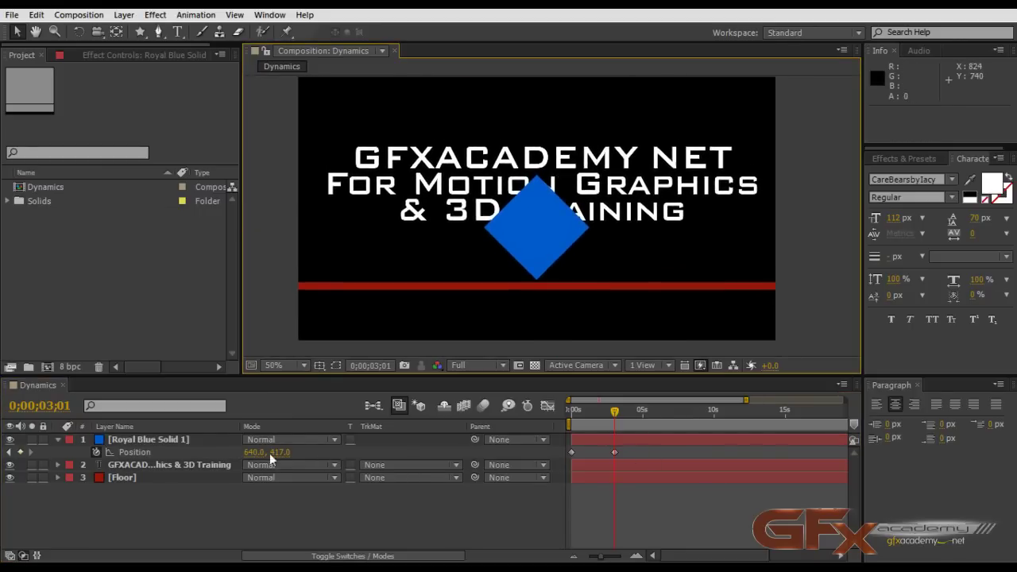
- Add a rotation keyframe for the blue solid at 0;00;03;01 with one full revolution, 1x -45°
{"action": "left_click", "coordinate": [164, 442]}
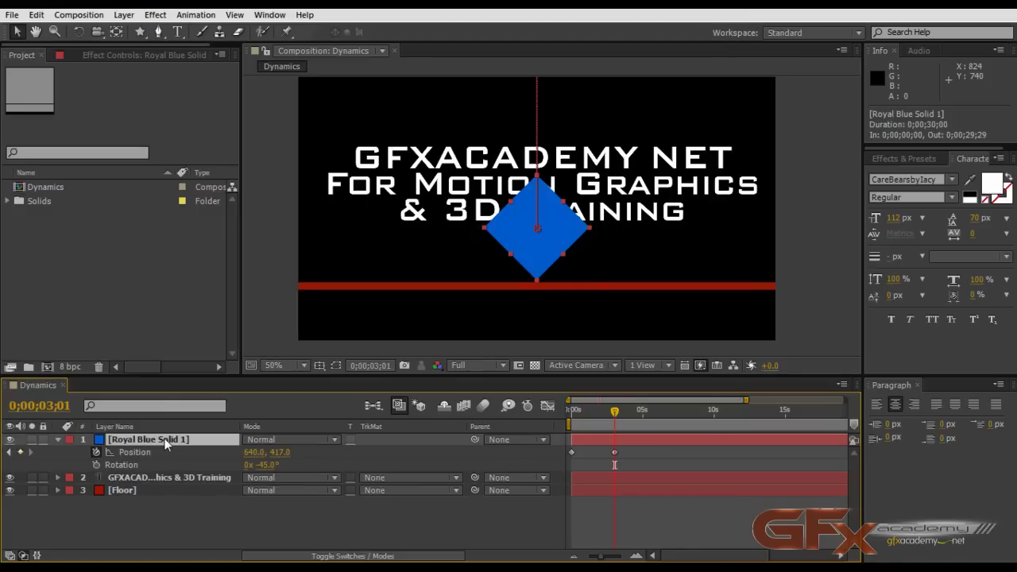
{"action": "key", "text": "shift+r"}
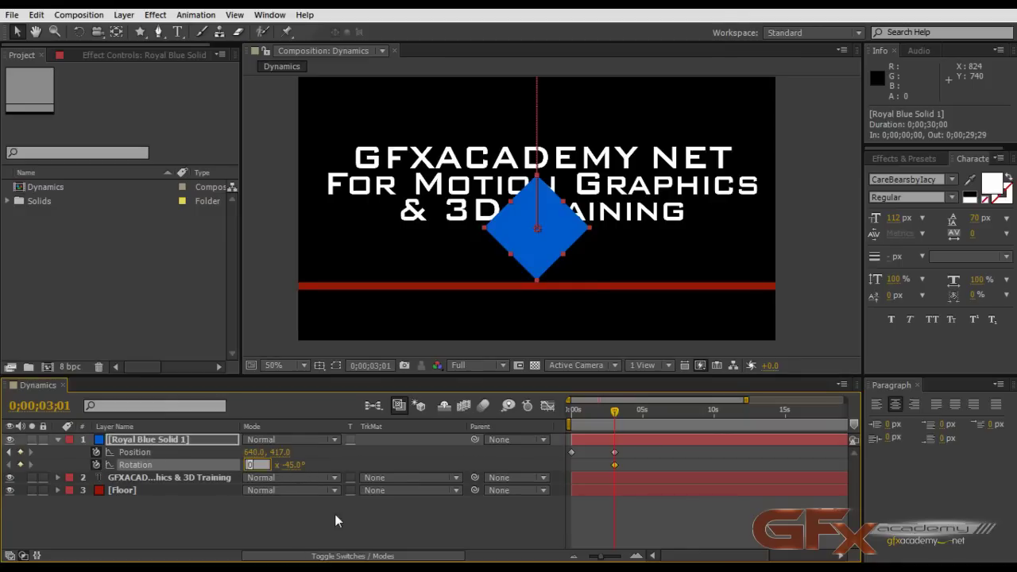
{"action": "type", "text": "1"}
{"action": "key", "text": "Return"}
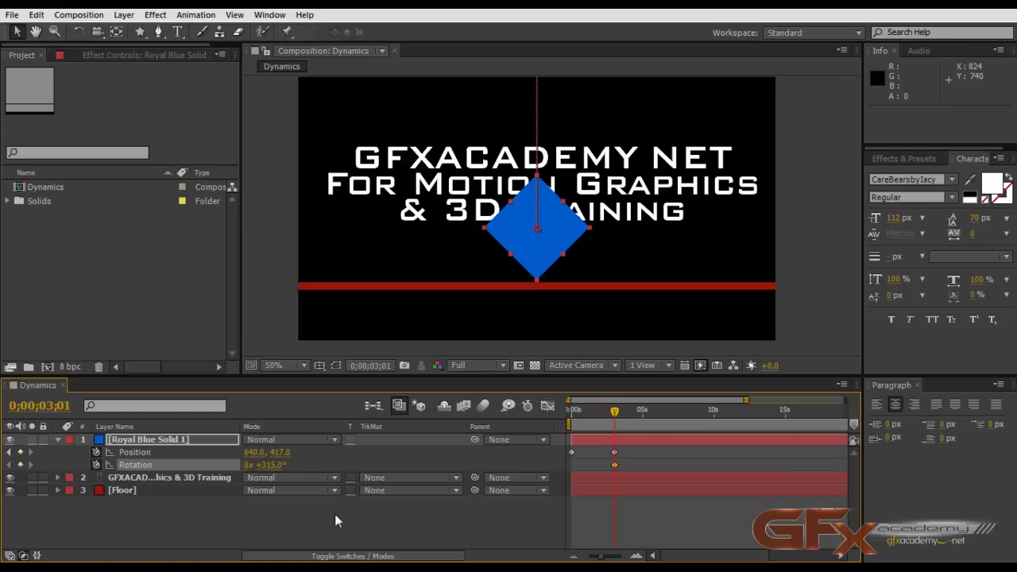
- Set the blue solid's rotation to -45° at 0;00;00;00, then deselect it and collapse its properties
{"action": "left_click_drag", "start_coordinate": [620, 411], "coordinate": [560, 417]}
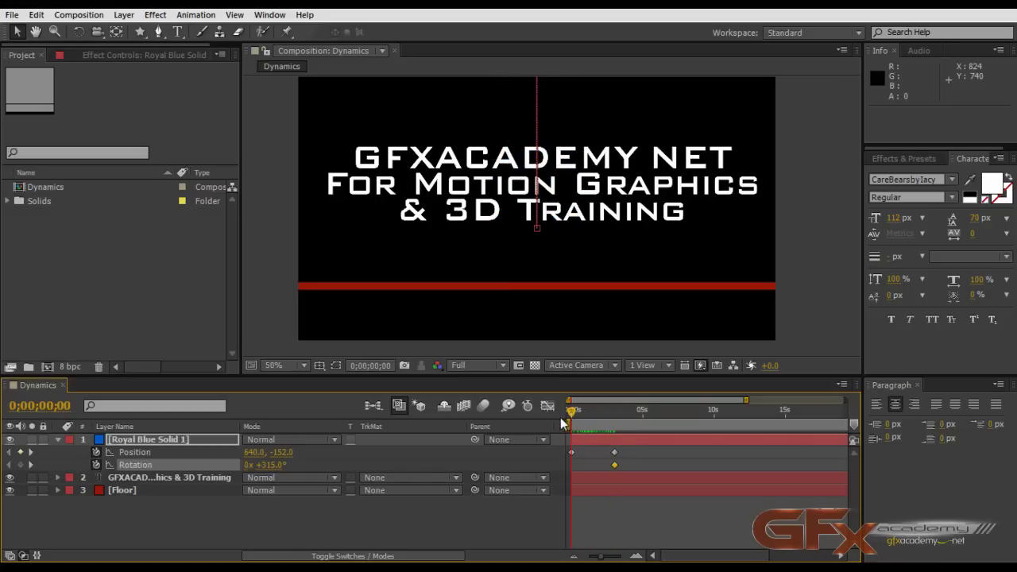
{"action": "left_click", "coordinate": [268, 466]}
{"action": "type", "text": "-45"}
{"action": "key", "text": "Return"}
{"action": "mouse_move", "coordinate": [576, 412]}
{"action": "left_mouse_down"}
{"action": "mouse_move", "coordinate": [610, 413]}
{"action": "mouse_move", "coordinate": [616, 424]}
{"action": "mouse_move", "coordinate": [587, 428]}
{"action": "mouse_move", "coordinate": [620, 425]}
{"action": "mouse_move", "coordinate": [571, 429]}
{"action": "left_mouse_up"}
{"action": "left_click", "coordinate": [432, 506]}
{"action": "scroll", "coordinate": [577, 258], "scroll_direction": "down", "scroll_amount": 2}
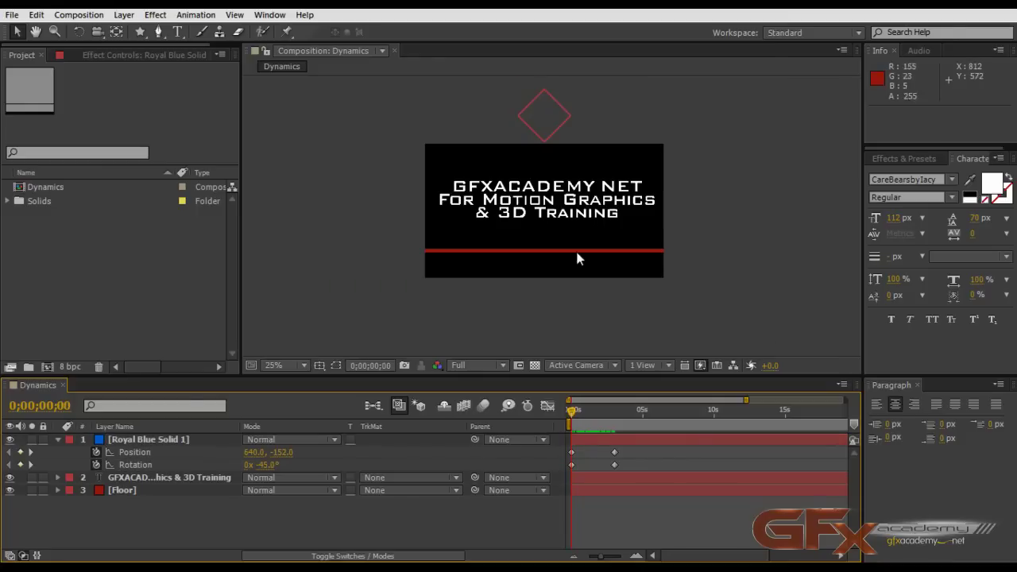
{"action": "left_click", "coordinate": [58, 440]}
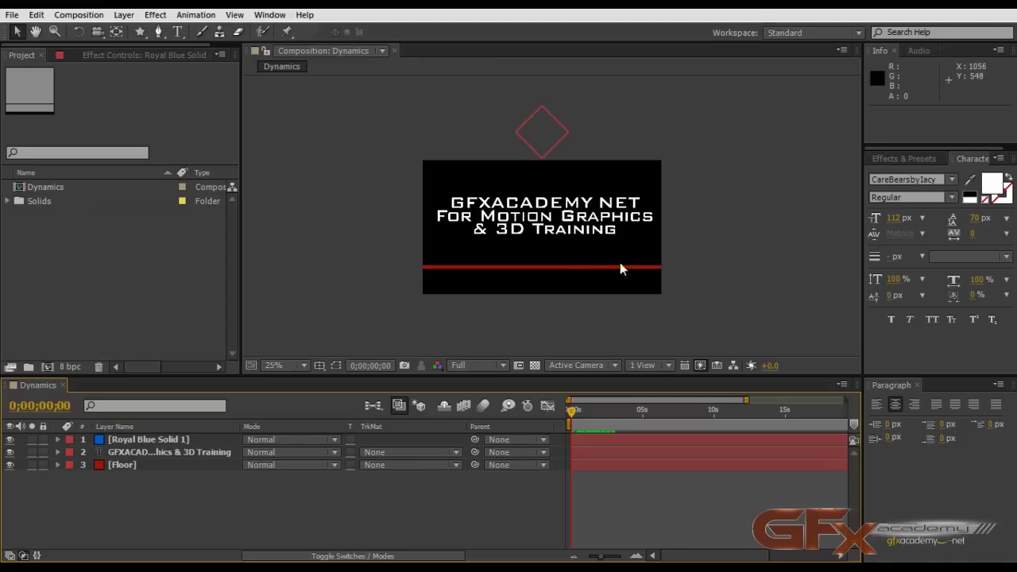
{"action": "key", "text": "period"}
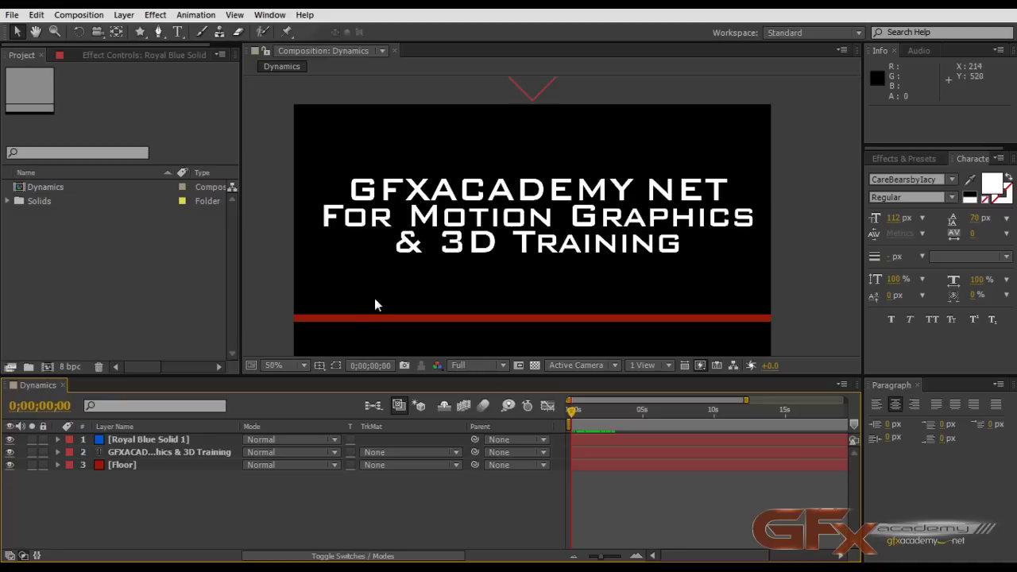
{"action": "left_click", "coordinate": [126, 441]}
{"action": "left_click_drag", "start_coordinate": [530, 142], "coordinate": [534, 218]}
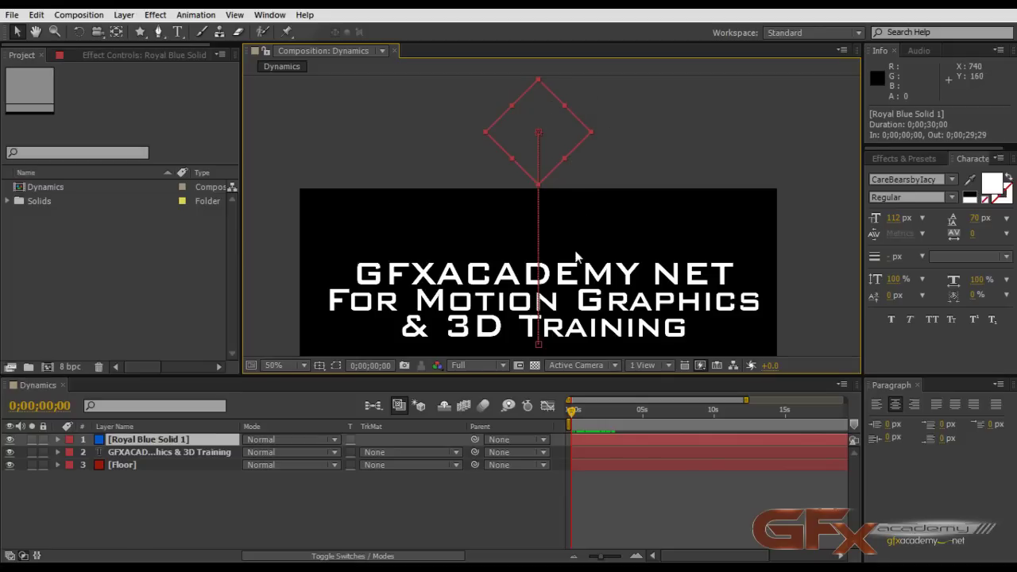
{"action": "left_click_drag", "start_coordinate": [569, 281], "coordinate": [554, 170]}
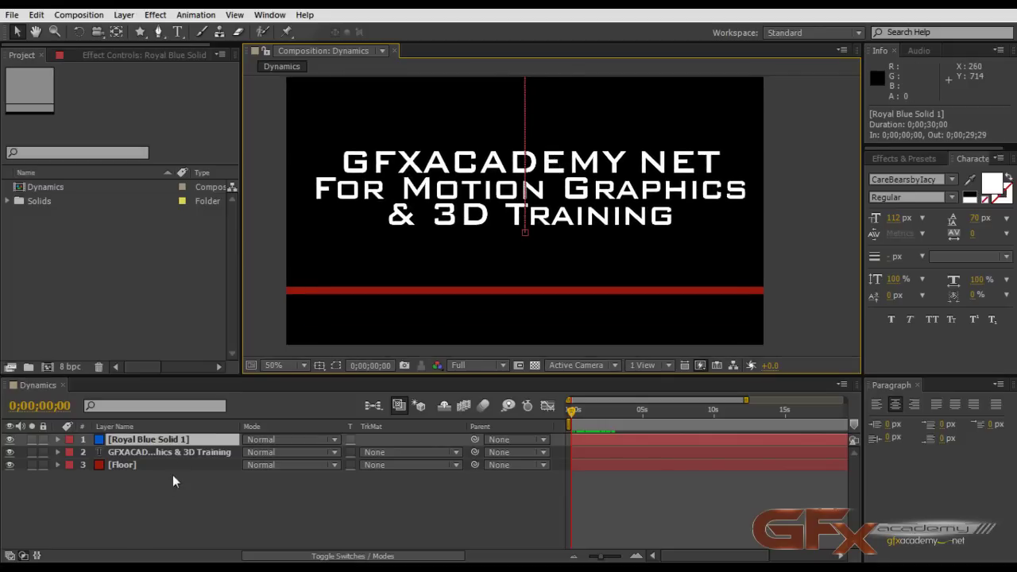
{"action": "left_click", "coordinate": [143, 467]}
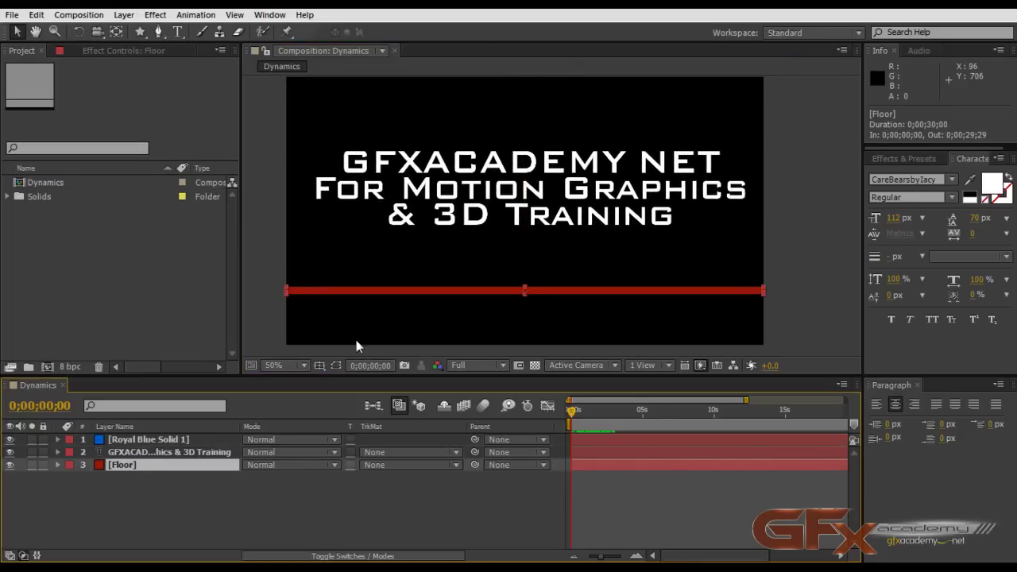
- Create shape outlines from the three-line text layer
{"action": "left_click", "coordinate": [172, 452]}
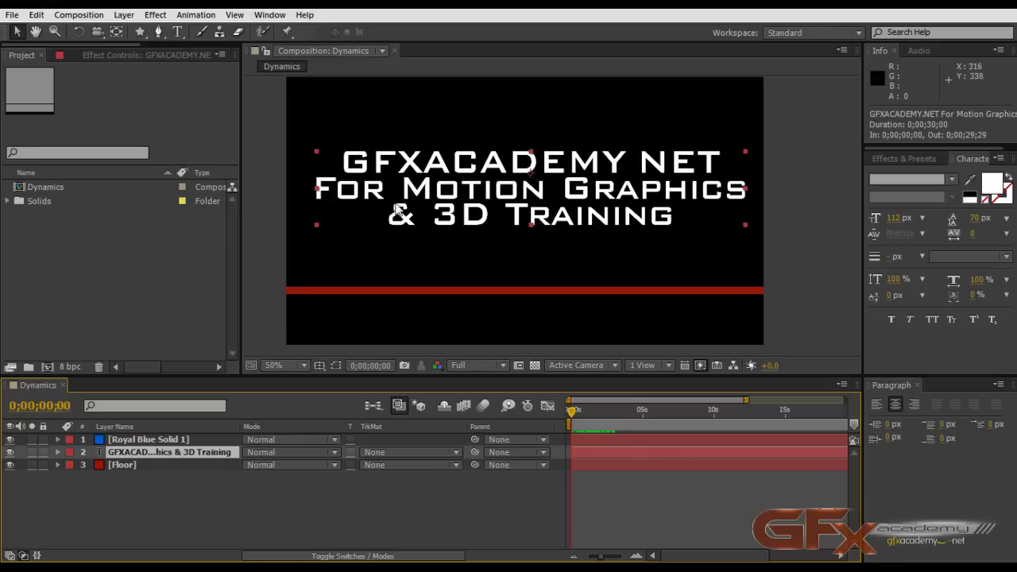
{"action": "left_click", "coordinate": [124, 14]}
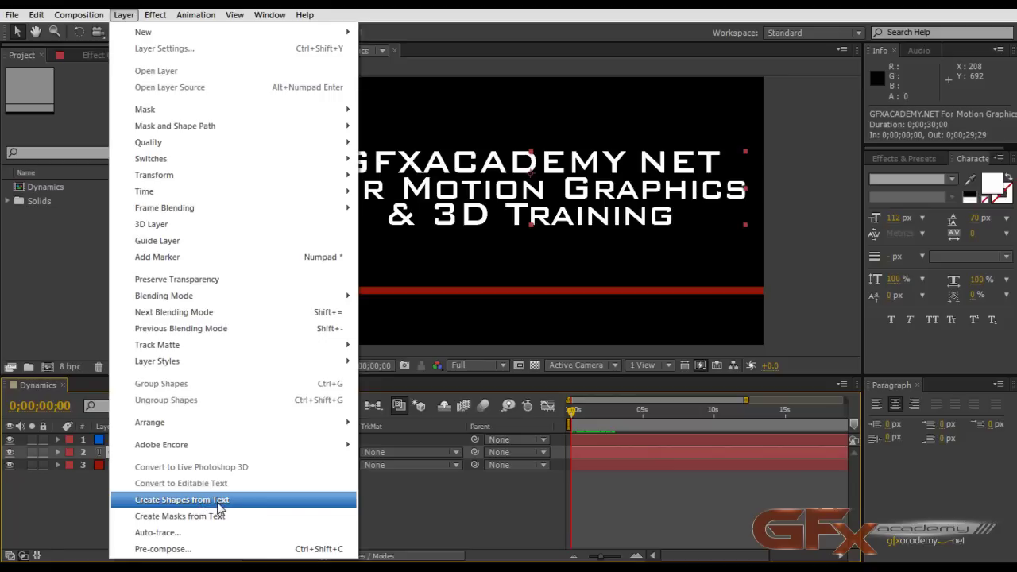
{"action": "left_click", "coordinate": [213, 503]}
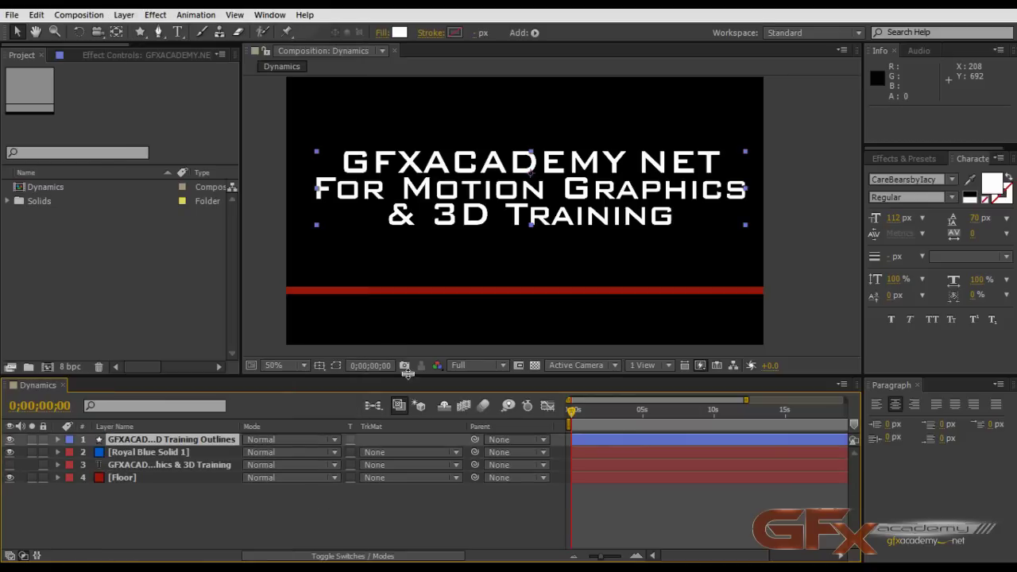
- Examine the individual letter groups inside the text outlines layer's contents, then collapse and deselect the layer
{"action": "scroll", "coordinate": [501, 278], "scroll_direction": "down", "scroll_amount": 1}
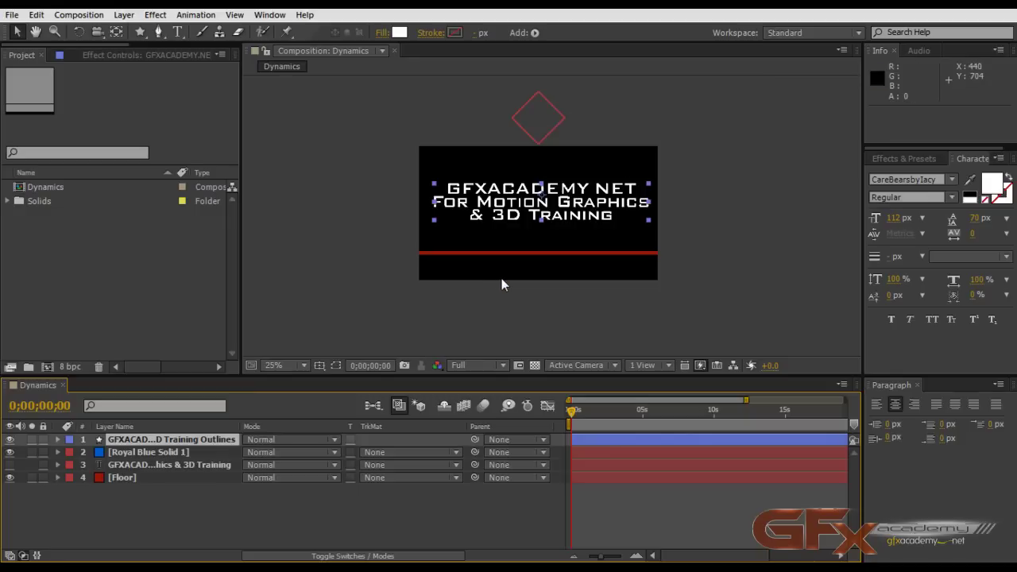
{"action": "scroll", "coordinate": [501, 282], "scroll_direction": "up", "scroll_amount": 1}
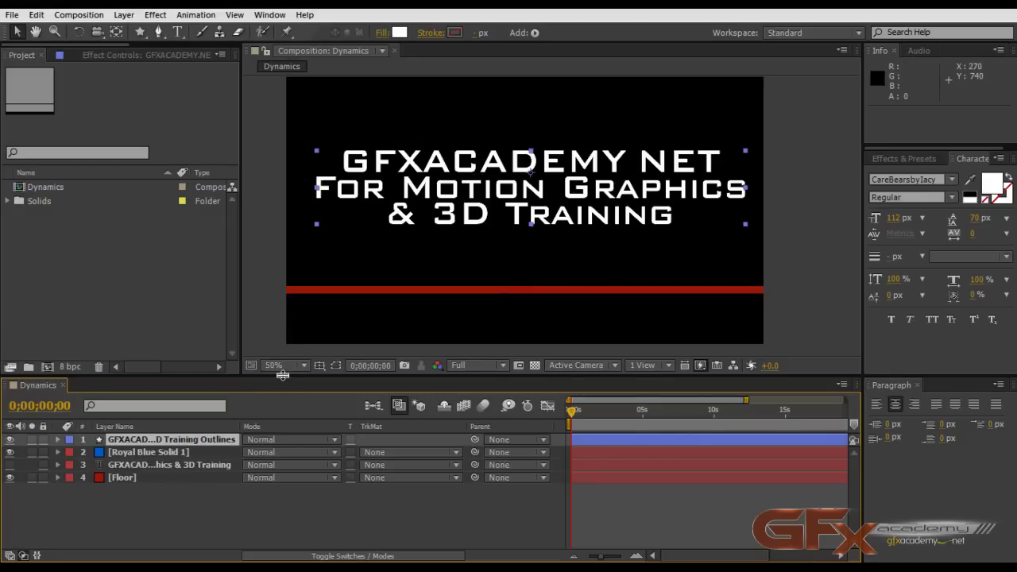
{"action": "left_click_drag", "start_coordinate": [282, 377], "coordinate": [282, 348]}
{"action": "left_click", "coordinate": [57, 411]}
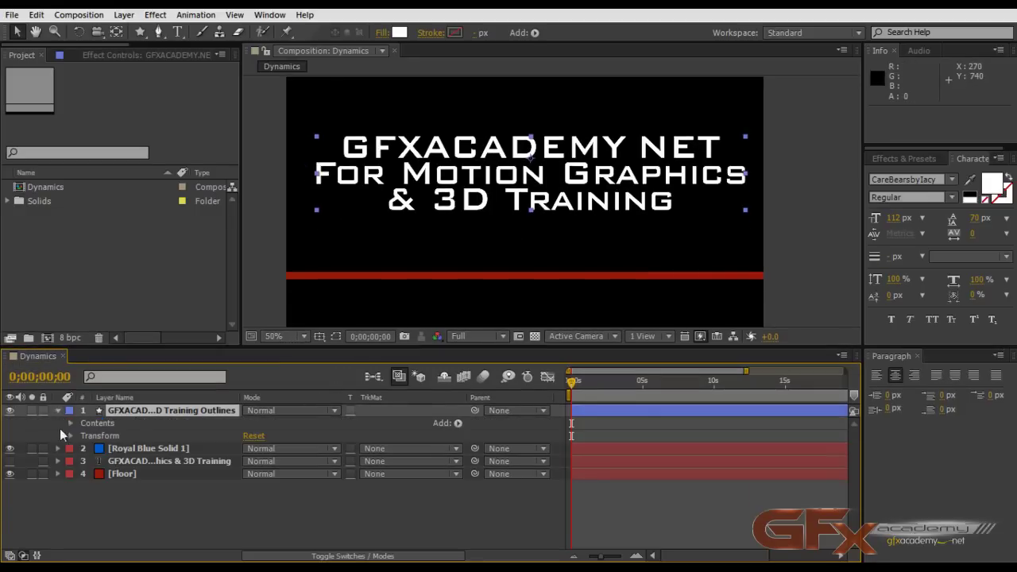
{"action": "left_click", "coordinate": [71, 424]}
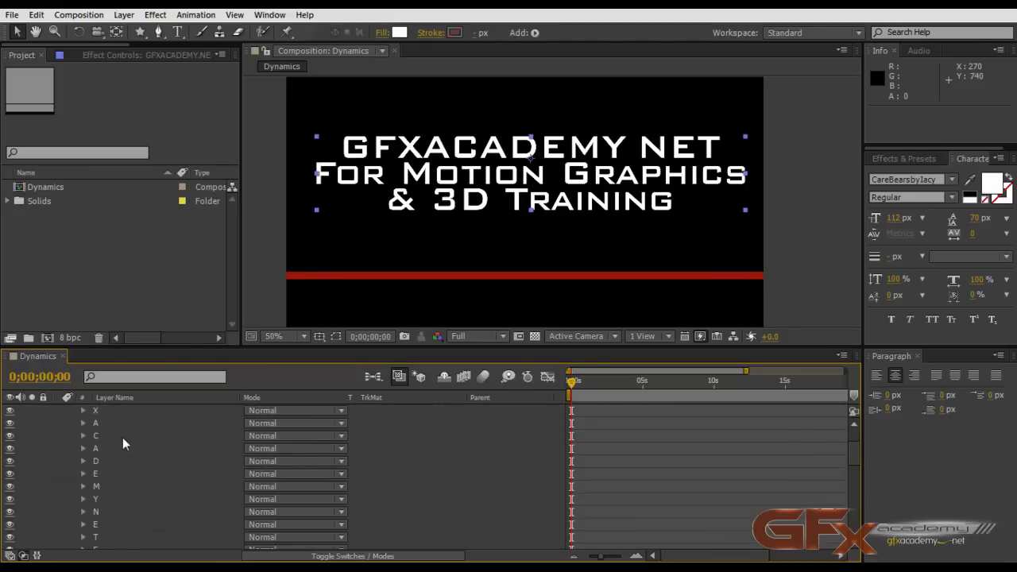
{"action": "scroll", "coordinate": [113, 427], "scroll_direction": "down", "scroll_amount": 10}
{"action": "scroll", "coordinate": [112, 433], "scroll_direction": "down", "scroll_amount": 1}
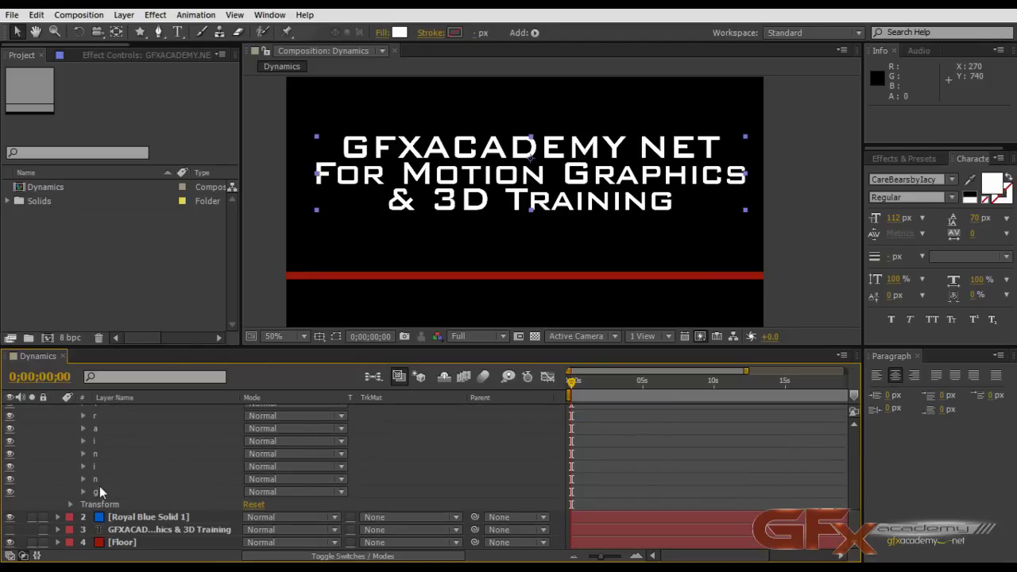
{"action": "scroll", "coordinate": [99, 453], "scroll_direction": "up", "scroll_amount": 7}
{"action": "scroll", "coordinate": [100, 447], "scroll_direction": "up", "scroll_amount": 8}
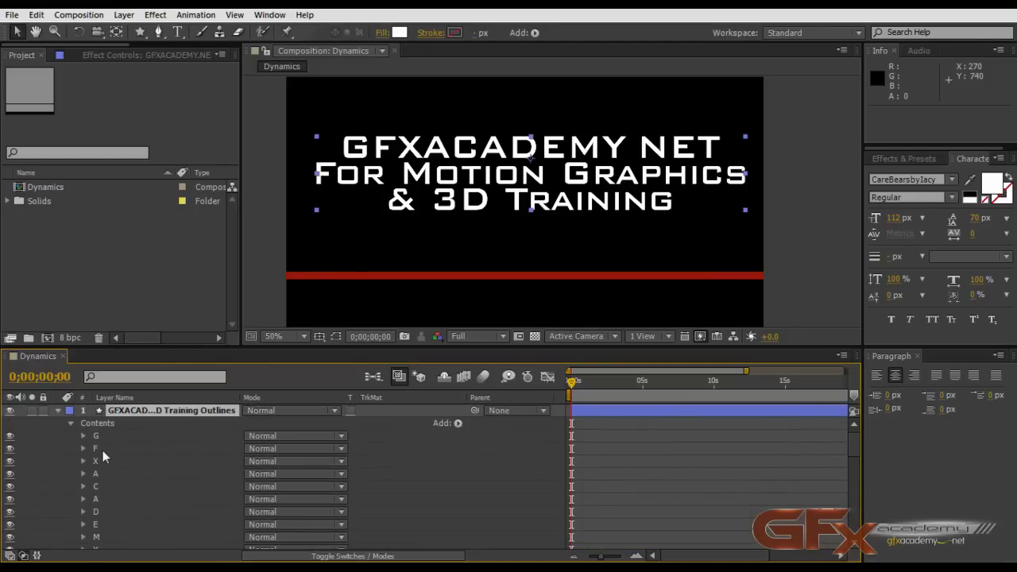
{"action": "left_click", "coordinate": [58, 410]}
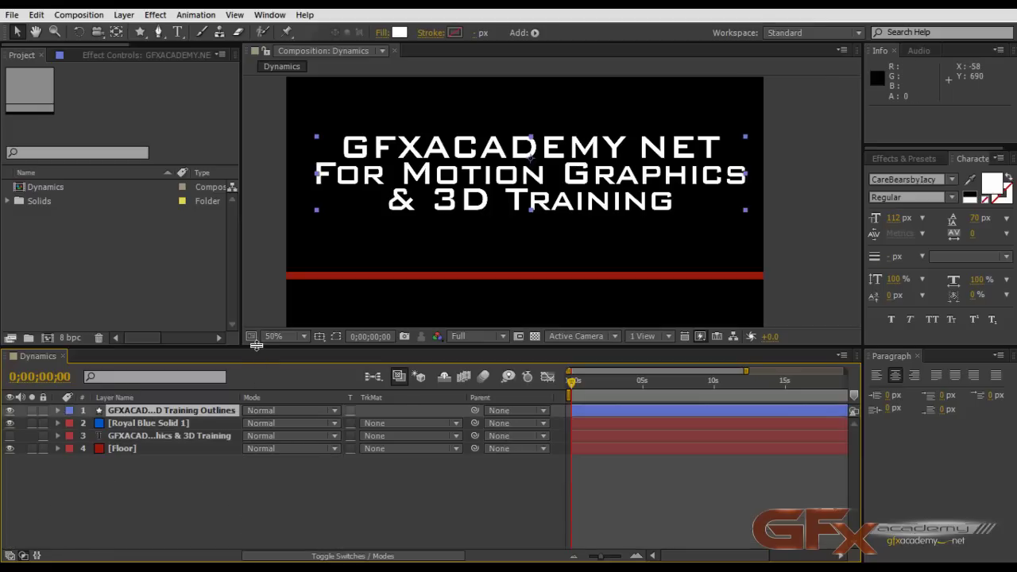
{"action": "left_click_drag", "start_coordinate": [256, 345], "coordinate": [255, 374]}
{"action": "left_click", "coordinate": [243, 492]}
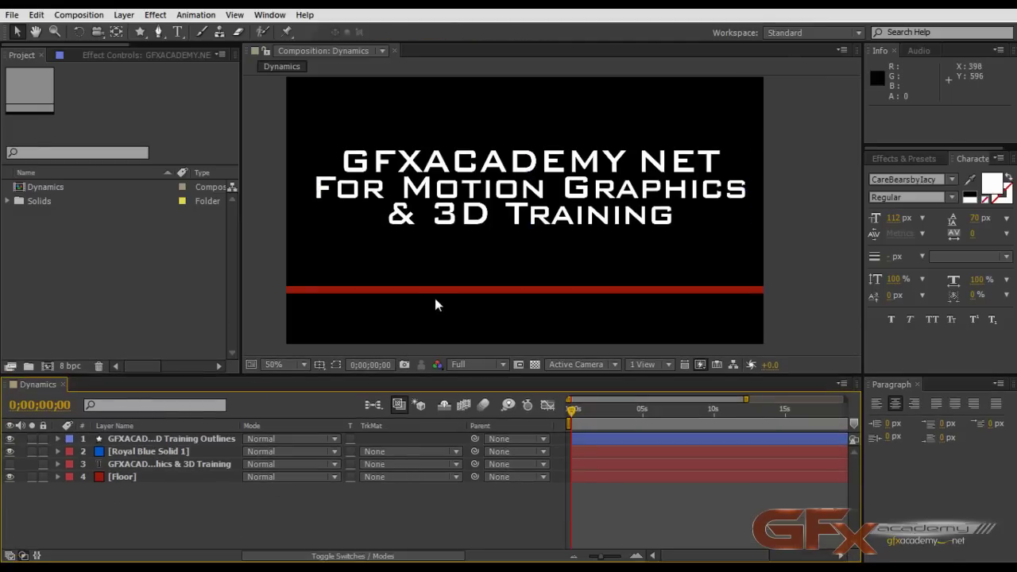
{"action": "scroll", "coordinate": [445, 302], "scroll_direction": "down", "scroll_amount": 2}
{"action": "scroll", "coordinate": [527, 230], "scroll_direction": "up", "scroll_amount": 2}
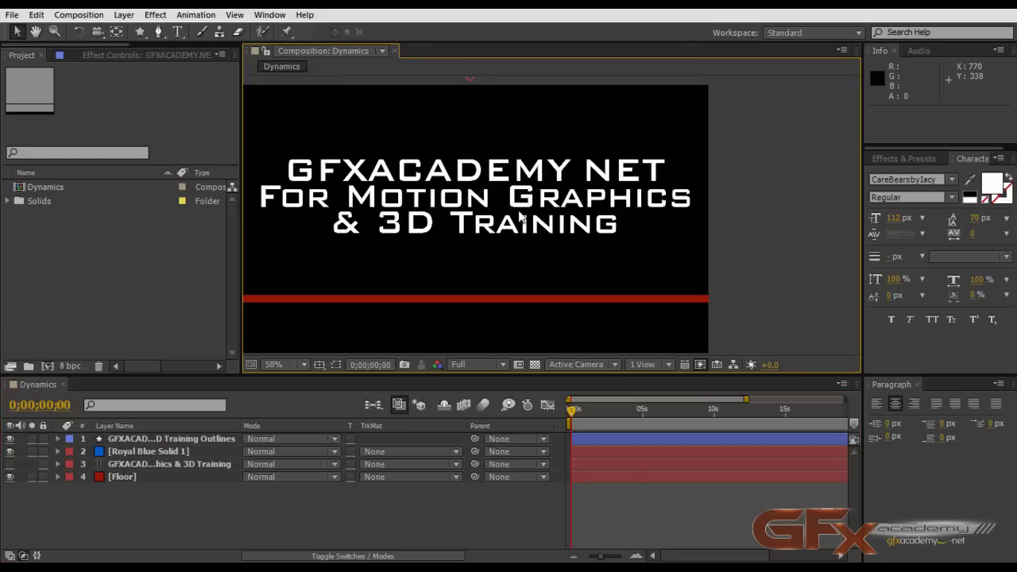
{"action": "scroll", "coordinate": [524, 227], "scroll_direction": "down", "scroll_amount": 1}
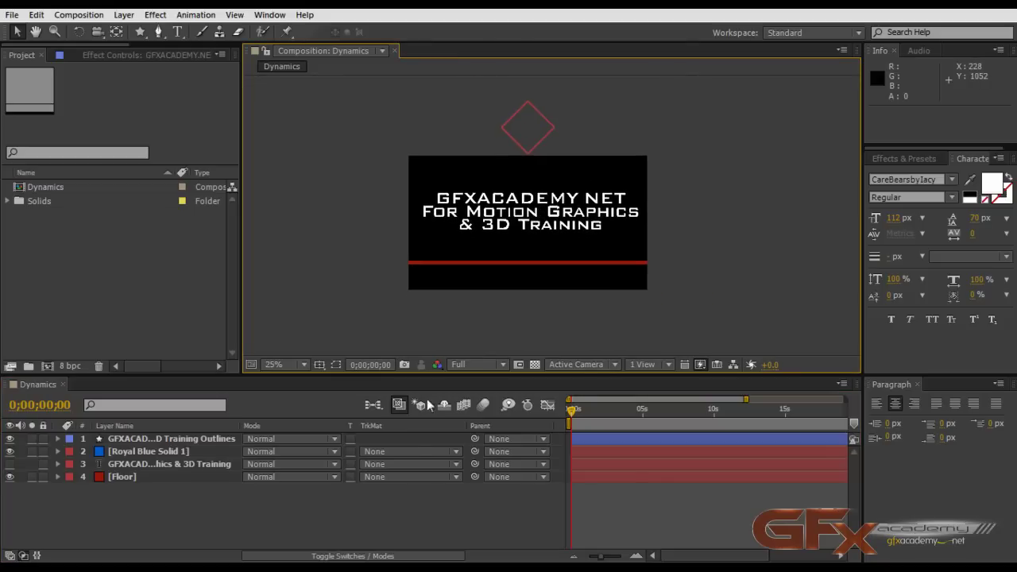
{"action": "left_click", "coordinate": [397, 506]}
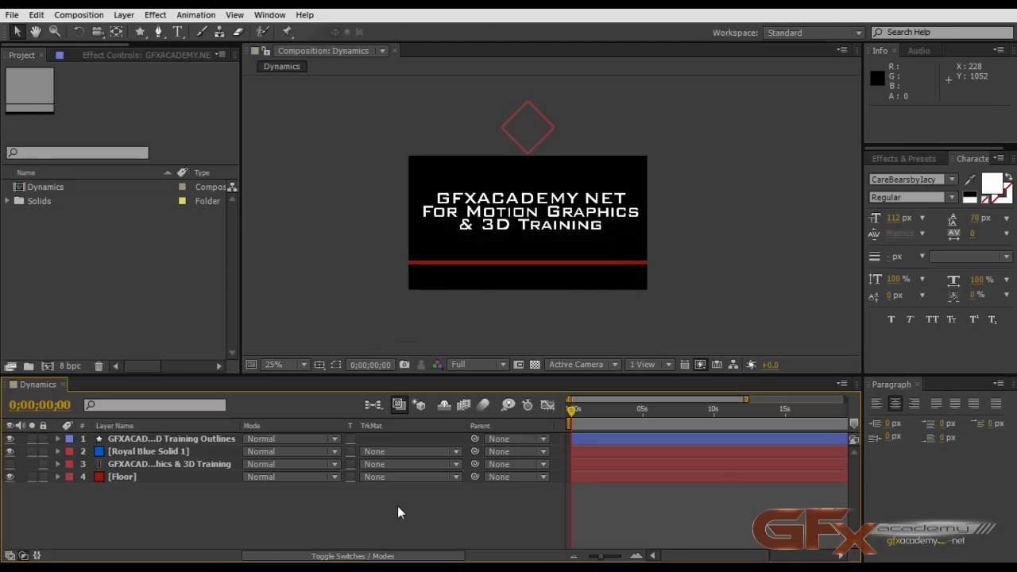
{"action": "left_click", "coordinate": [904, 159]}
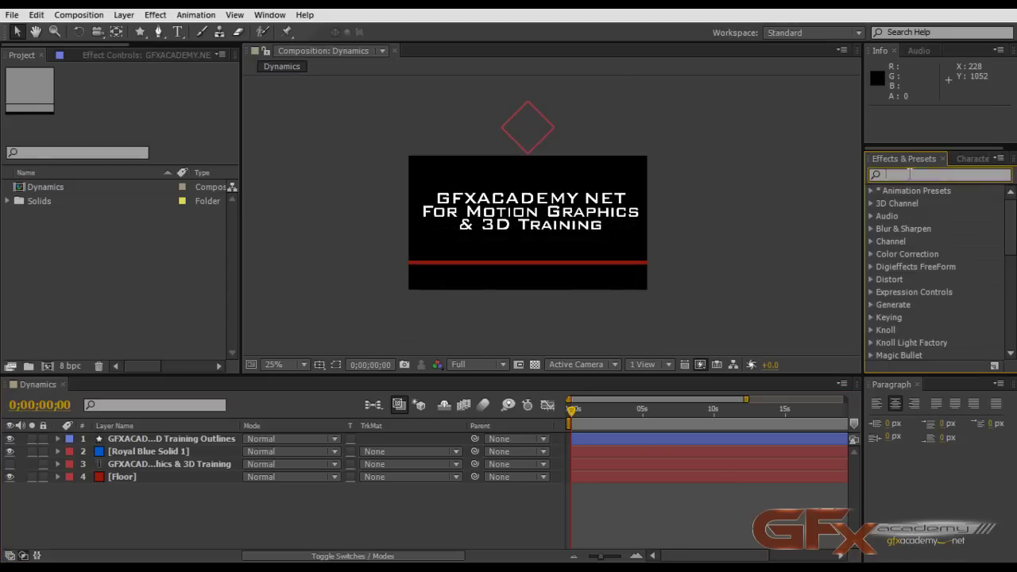
{"action": "left_click", "coordinate": [422, 505]}
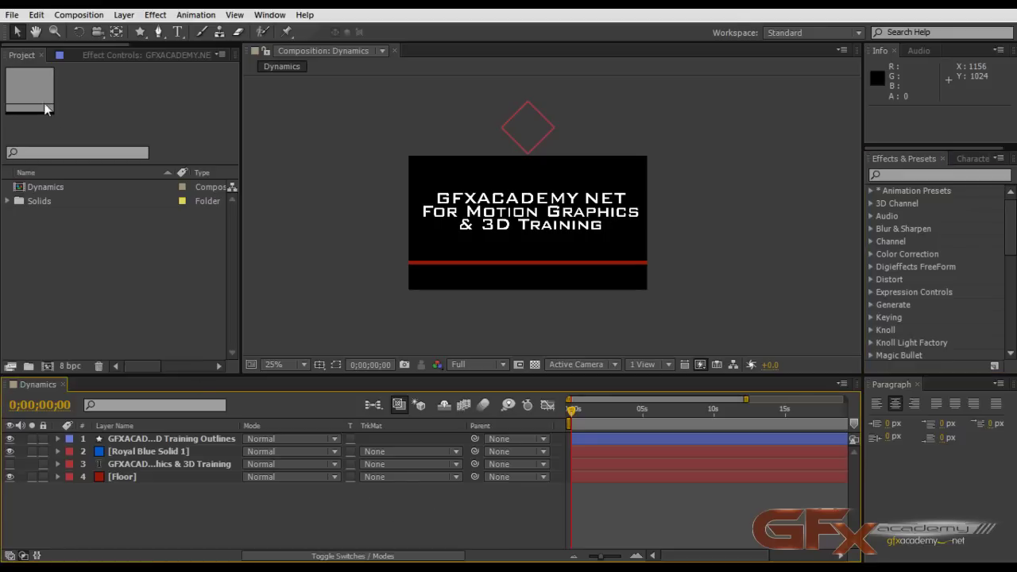
- Launch the Newton plug-in on the Dynamics composition and place its preprocessing window clear of the layer list
{"action": "left_click", "coordinate": [78, 15]}
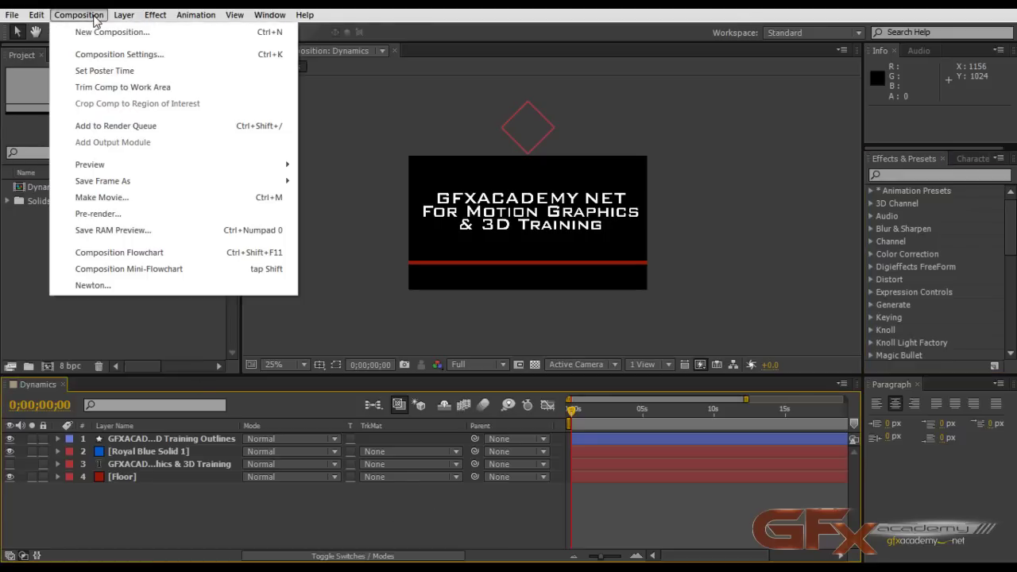
{"action": "left_click", "coordinate": [113, 287]}
{"action": "left_click_drag", "start_coordinate": [471, 99], "coordinate": [643, 84]}
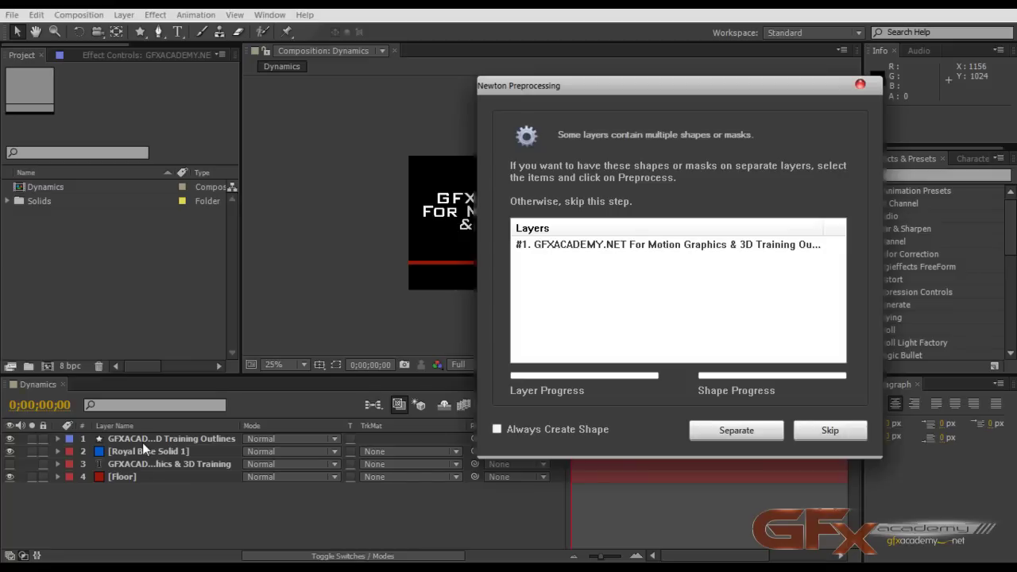
{"action": "left_click_drag", "start_coordinate": [688, 86], "coordinate": [567, 72]}
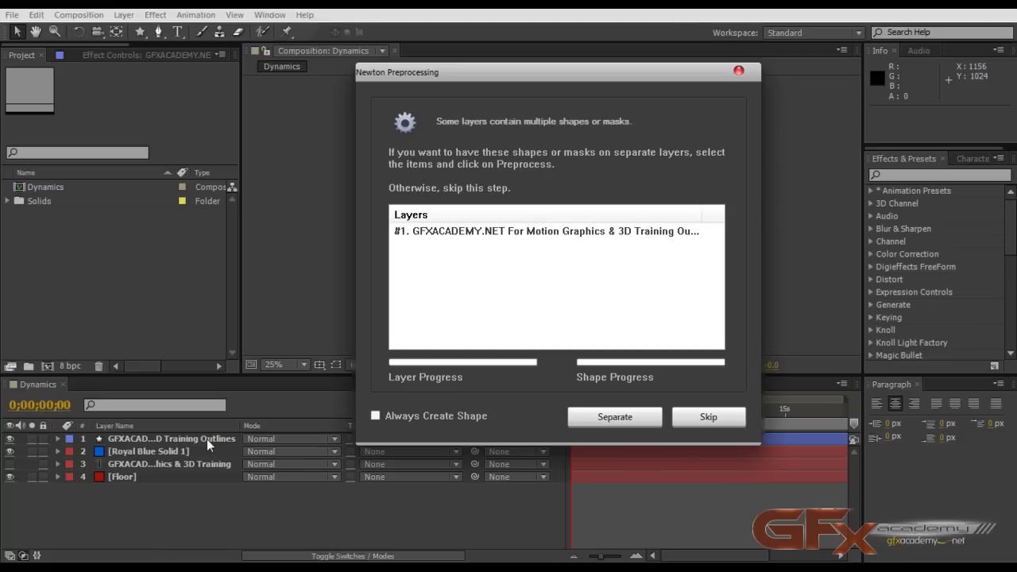
- Separate the shapes of the text outlines layer into individual layers in Newton's preprocessing, dismissing the warnings
{"action": "left_click", "coordinate": [616, 419]}
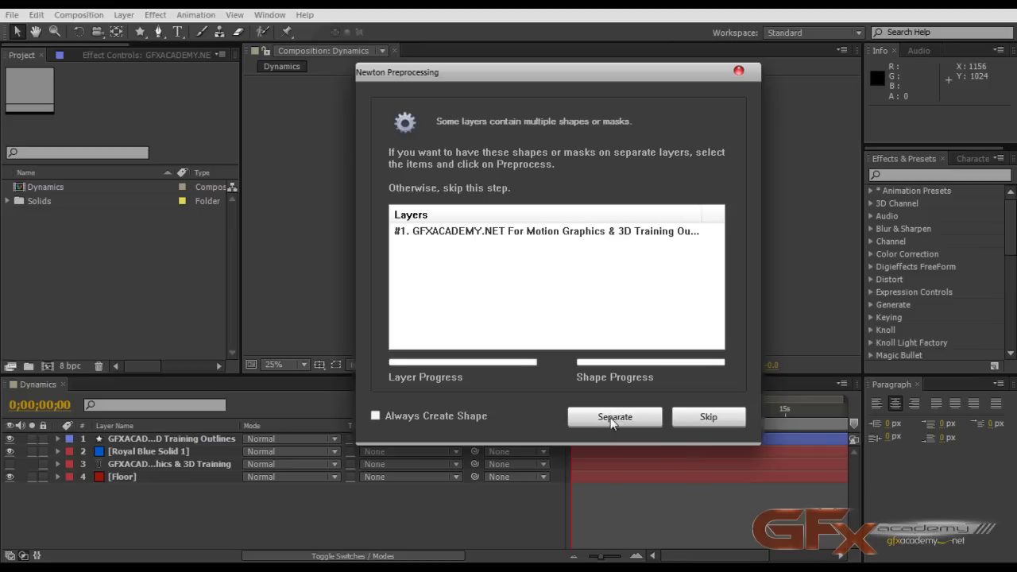
{"action": "left_click", "coordinate": [513, 236]}
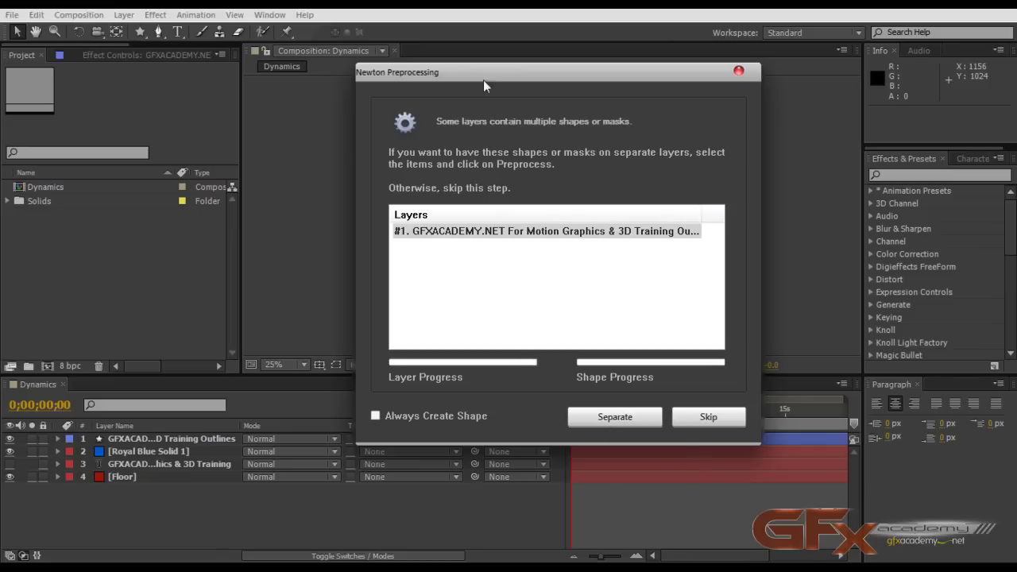
{"action": "left_click_drag", "start_coordinate": [485, 77], "coordinate": [483, 105]}
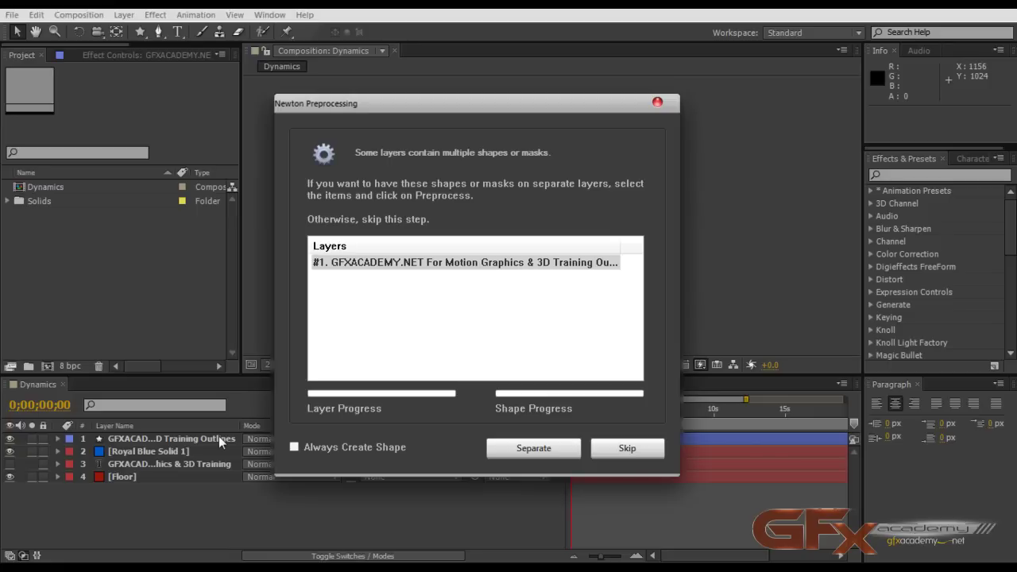
{"action": "left_click", "coordinate": [514, 450]}
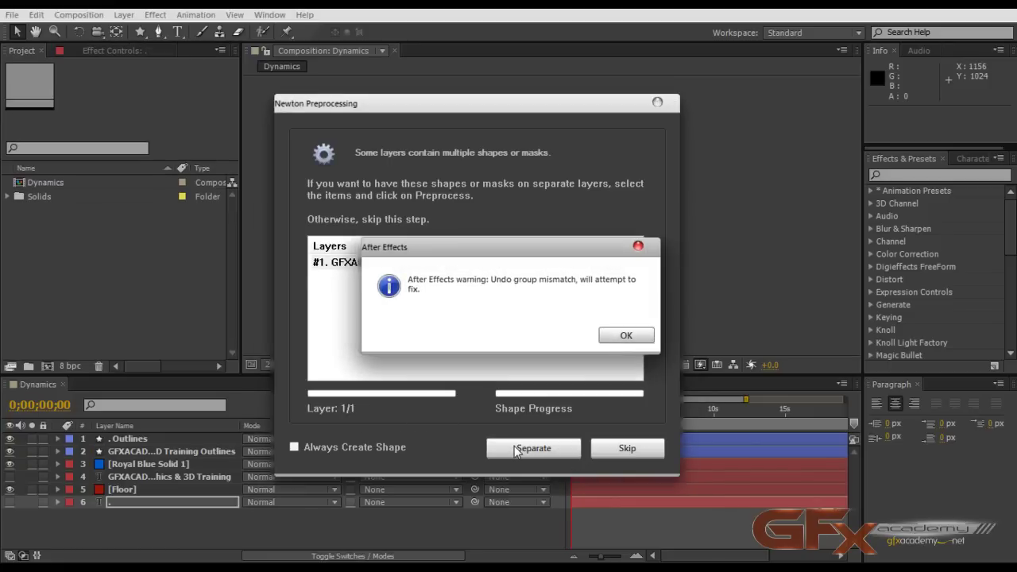
{"action": "left_click", "coordinate": [626, 336]}
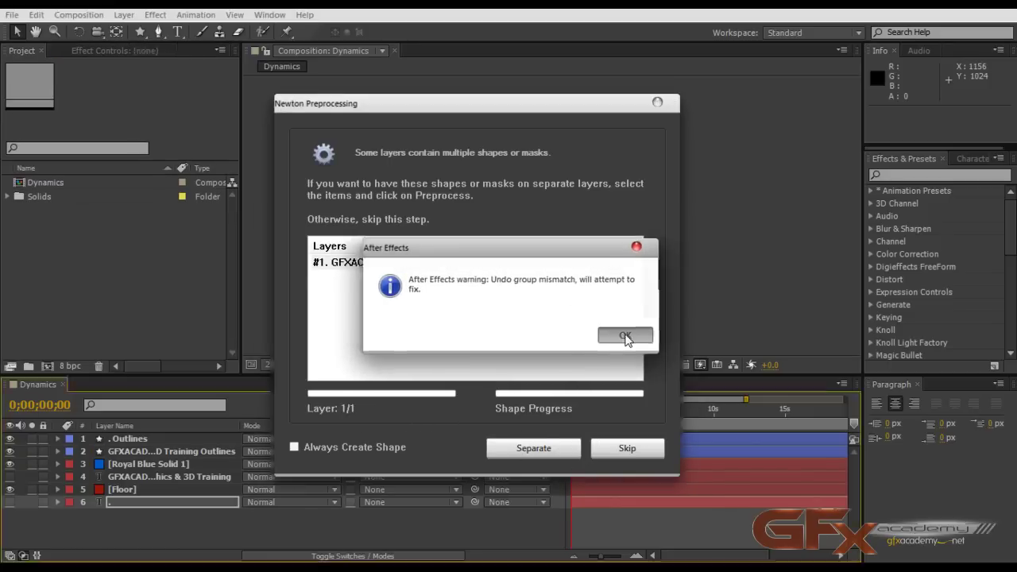
{"action": "left_click", "coordinate": [628, 340]}
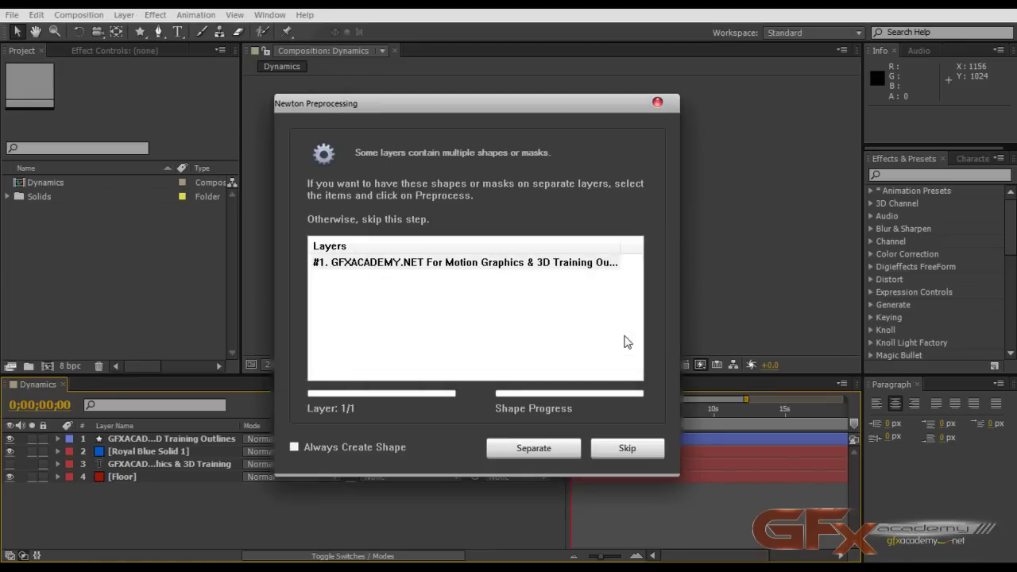
{"action": "left_click", "coordinate": [526, 451]}
- Maximize the Newton simulation window and restart the simulation preview from its first frame
{"action": "mouse_move", "coordinate": [394, 16]}
{"action": "left_mouse_down"}
{"action": "mouse_move", "coordinate": [376, 17]}
{"action": "mouse_move", "coordinate": [398, 16]}
{"action": "left_mouse_up"}
{"action": "double_click", "coordinate": [890, 16]}
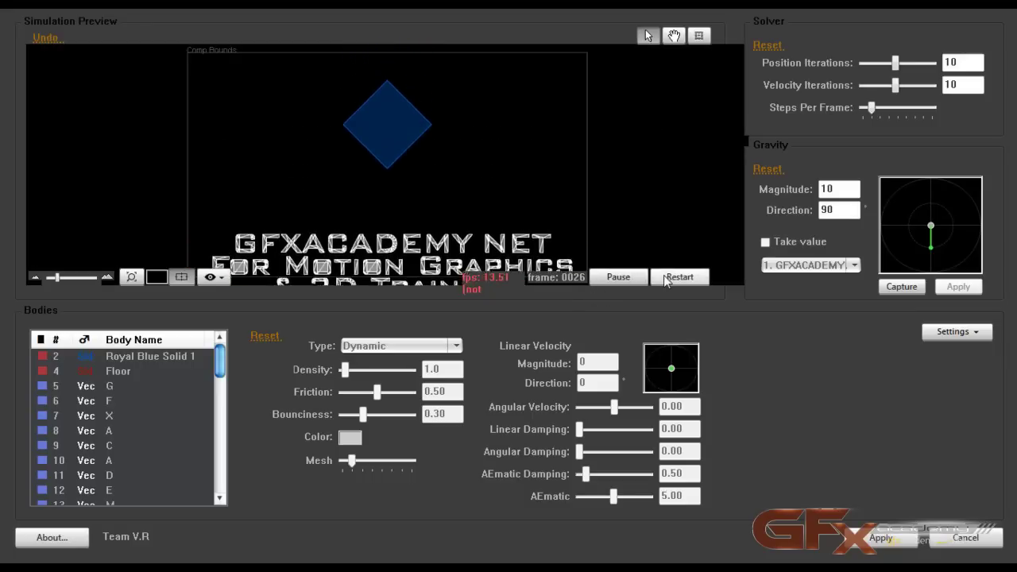
{"action": "left_click", "coordinate": [668, 278]}
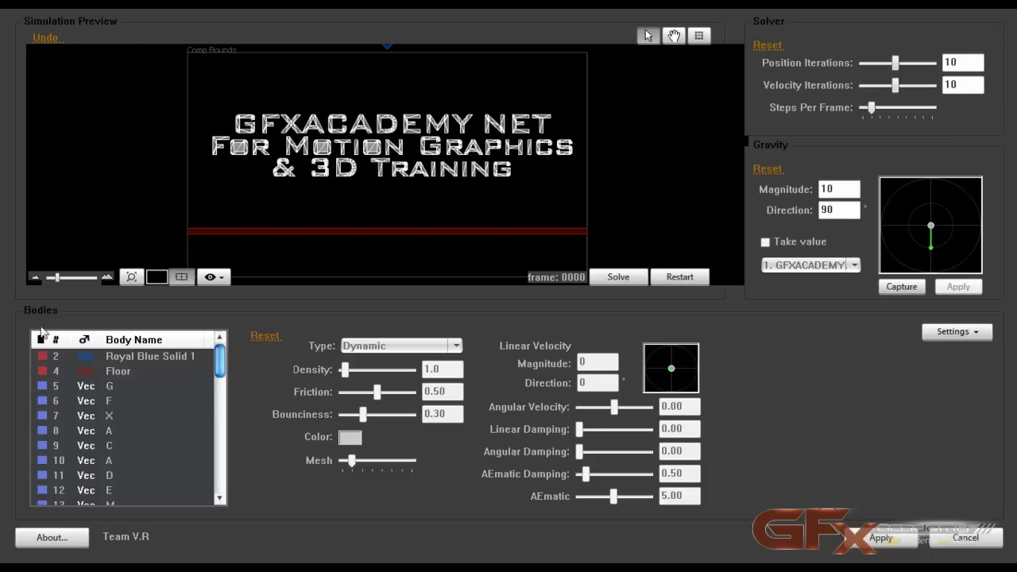
- Examine the simulation bodies by selecting the blue solid, the floor and the letter G in turn and looking through the whole list
{"action": "left_click", "coordinate": [83, 359]}
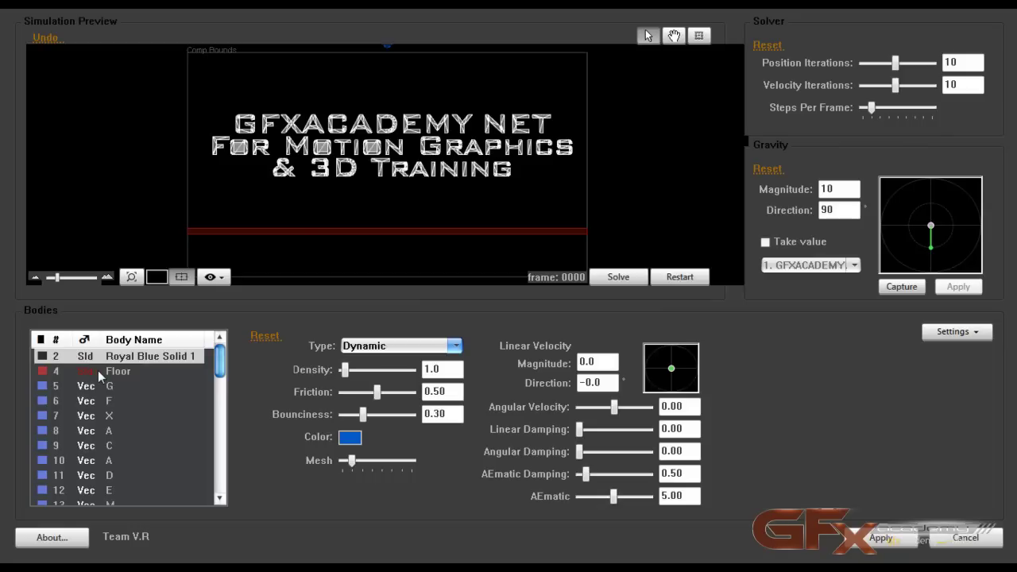
{"action": "scroll", "coordinate": [100, 372], "scroll_direction": "down", "scroll_amount": 8}
{"action": "scroll", "coordinate": [101, 432], "scroll_direction": "up", "scroll_amount": 8}
{"action": "mouse_move", "coordinate": [57, 278]}
{"action": "left_mouse_down"}
{"action": "mouse_move", "coordinate": [70, 278]}
{"action": "mouse_move", "coordinate": [54, 280]}
{"action": "left_mouse_up"}
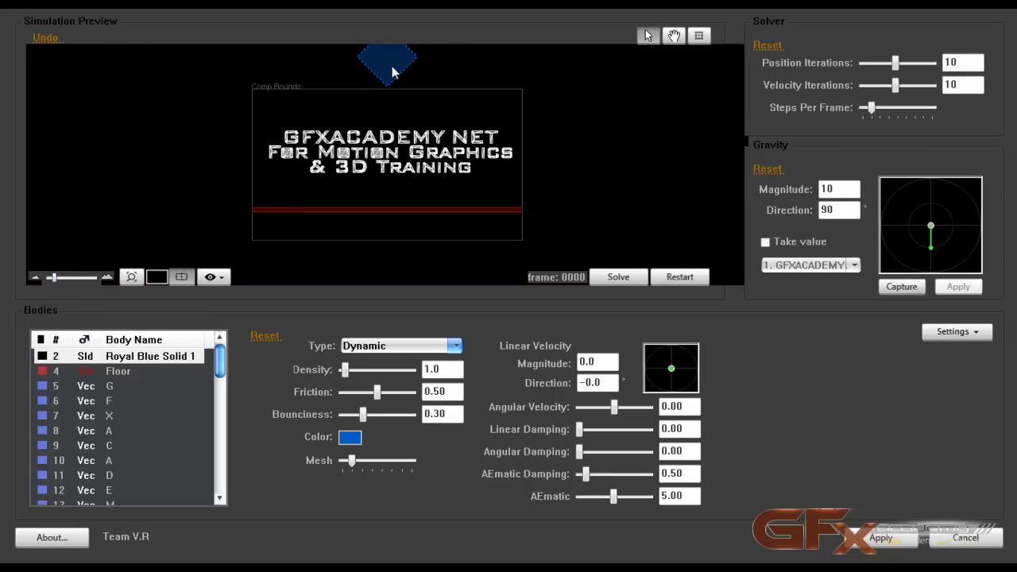
{"action": "left_click", "coordinate": [121, 372]}
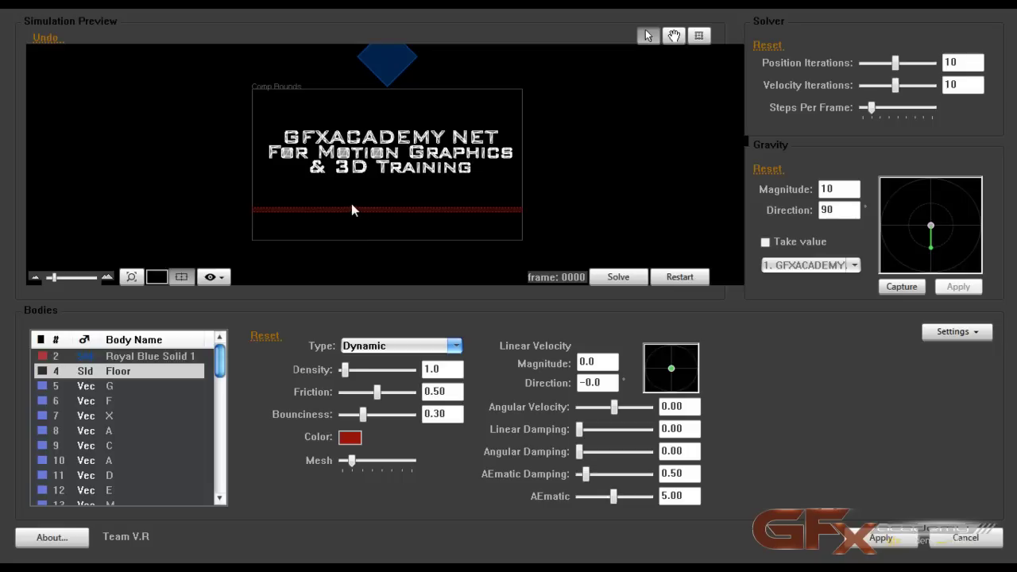
{"action": "left_click", "coordinate": [134, 389]}
{"action": "scroll", "coordinate": [142, 398], "scroll_direction": "down", "scroll_amount": 4}
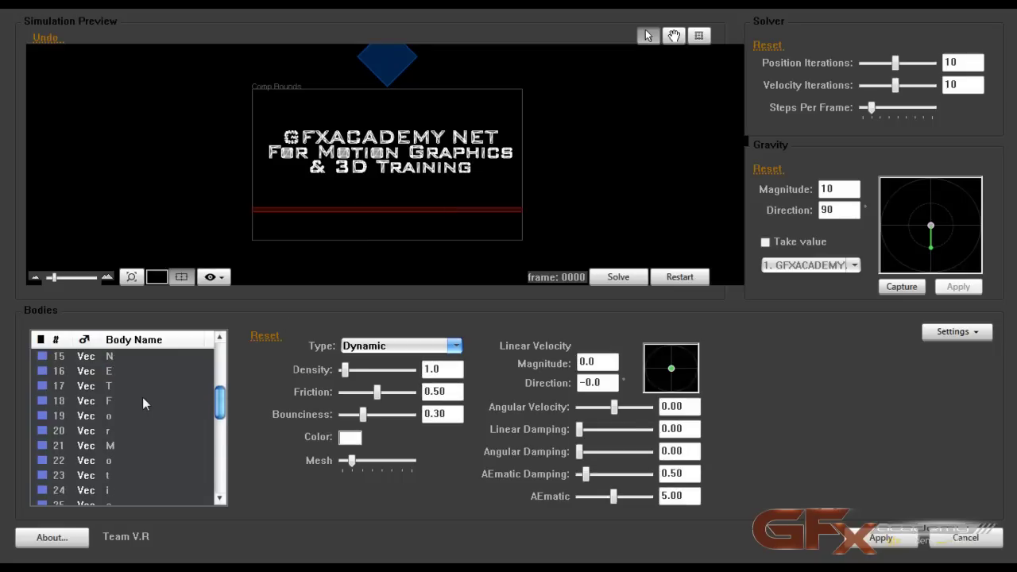
{"action": "scroll", "coordinate": [142, 398], "scroll_direction": "down", "scroll_amount": 7}
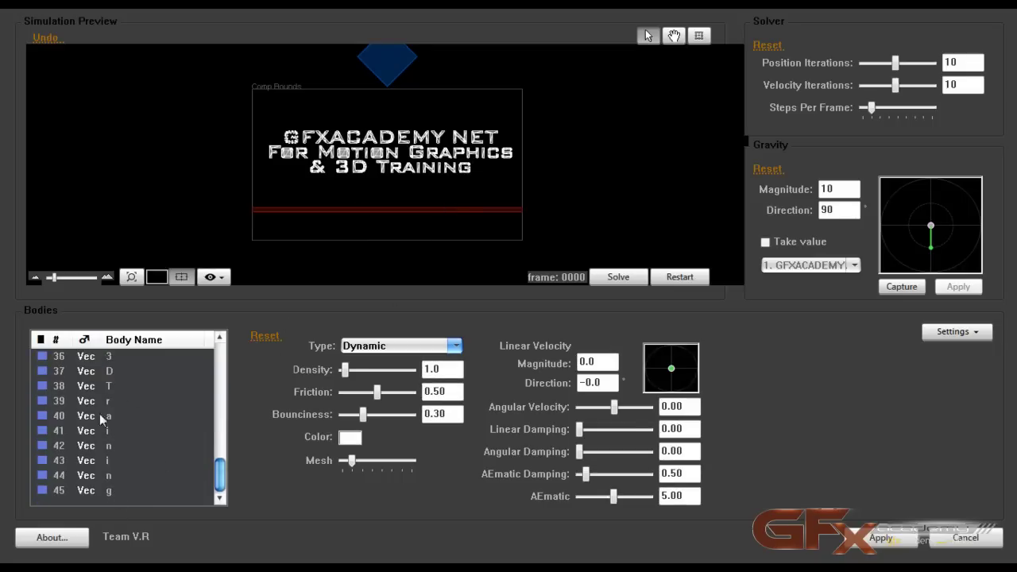
{"action": "scroll", "coordinate": [160, 463], "scroll_direction": "up", "scroll_amount": 11}
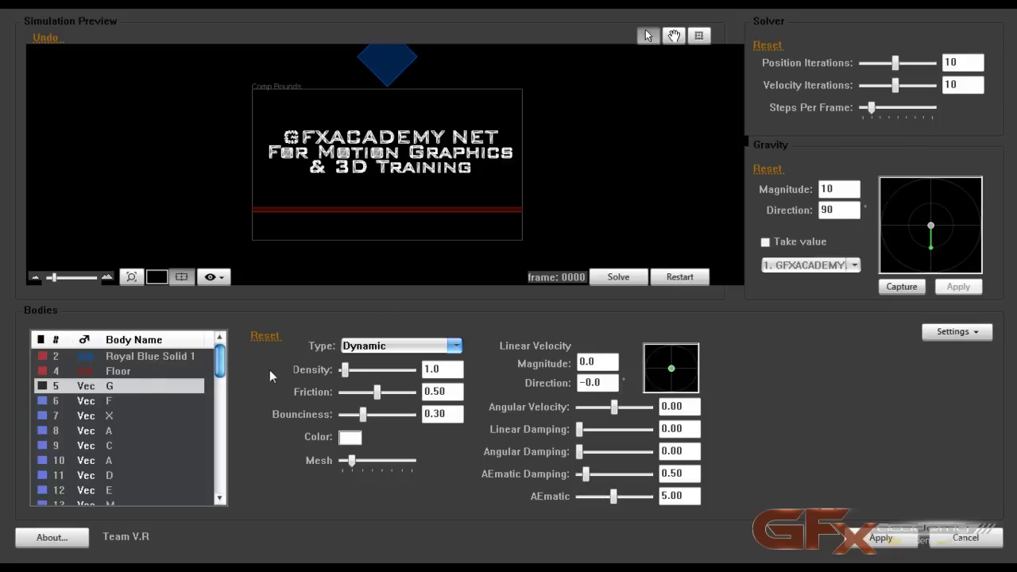
- Set the Floor body's type to Static
{"action": "left_click", "coordinate": [141, 372]}
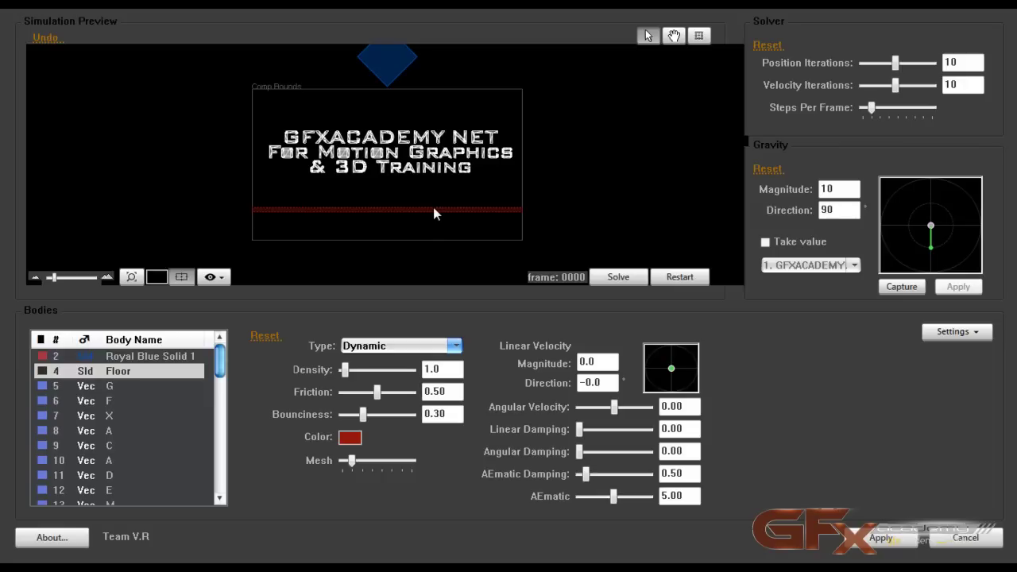
{"action": "left_click", "coordinate": [370, 348]}
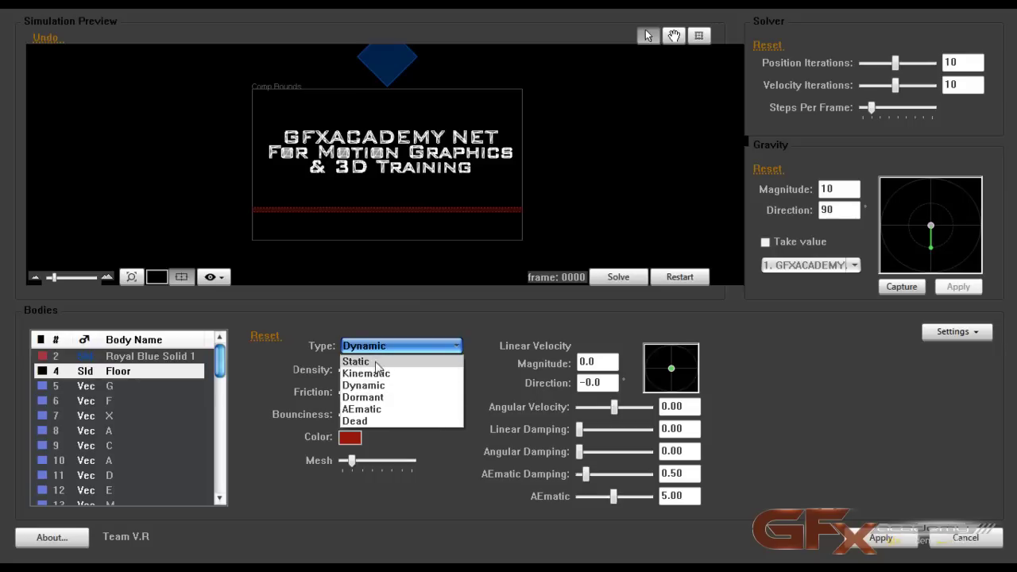
{"action": "left_click", "coordinate": [372, 363]}
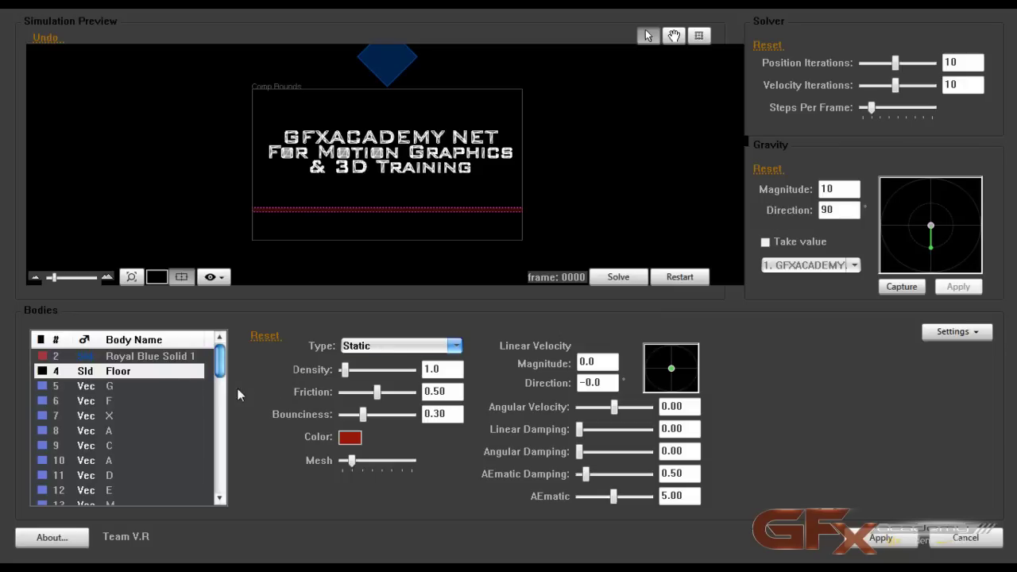
- Set the type of the Royal Blue Solid 1 body to Kinematic
{"action": "left_click", "coordinate": [141, 360]}
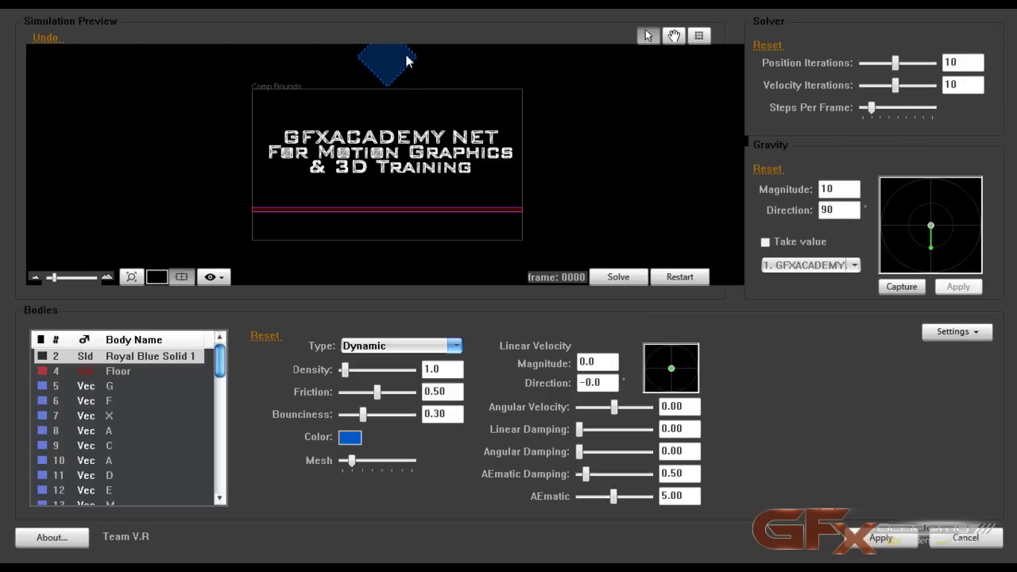
{"action": "left_click", "coordinate": [377, 347]}
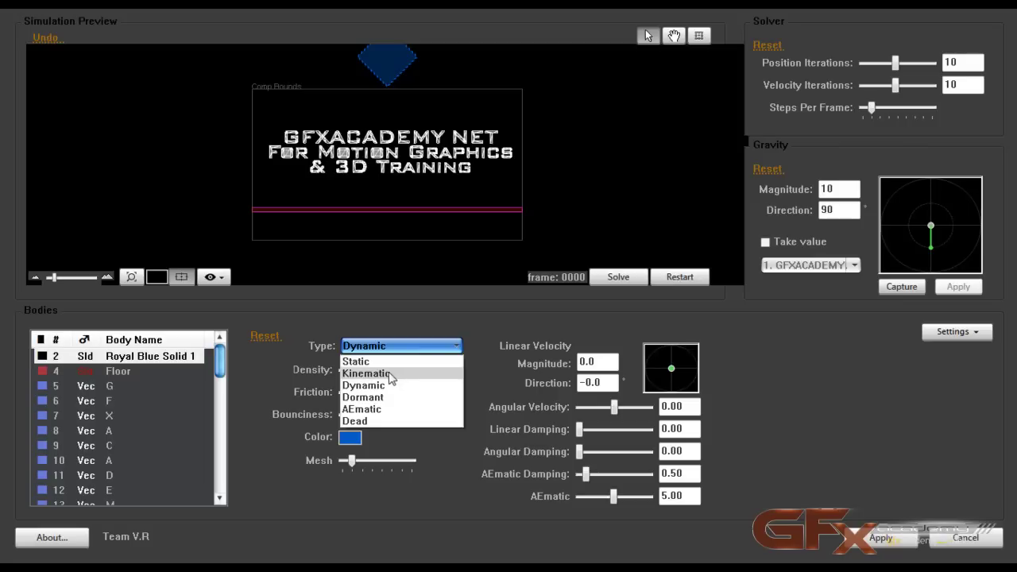
{"action": "left_click", "coordinate": [381, 373]}
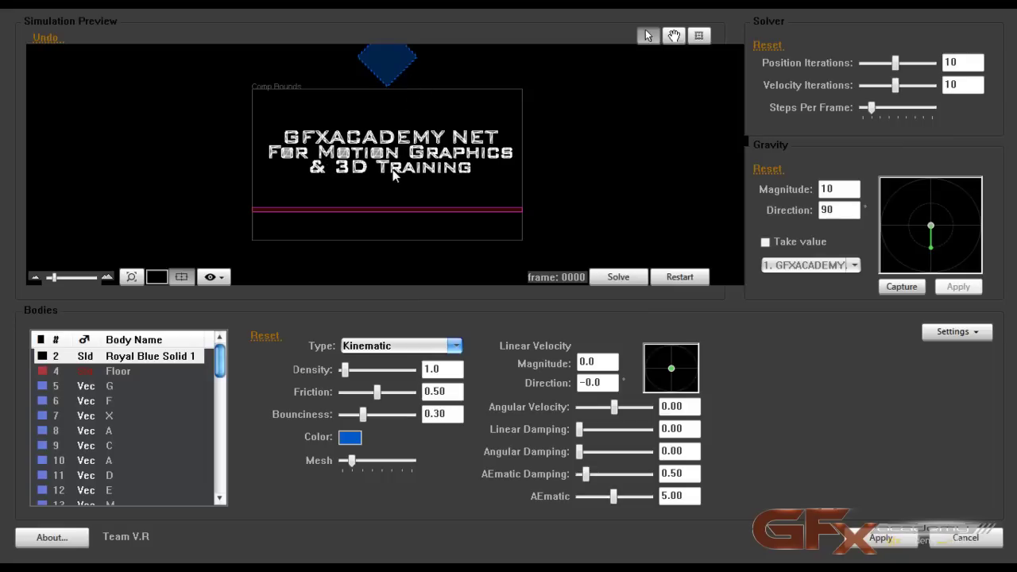
- Set the type of the first letter body, G, to Dormant
{"action": "left_click", "coordinate": [107, 387]}
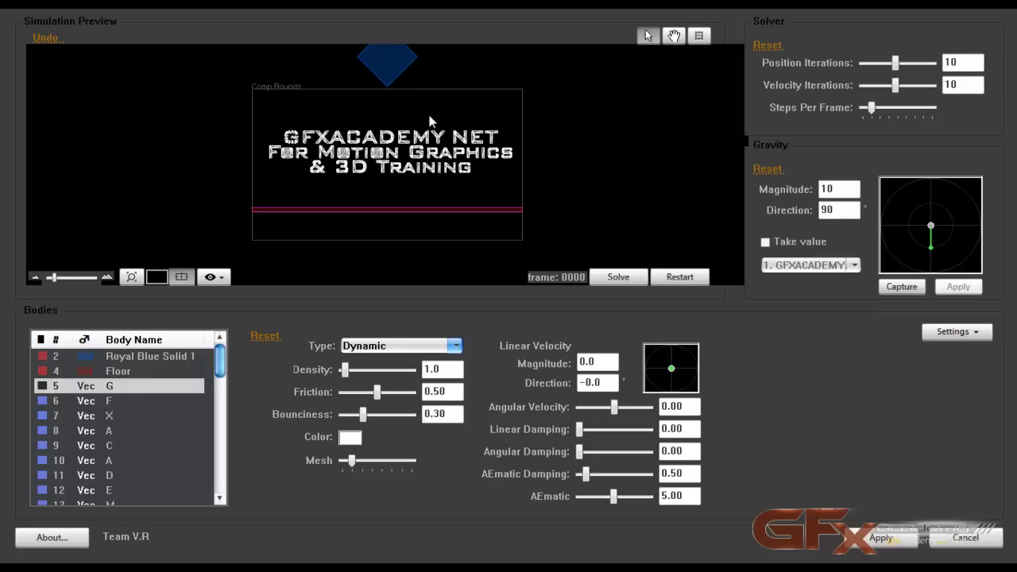
{"action": "left_click", "coordinate": [421, 348]}
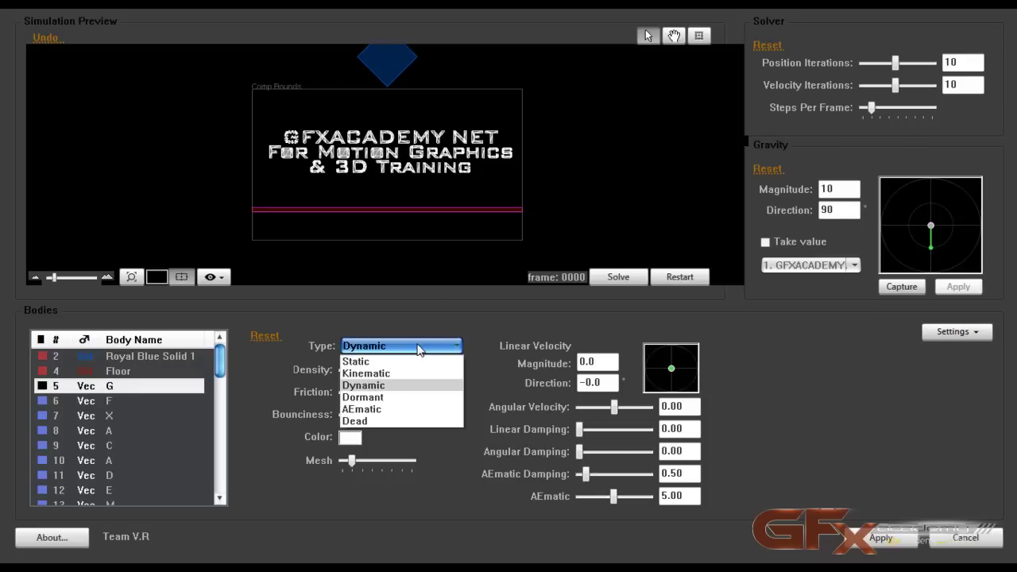
{"action": "left_click", "coordinate": [397, 398]}
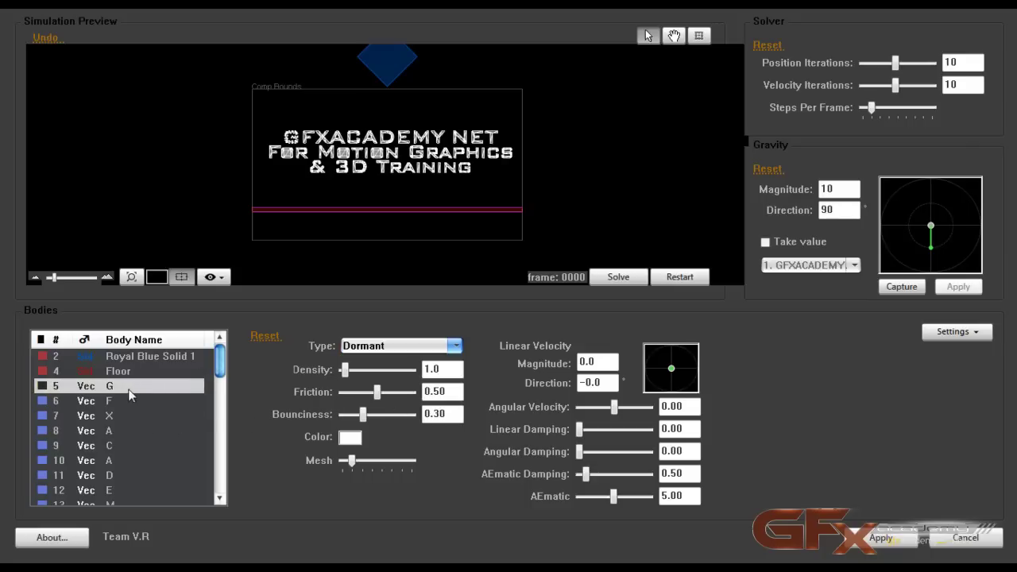
- Select all letter bodies sharing the letter G's label and set their type to Dormant
{"action": "key", "text": "shift+End"}
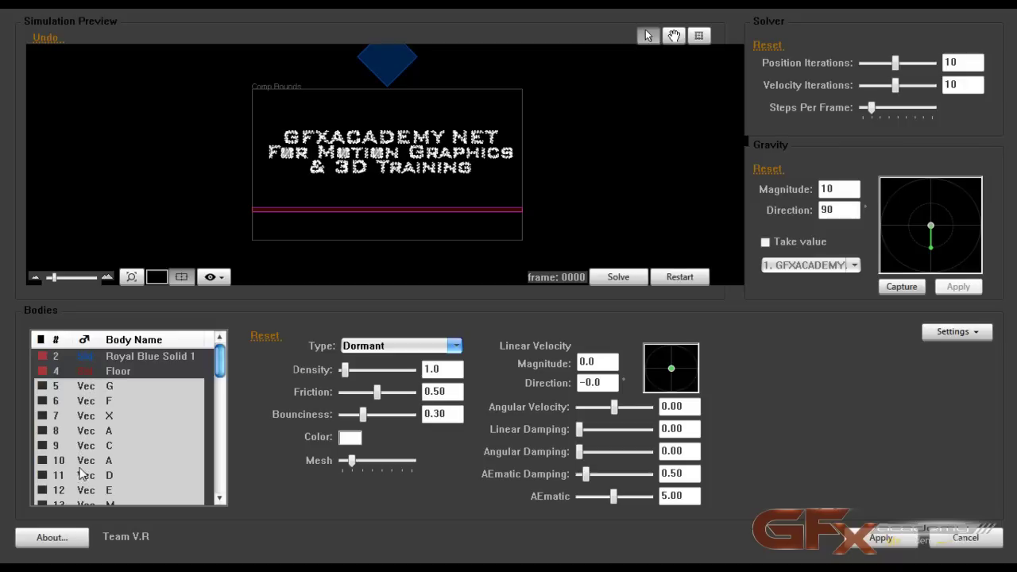
{"action": "left_click", "coordinate": [96, 388]}
{"action": "right_click", "coordinate": [95, 390]}
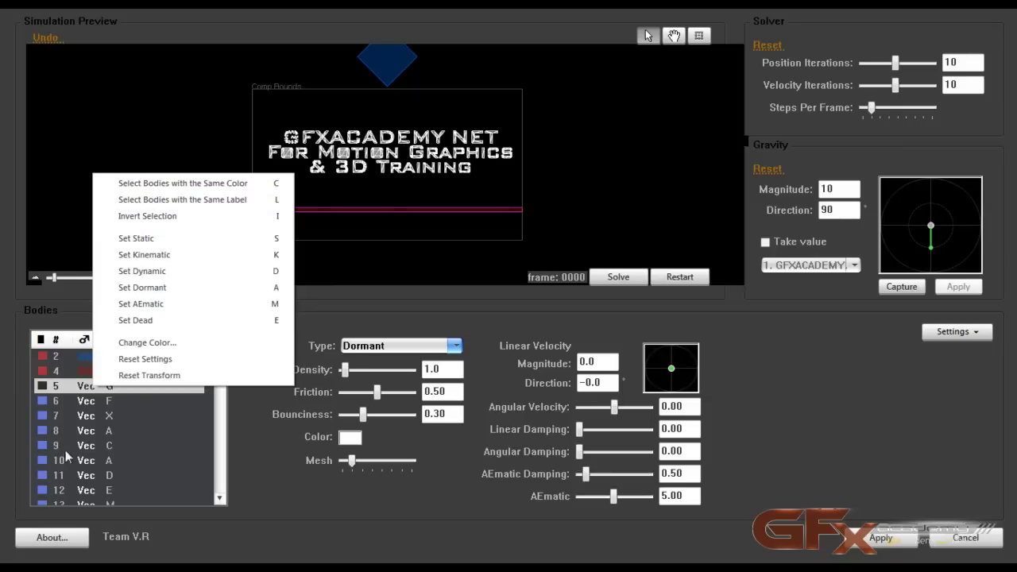
{"action": "left_click", "coordinate": [267, 200]}
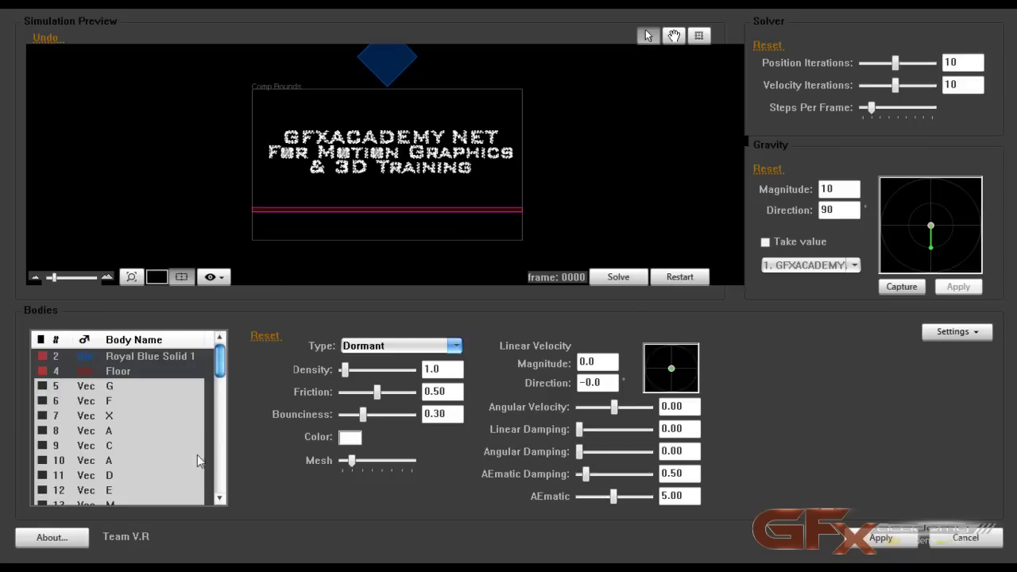
{"action": "left_click", "coordinate": [351, 350]}
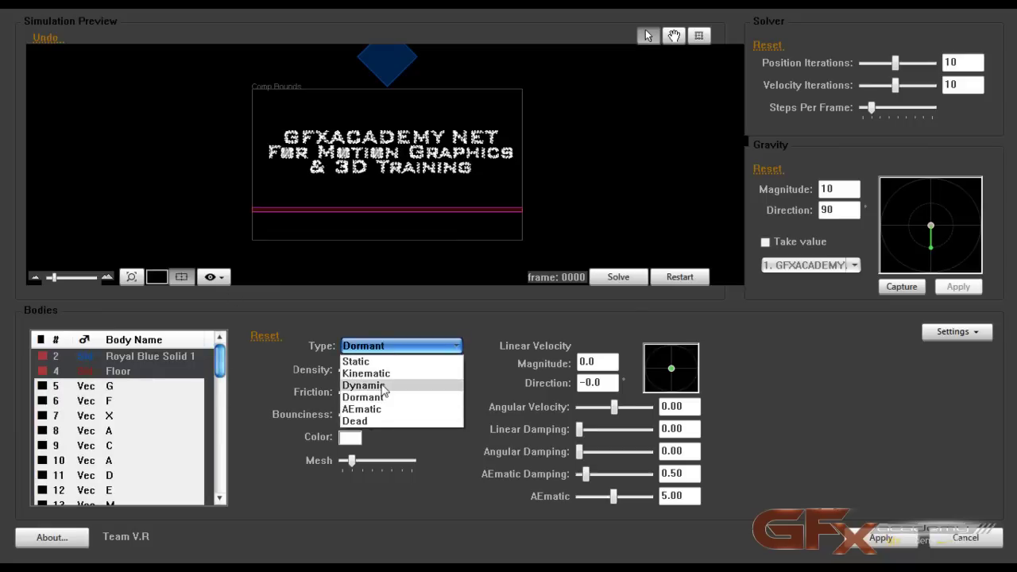
{"action": "left_click", "coordinate": [362, 398]}
{"action": "mouse_move", "coordinate": [220, 362]}
{"action": "left_mouse_down"}
{"action": "mouse_move", "coordinate": [220, 469]}
{"action": "mouse_move", "coordinate": [220, 358]}
{"action": "left_mouse_up"}
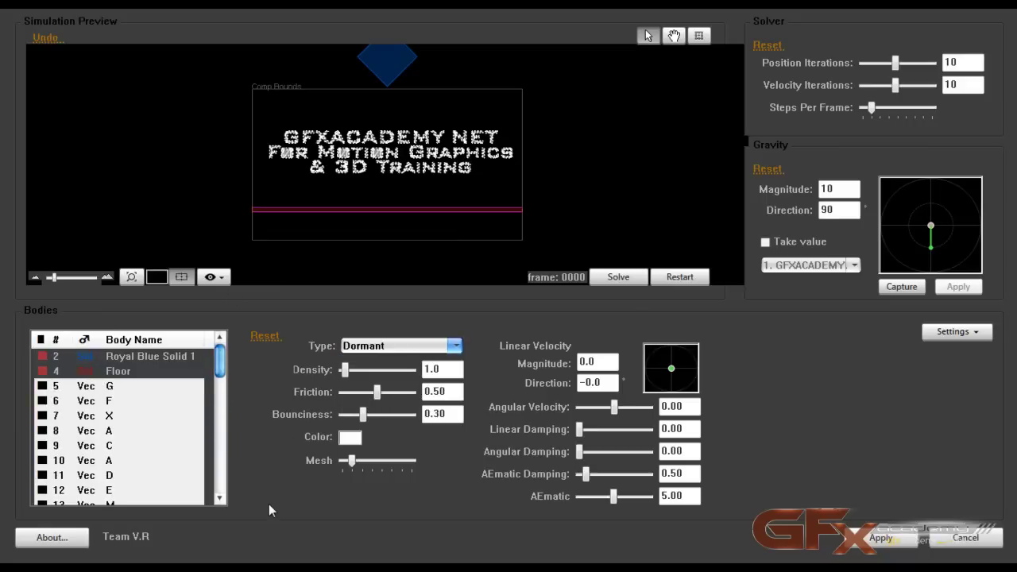
- Preview the simulation from its first frame, fitting the composition in the preview and rerunning it to watch the solid hit the letters
{"action": "left_click", "coordinate": [618, 277]}
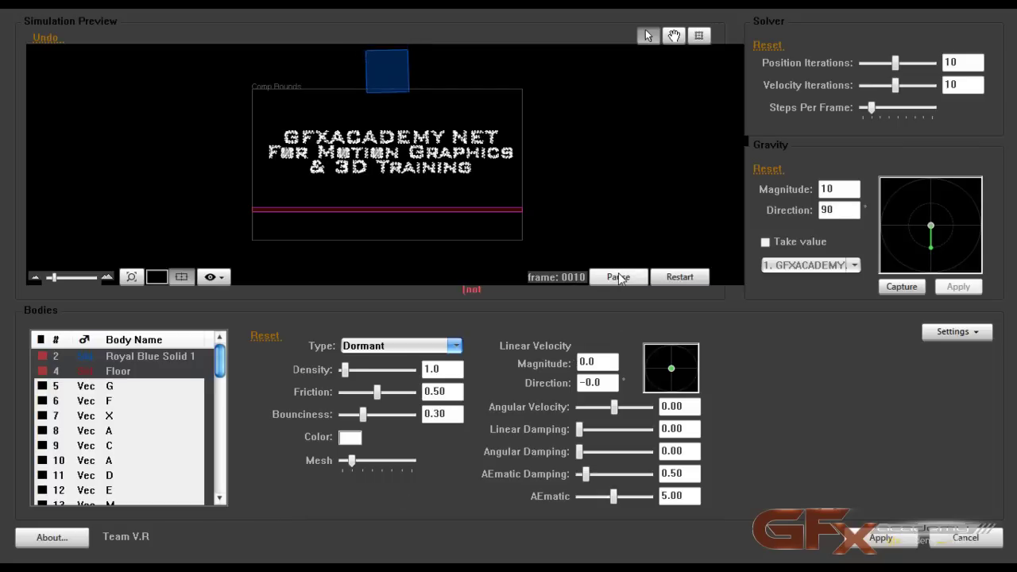
{"action": "left_click", "coordinate": [618, 277]}
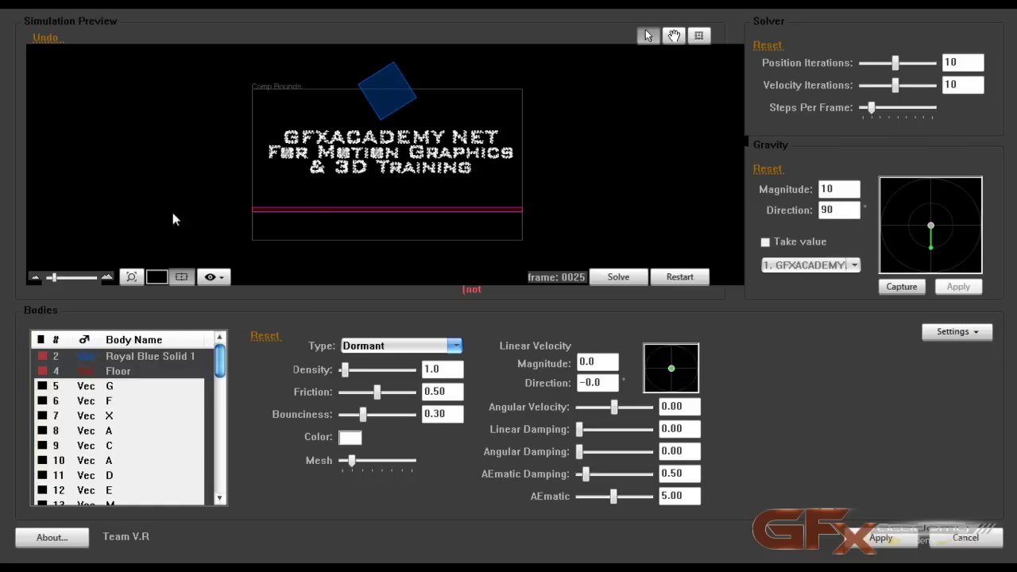
{"action": "left_click", "coordinate": [132, 277]}
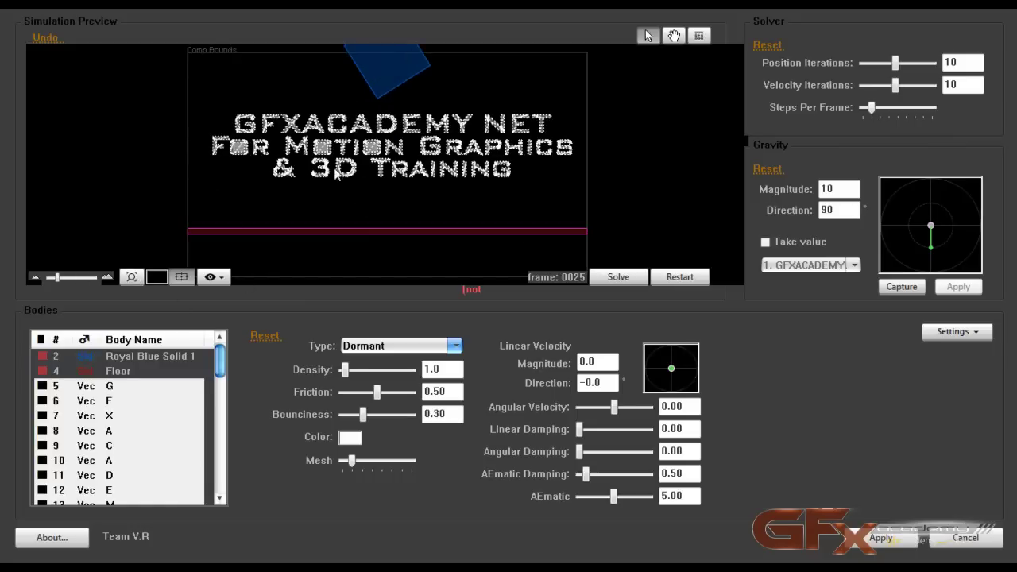
{"action": "left_click", "coordinate": [690, 277]}
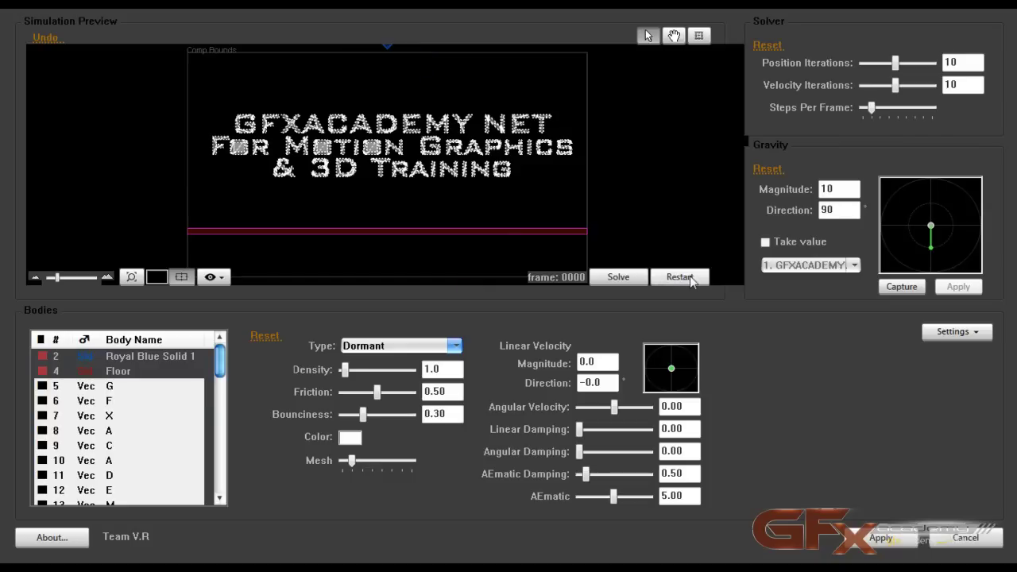
{"action": "left_click", "coordinate": [627, 281]}
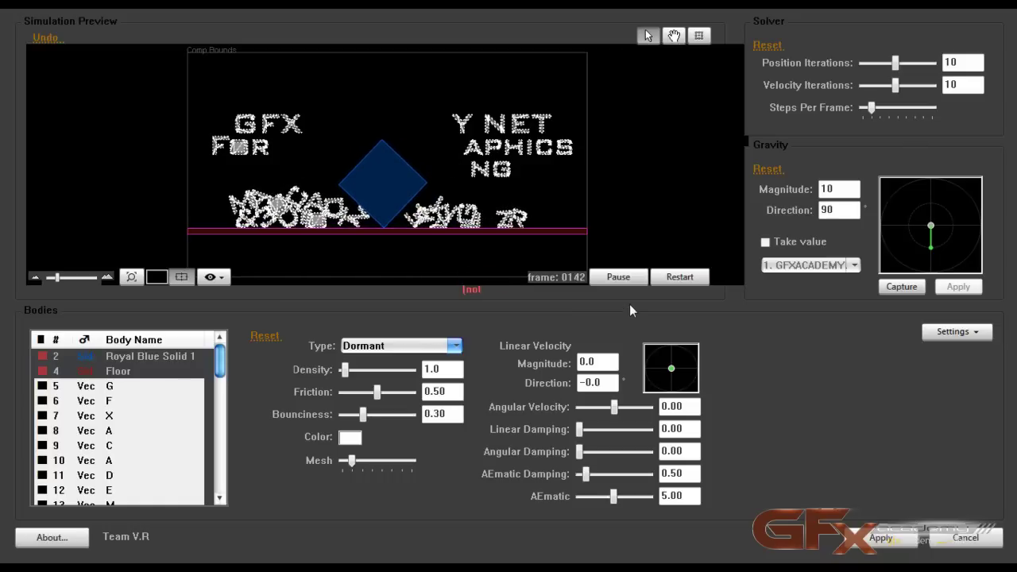
{"action": "left_click", "coordinate": [667, 280]}
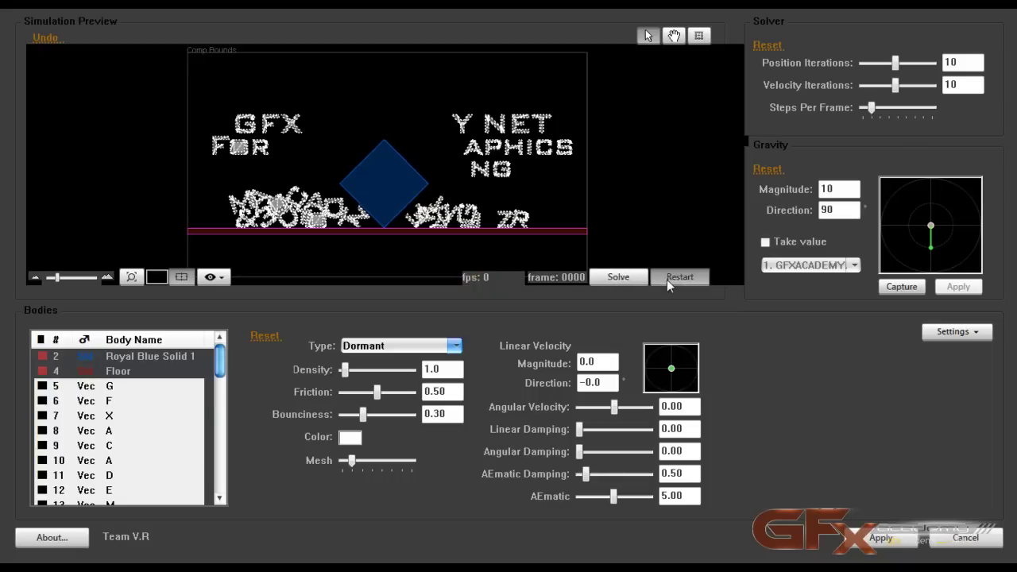
{"action": "left_click", "coordinate": [614, 278]}
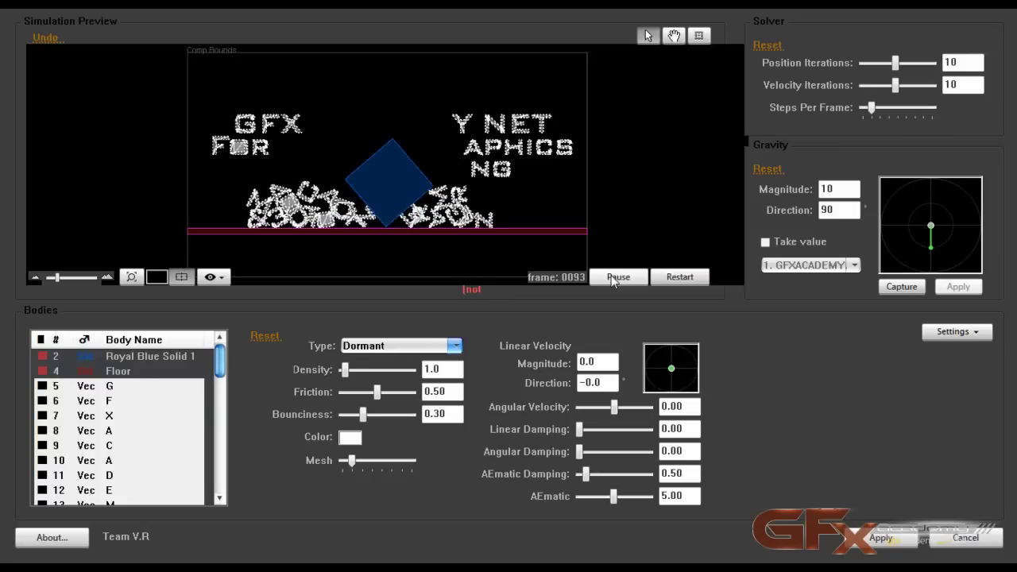
{"action": "left_click", "coordinate": [617, 277]}
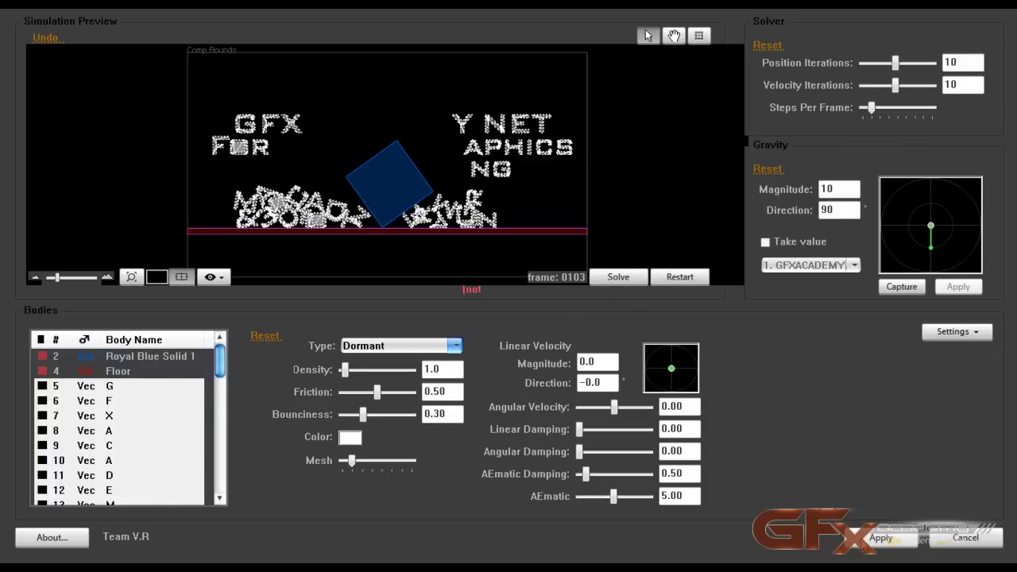
- Apply the simulation for frames 0 to 300 with motion blur enabled to the existing composition and return to After Effects
{"action": "left_click", "coordinate": [882, 538]}
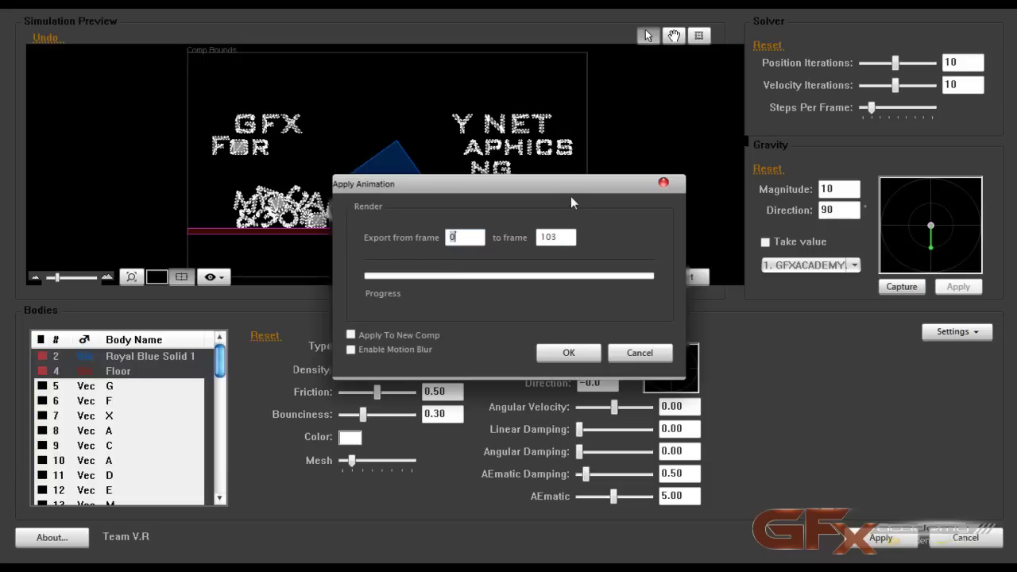
{"action": "left_click_drag", "start_coordinate": [570, 196], "coordinate": [412, 299]}
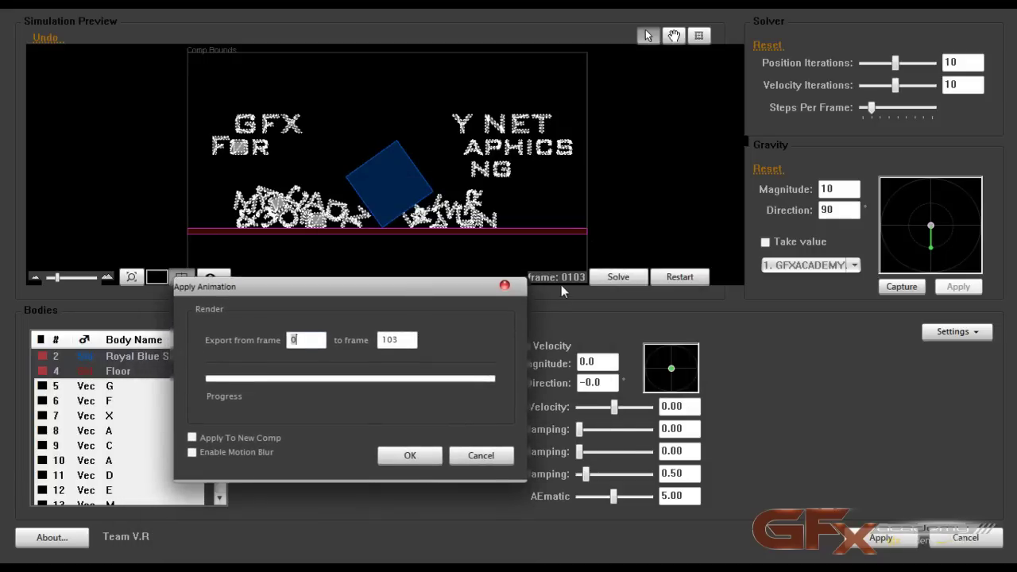
{"action": "key", "text": "Tab"}
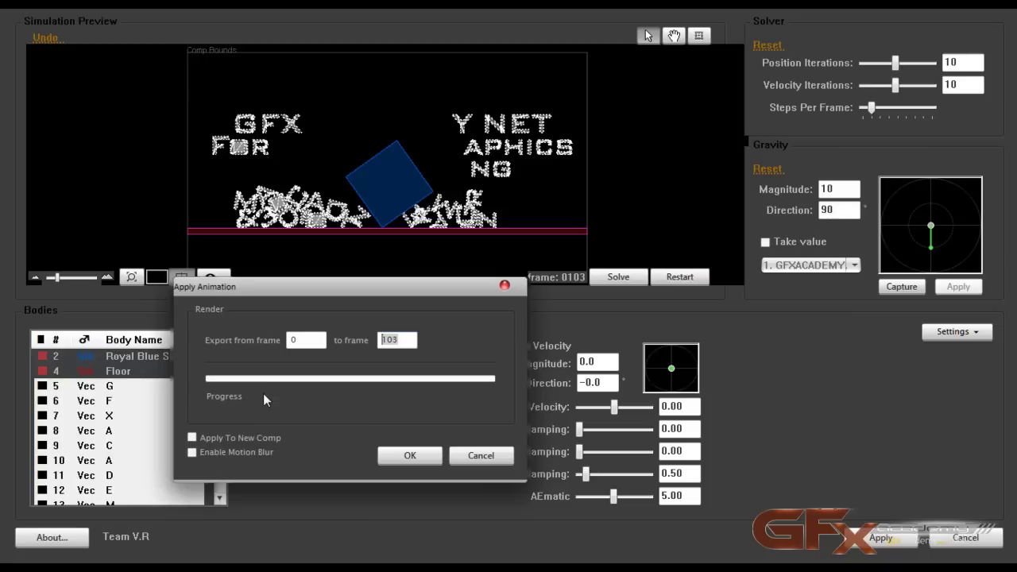
{"action": "left_click_drag", "start_coordinate": [348, 298], "coordinate": [398, 189]}
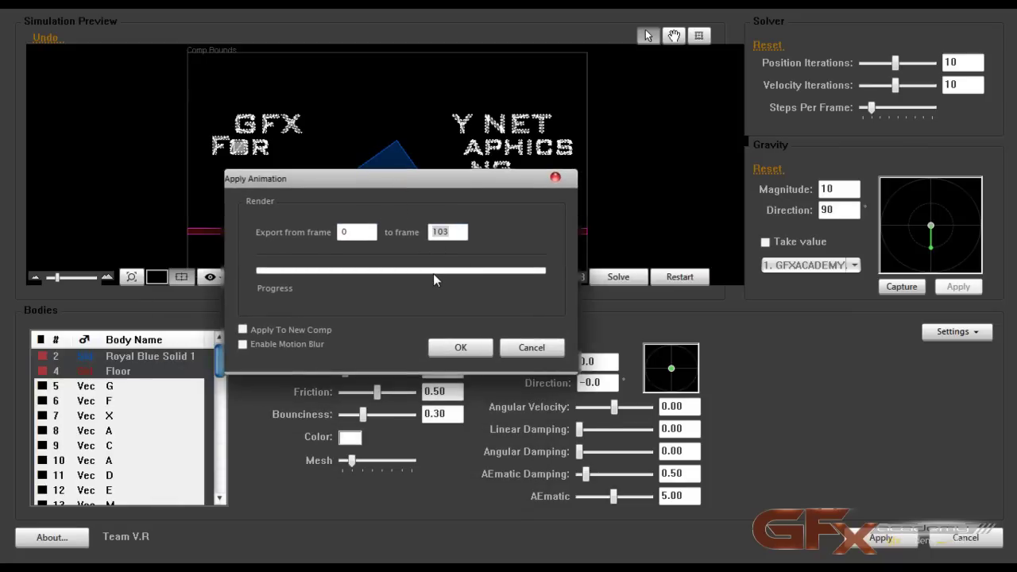
{"action": "type", "text": "300"}
{"action": "left_click", "coordinate": [243, 345]}
{"action": "left_click", "coordinate": [461, 347]}
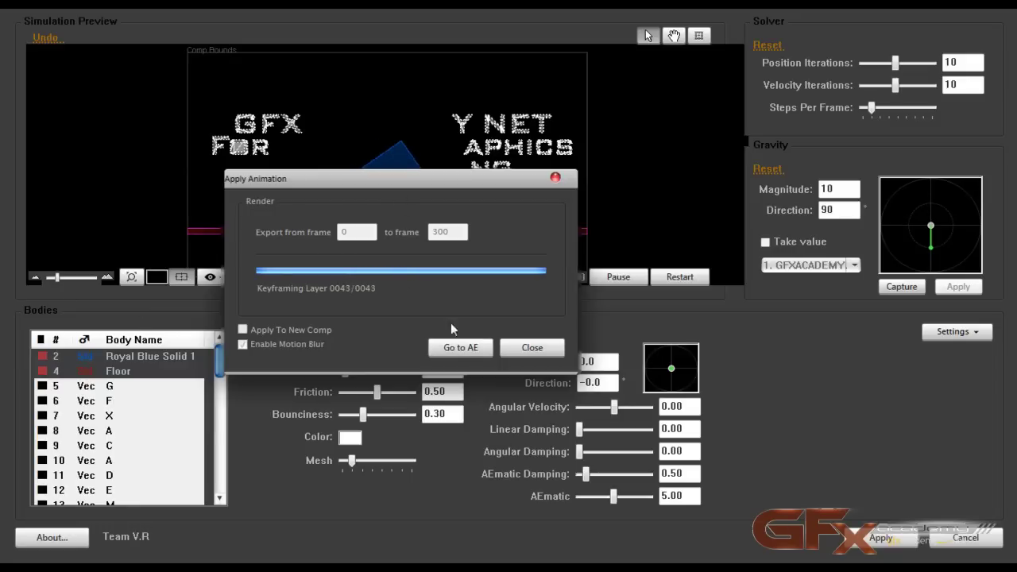
{"action": "left_click", "coordinate": [459, 348]}
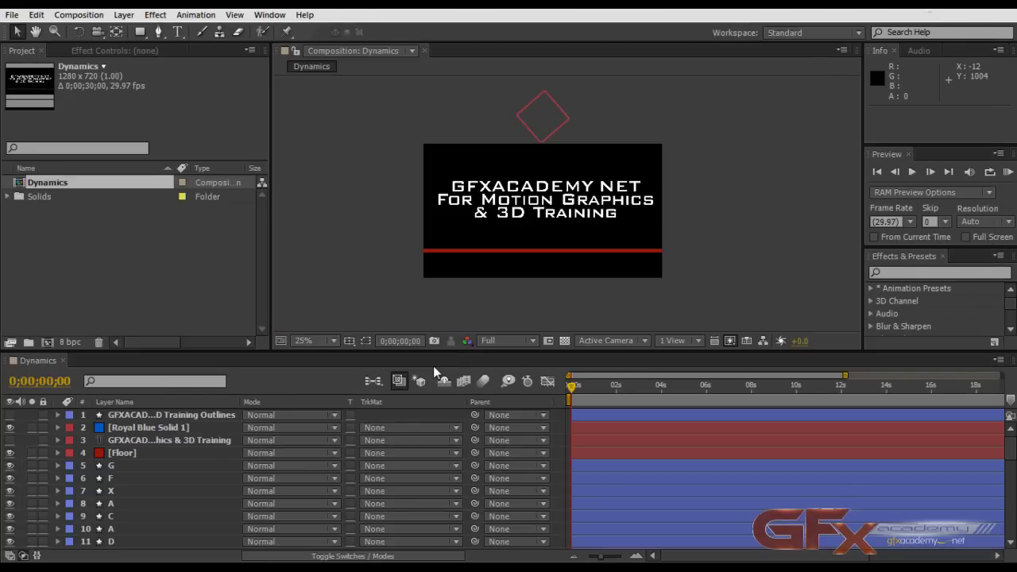
- Enlarge the timeline area and delete the combined text outlines layer and the original text layer
{"action": "left_click_drag", "start_coordinate": [326, 355], "coordinate": [326, 298]}
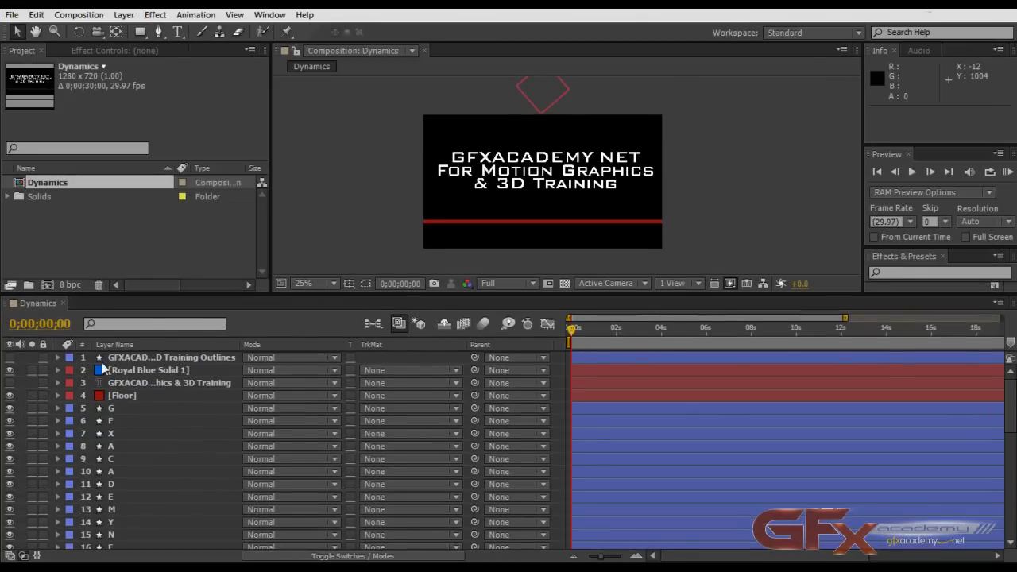
{"action": "left_click", "coordinate": [147, 359]}
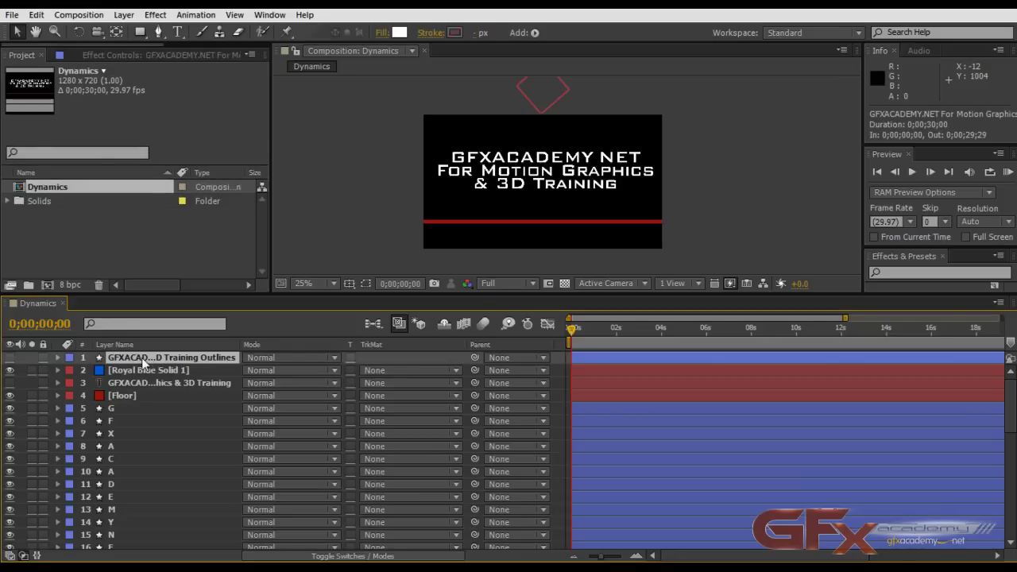
{"action": "key", "text": "Delete"}
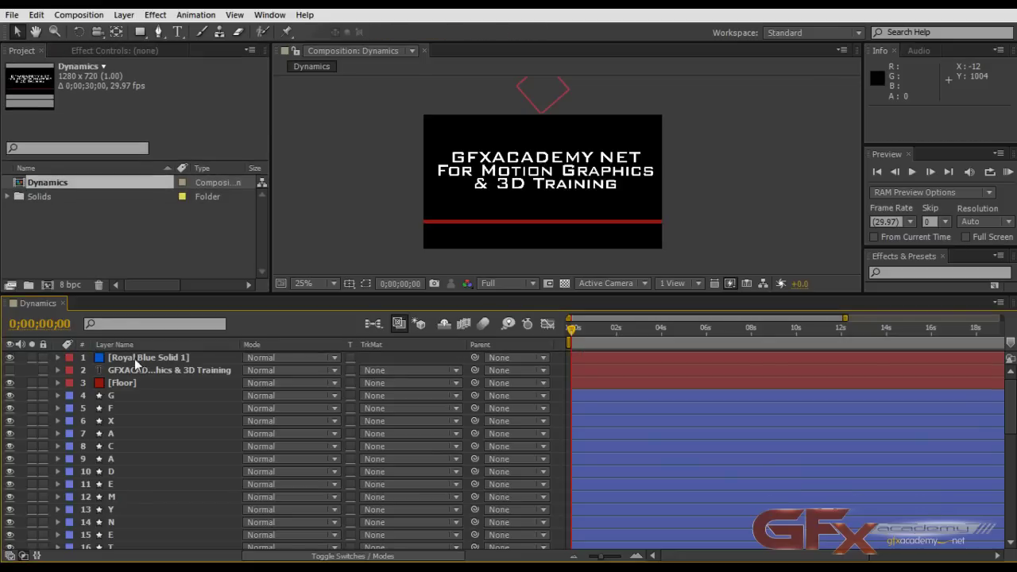
{"action": "left_click", "coordinate": [133, 372]}
{"action": "key", "text": "Delete"}
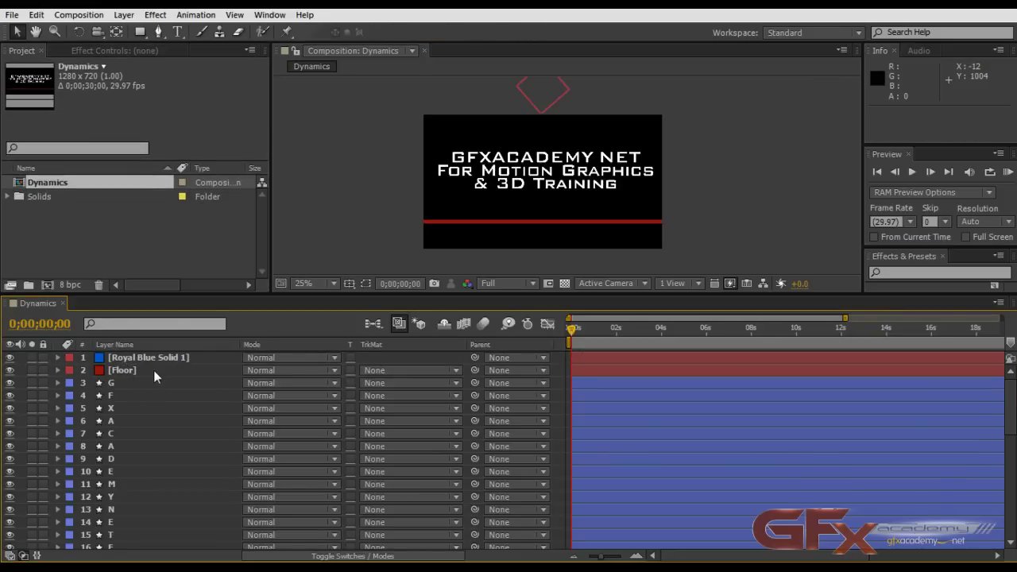
- Inspect the position and rotation keyframes of all layers, then collapse them and clear the selection
{"action": "left_click", "coordinate": [157, 359]}
{"action": "scroll", "coordinate": [171, 366], "scroll_direction": "down", "scroll_amount": 7}
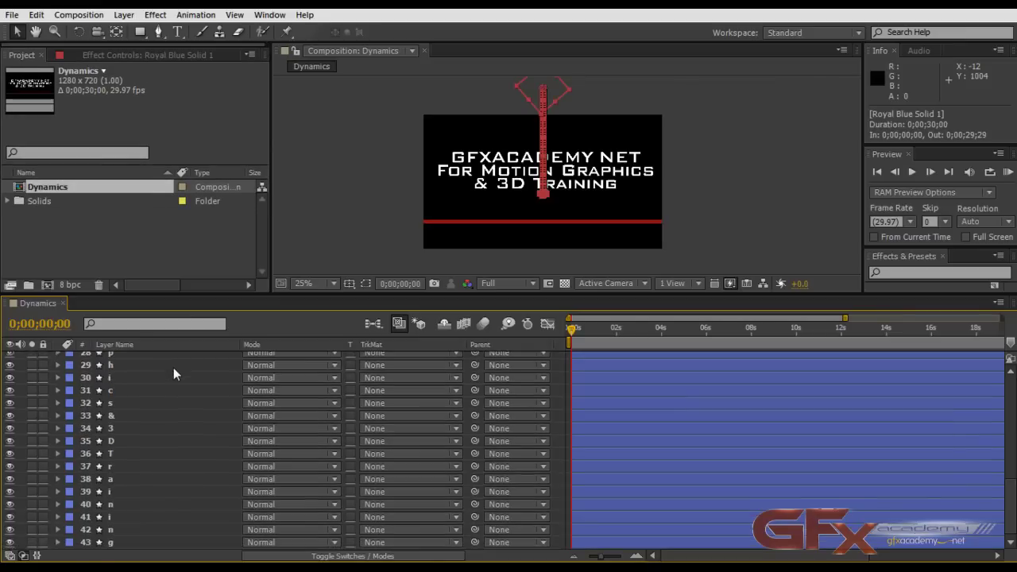
{"action": "left_click", "coordinate": [125, 544], "text": "shift"}
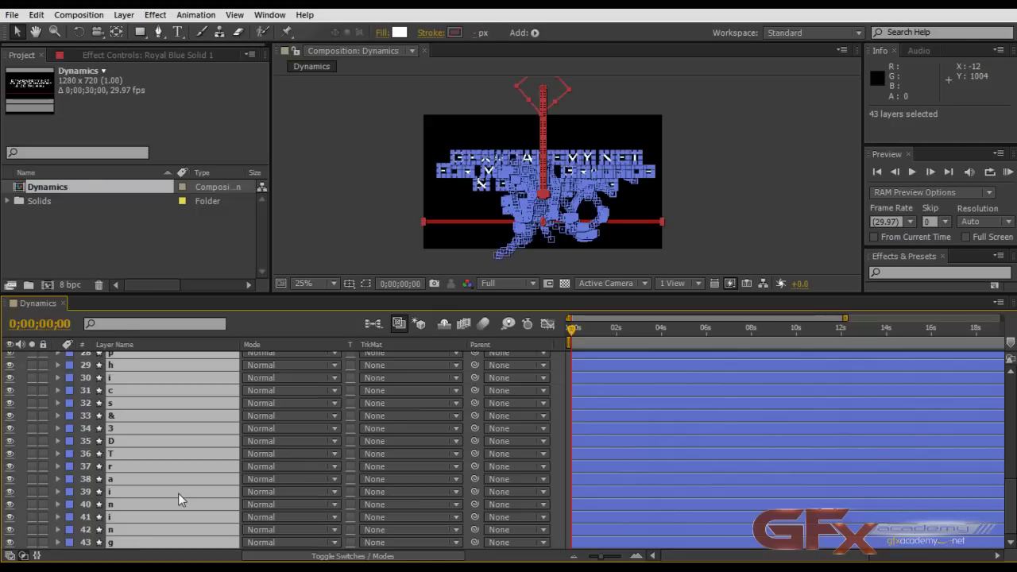
{"action": "key", "text": "u"}
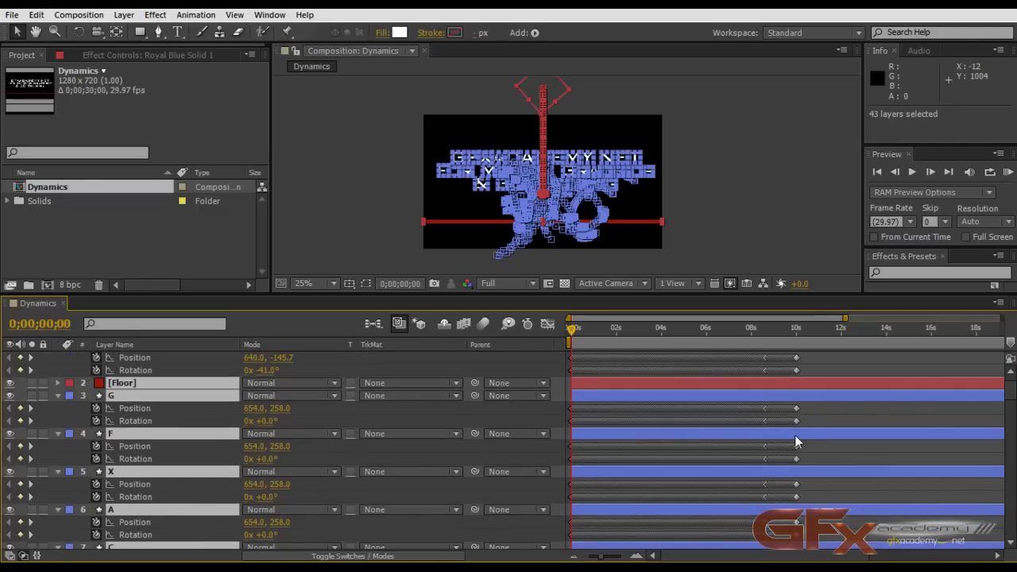
{"action": "scroll", "coordinate": [190, 389], "scroll_direction": "up", "scroll_amount": 1}
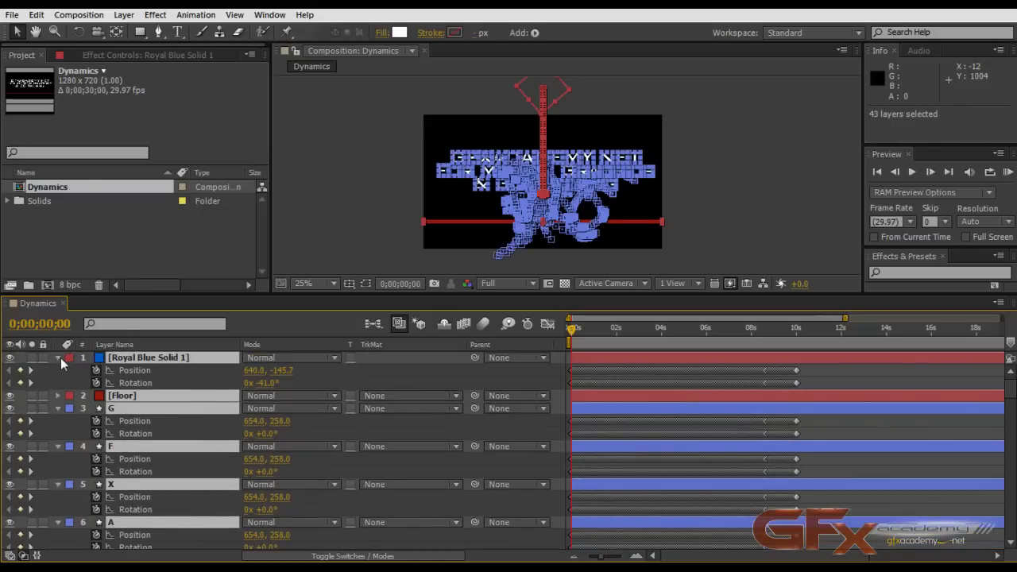
{"action": "key", "text": "u"}
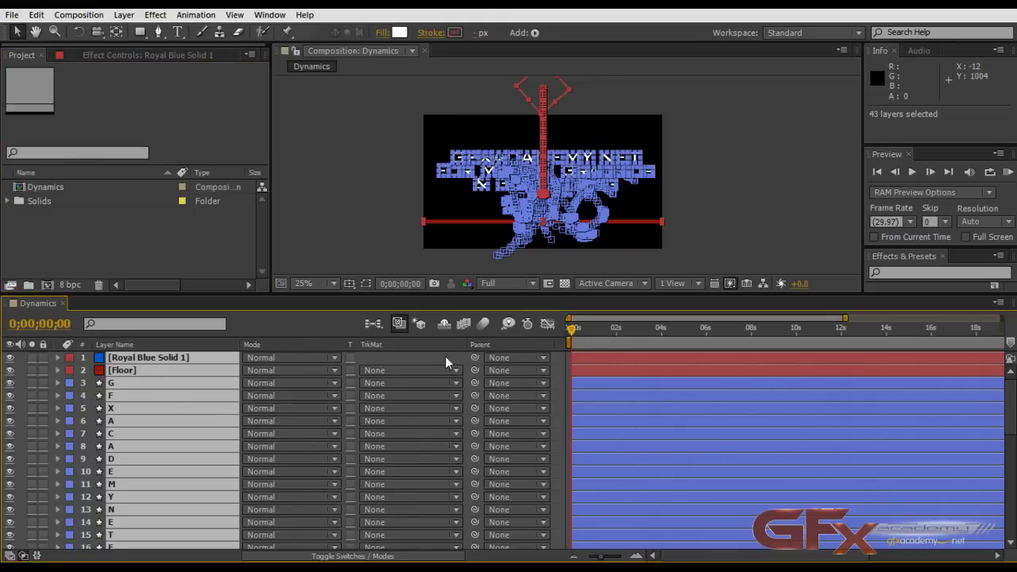
{"action": "key", "text": "F2"}
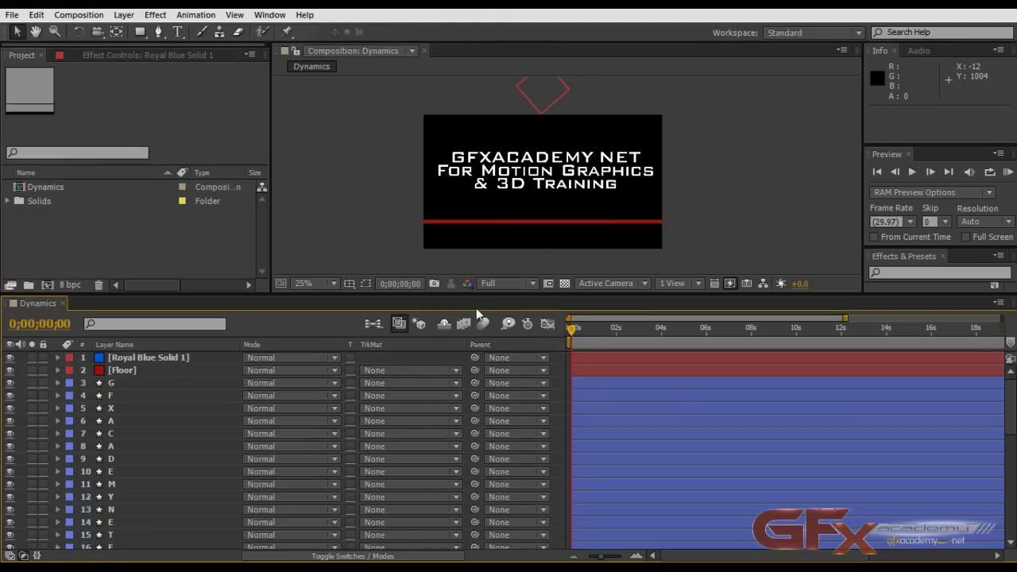
- Maximize the composition view at 50% magnification and play back the animation
{"action": "key", "text": "grave"}
{"action": "scroll", "coordinate": [365, 236], "scroll_direction": "up", "scroll_amount": 2}
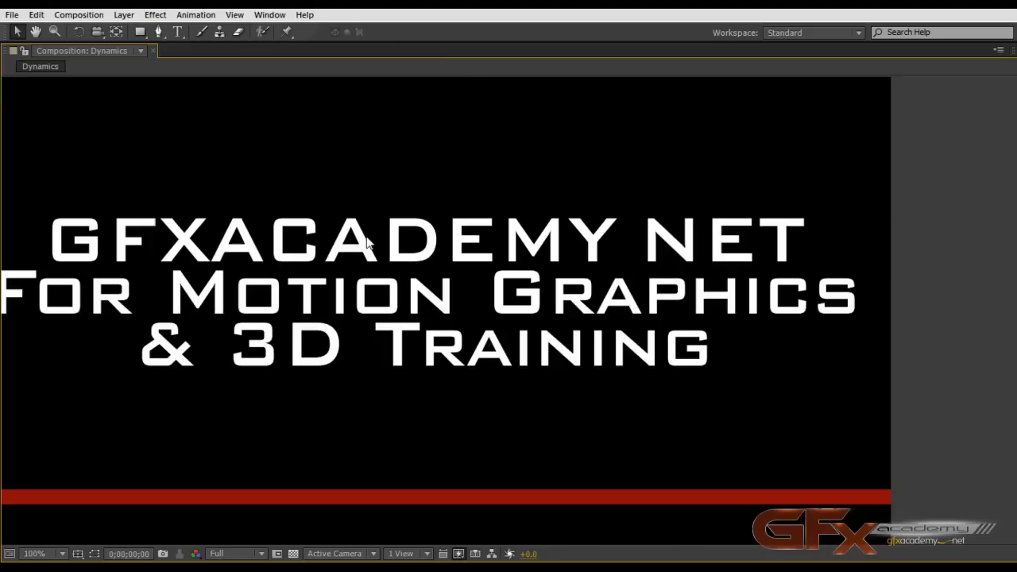
{"action": "scroll", "coordinate": [366, 236], "scroll_direction": "down", "scroll_amount": 2}
{"action": "key", "text": "space"}
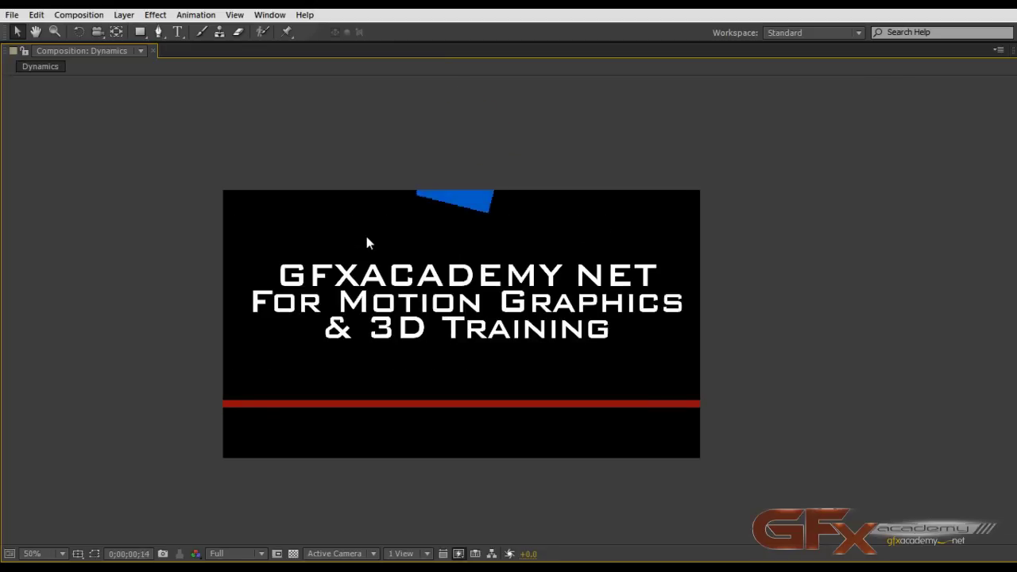